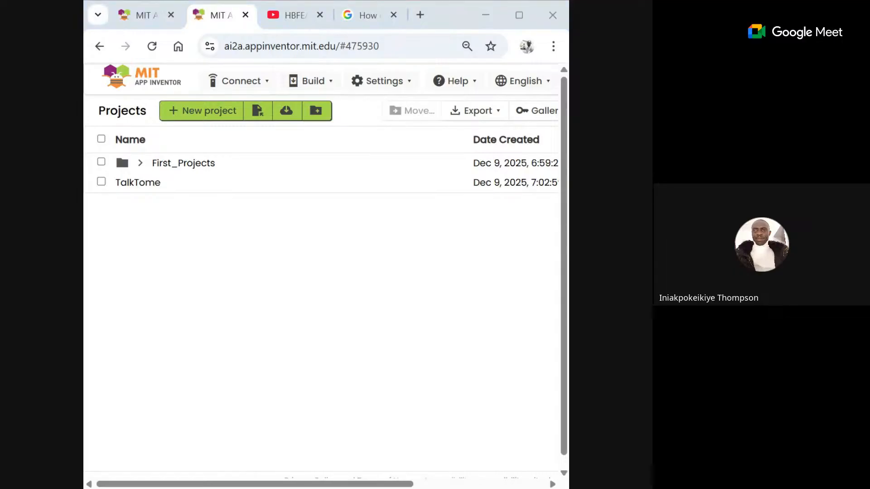
# - Try to create a new project named Magic8Ball
pyautogui.click(330, 334)
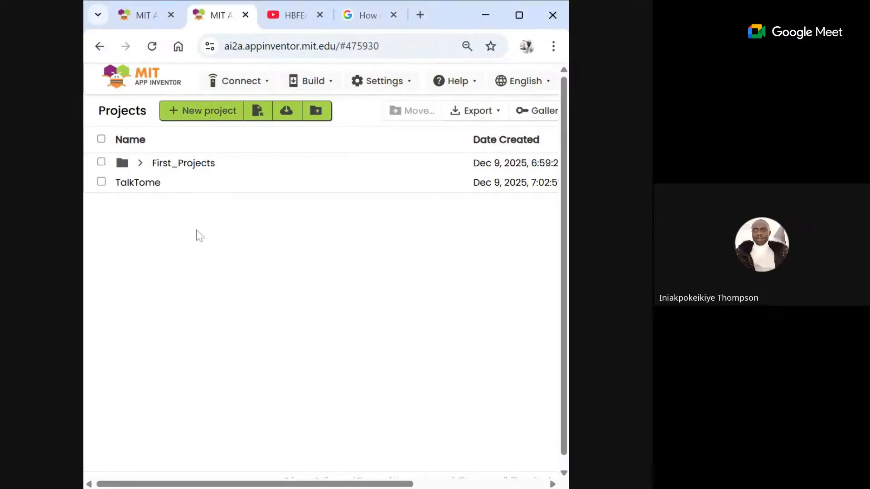
pyautogui.click(175, 116)
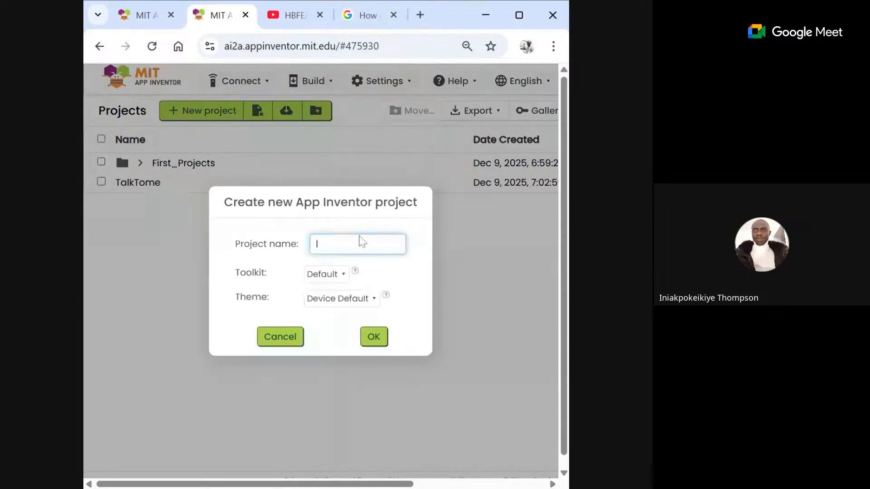
pyautogui.write('Magic8Ball')
pyautogui.click(373, 336)
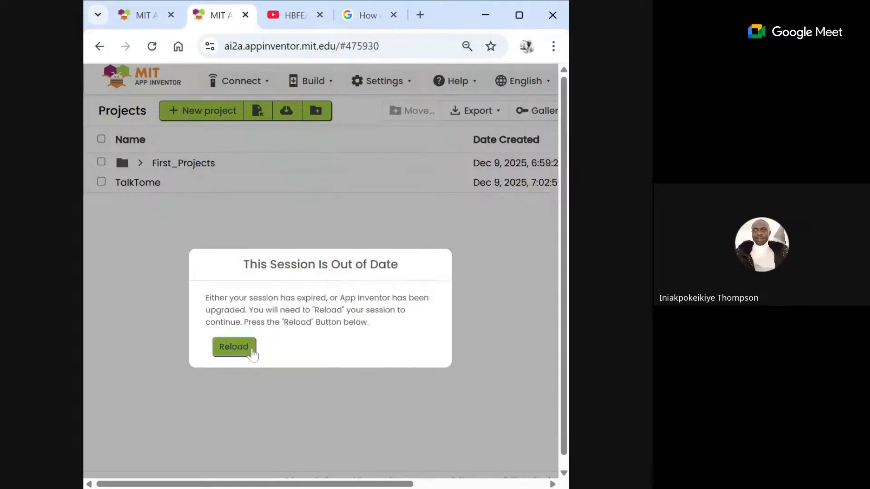
# - Reload the expired session, dismiss the welcome message and return from TalkTome to the project list
pyautogui.click(237, 357)
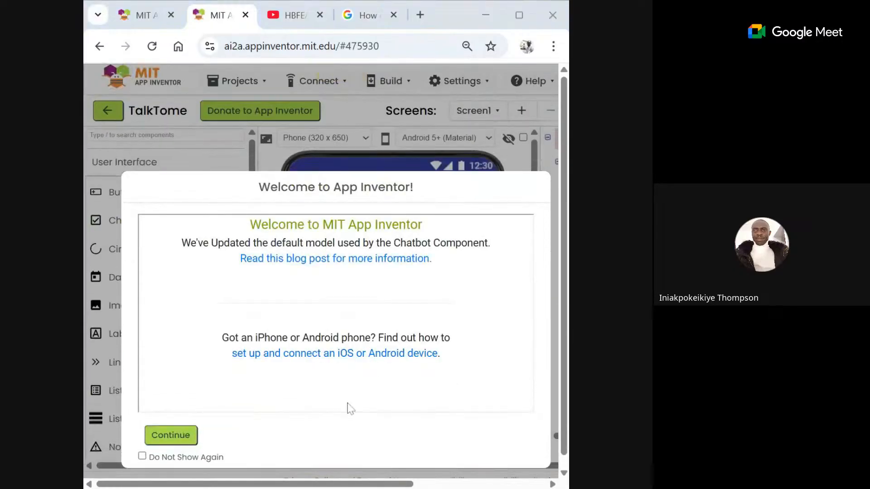
pyautogui.click(179, 438)
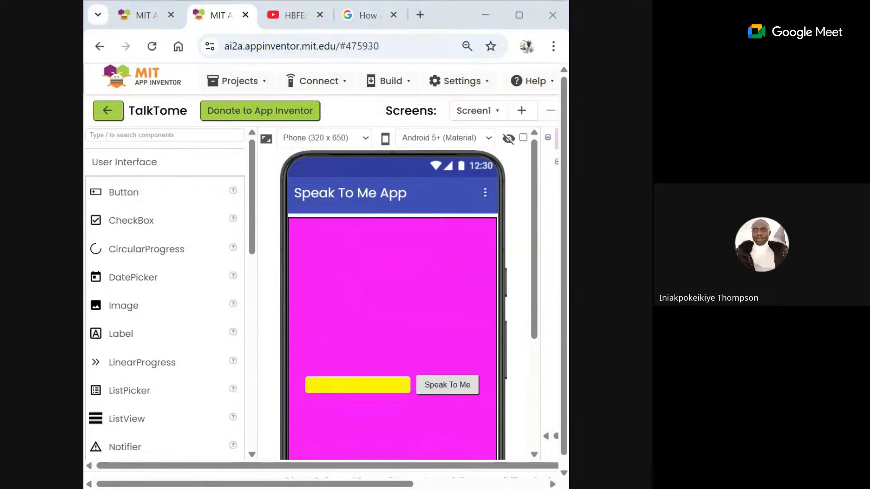
pyautogui.click(107, 110)
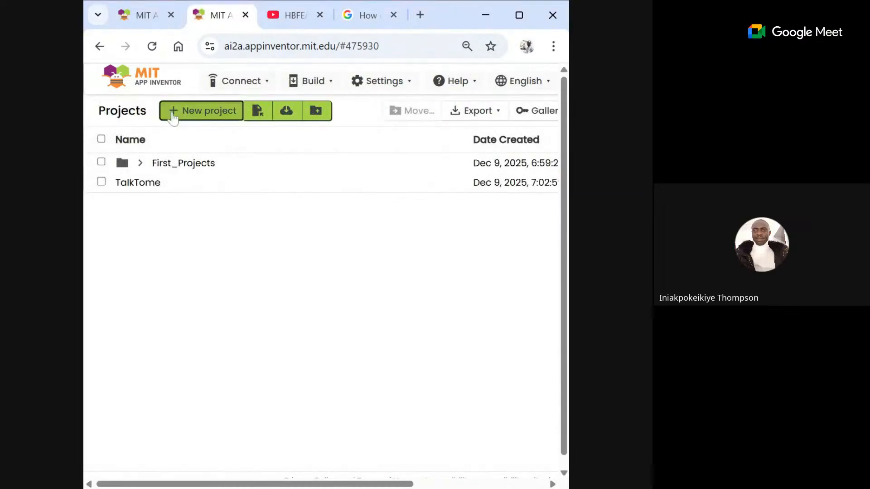
# - Create a new project named Magic8Ball with the Default toolkit and the Device Default theme
pyautogui.click(170, 110)
pyautogui.write('Magic8Ball')
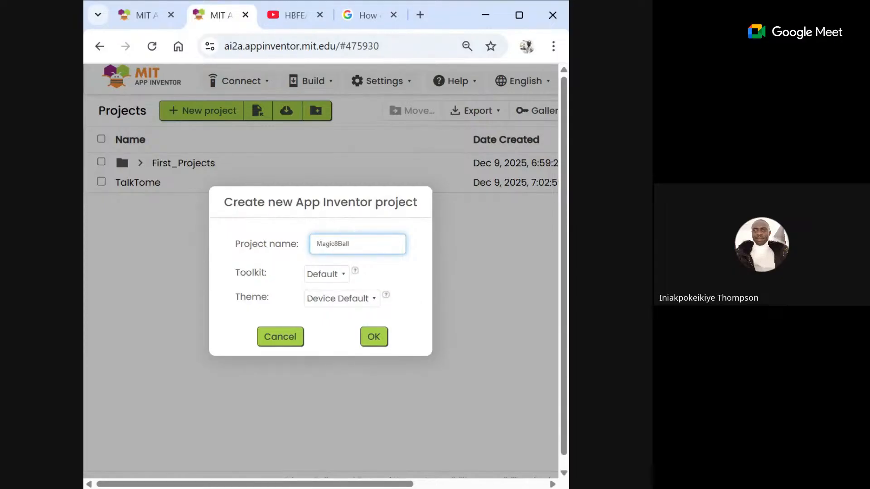
pyautogui.click(374, 338)
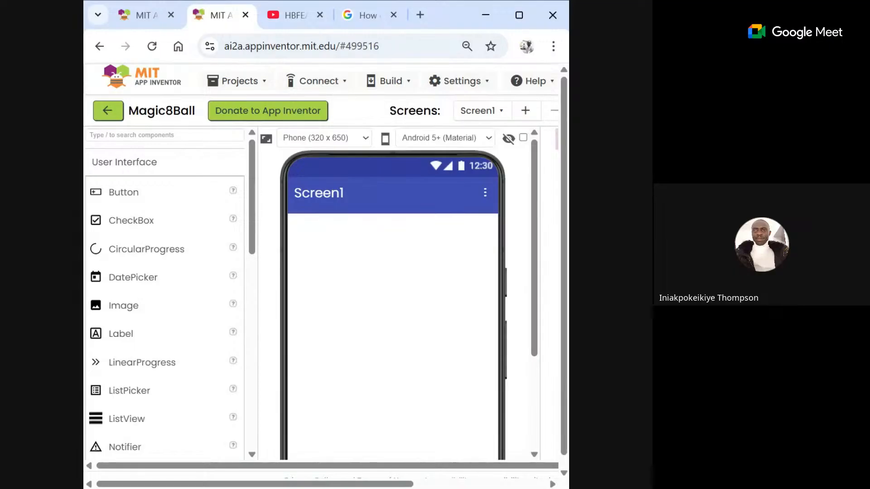
# - Widen the browser window so that the component tree and part of the properties fit beside the phone preview
pyautogui.moveTo(569, 272); pyautogui.dragTo(651, 272)
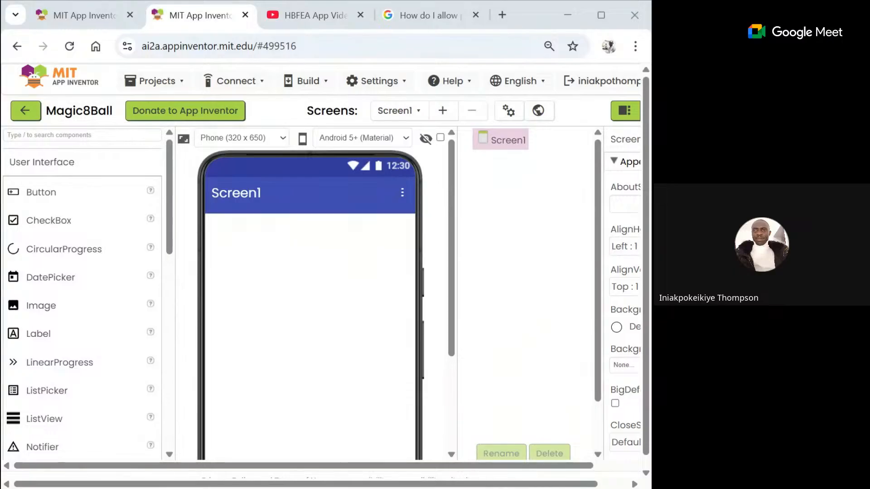
pyautogui.scroll(-1, 294, 262)
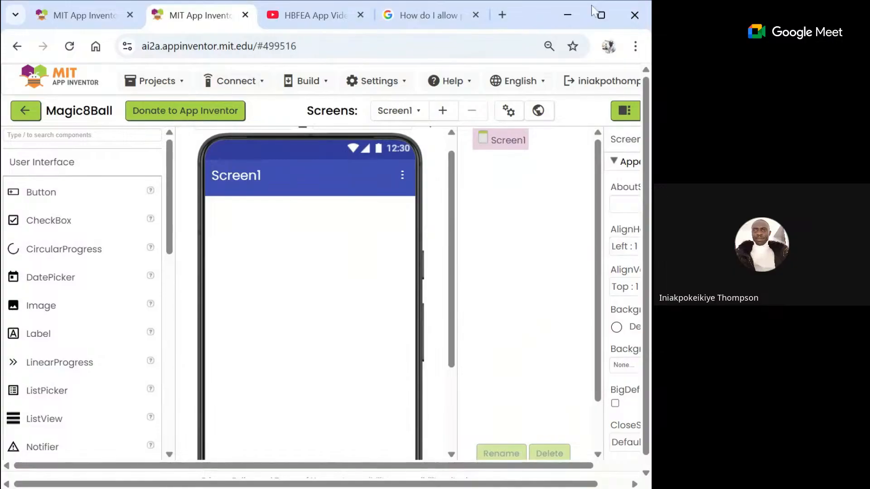
pyautogui.click(611, 22)
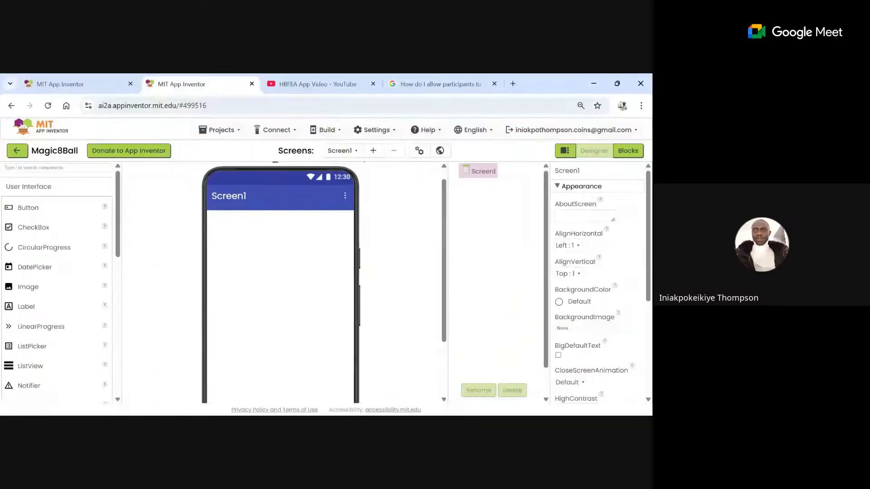
pyautogui.click(617, 84)
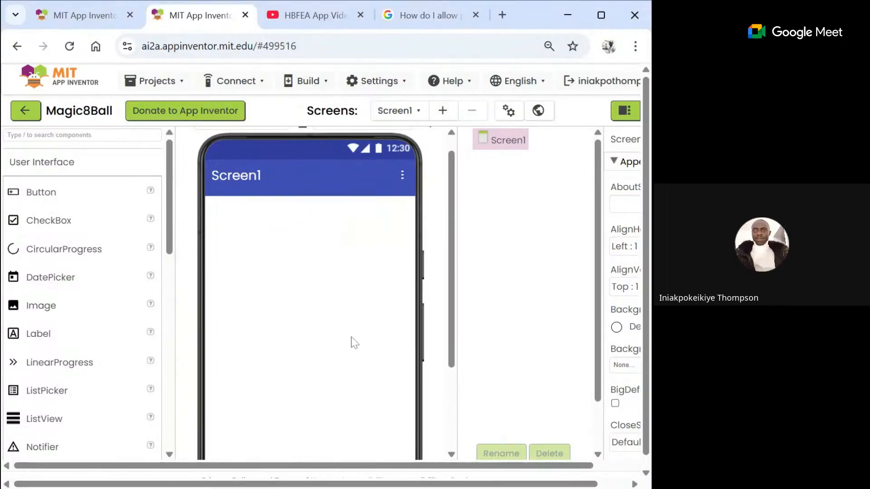
# - Look through the available User Interface components
pyautogui.scroll(-1, 351, 336)
pyautogui.scroll(2, 352, 334)
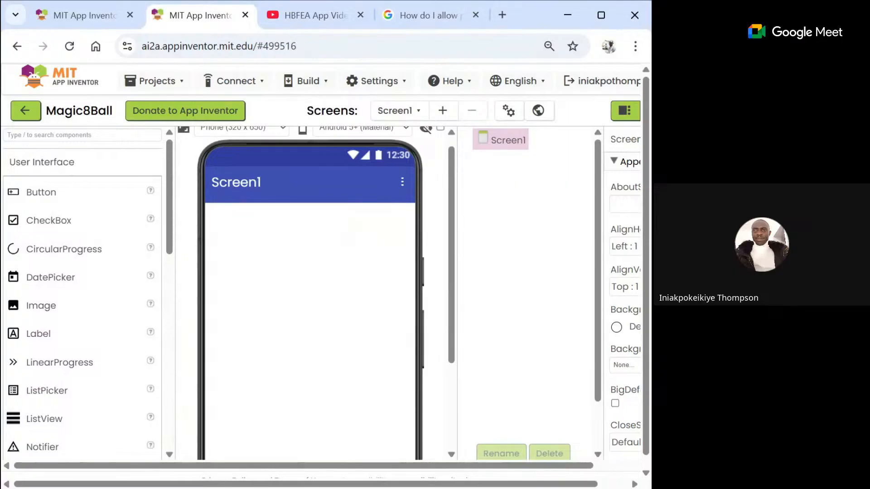
pyautogui.scroll(-2, 73, 348)
pyautogui.scroll(-1, 74, 348)
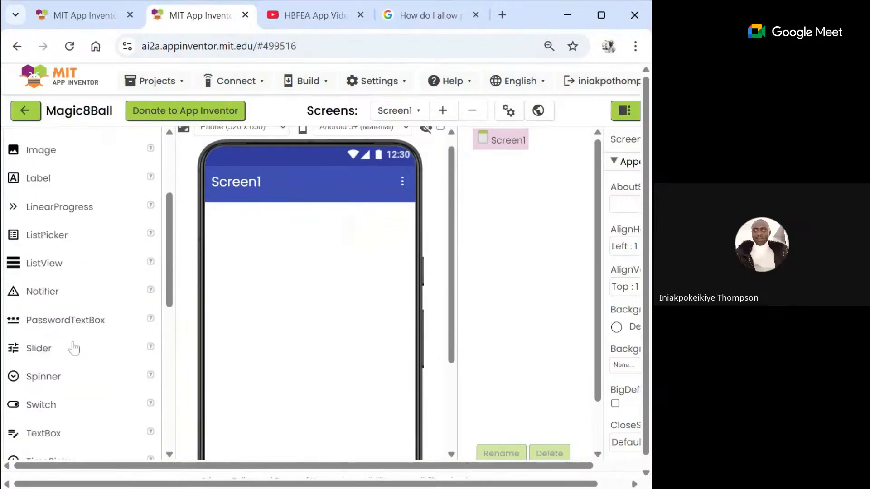
pyautogui.scroll(2, 73, 348)
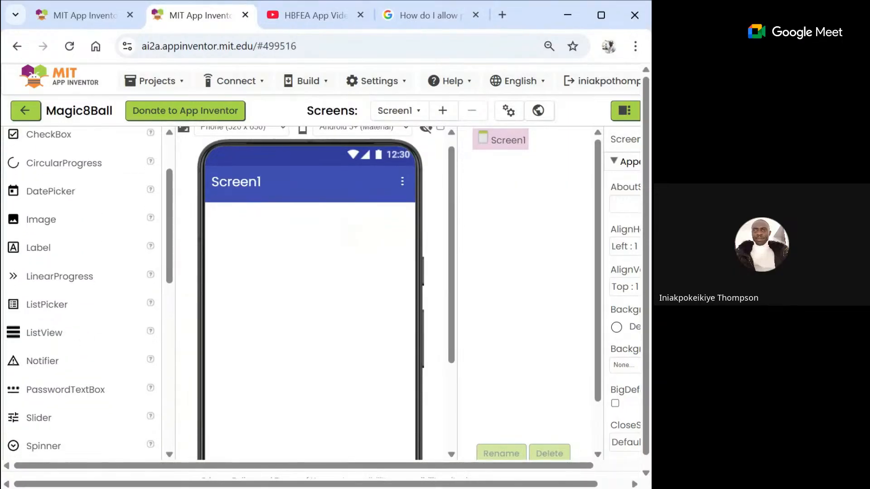
pyautogui.scroll(-3, 82, 295)
pyautogui.scroll(4, 81, 294)
pyautogui.scroll(1, 77, 297)
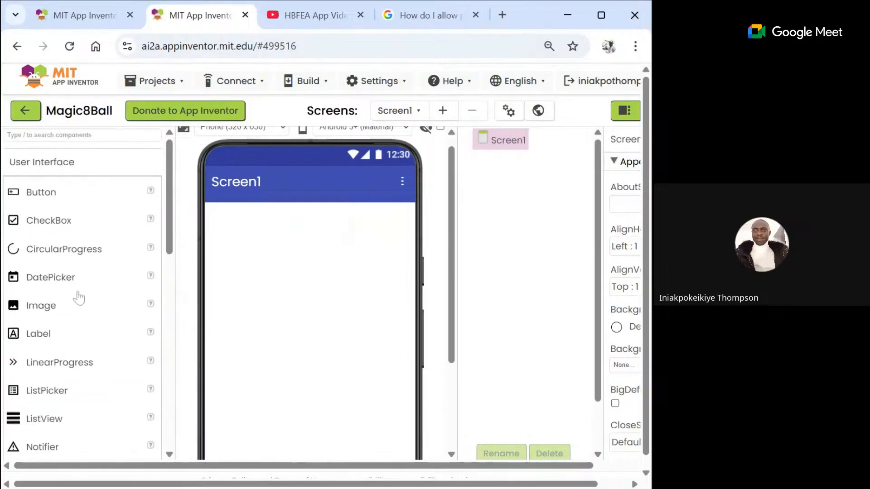
pyautogui.click(48, 194)
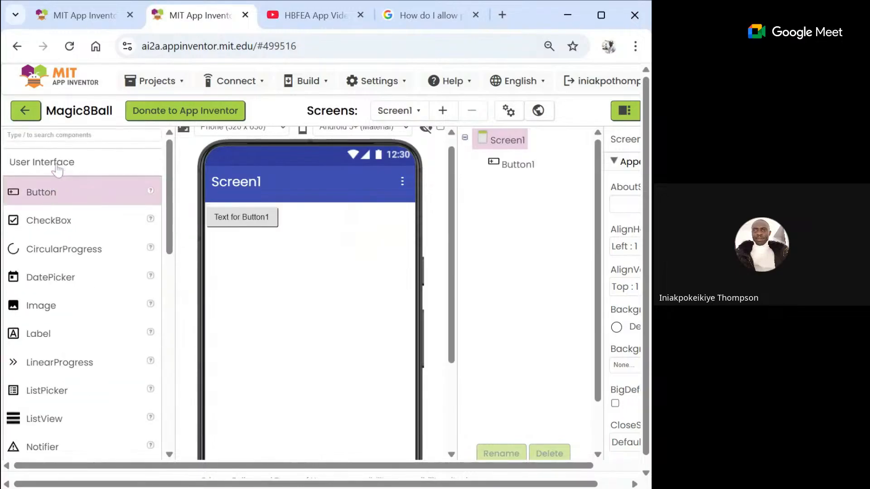
pyautogui.click(268, 221)
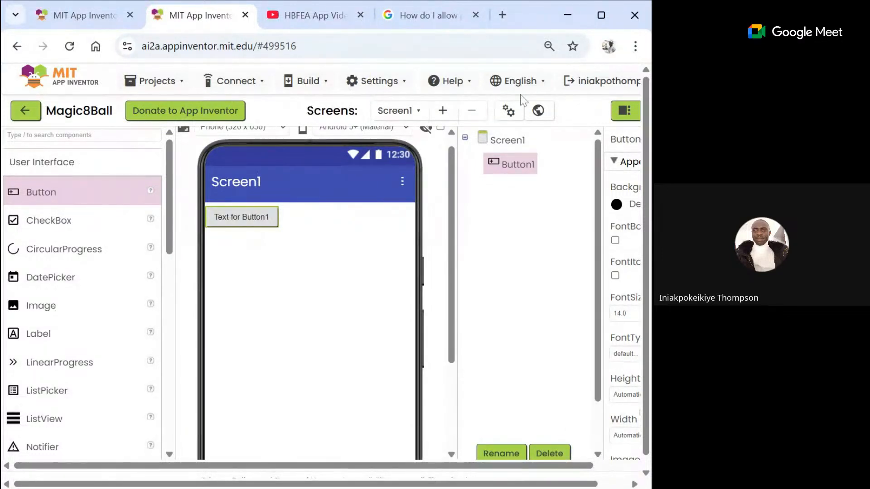
pyautogui.click(558, 453)
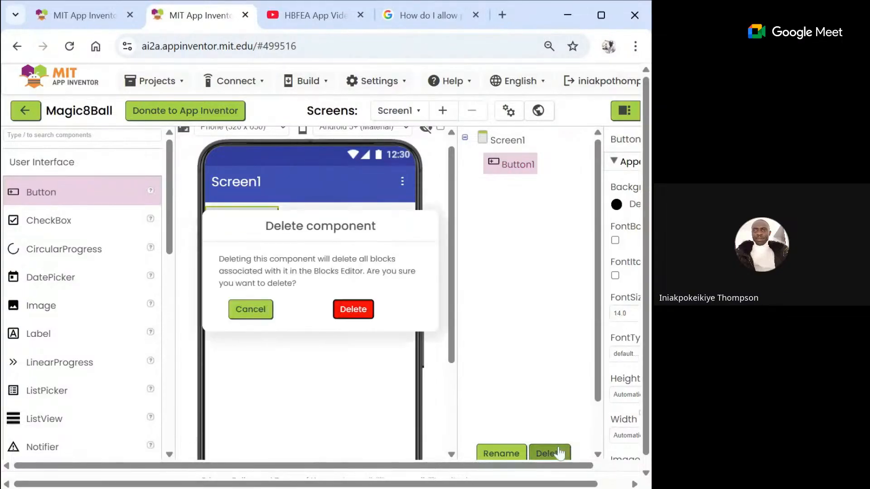
pyautogui.click(354, 305)
# - Add an AccelerometerSensor from the Sensors category to Screen1
pyautogui.scroll(-1, 50, 279)
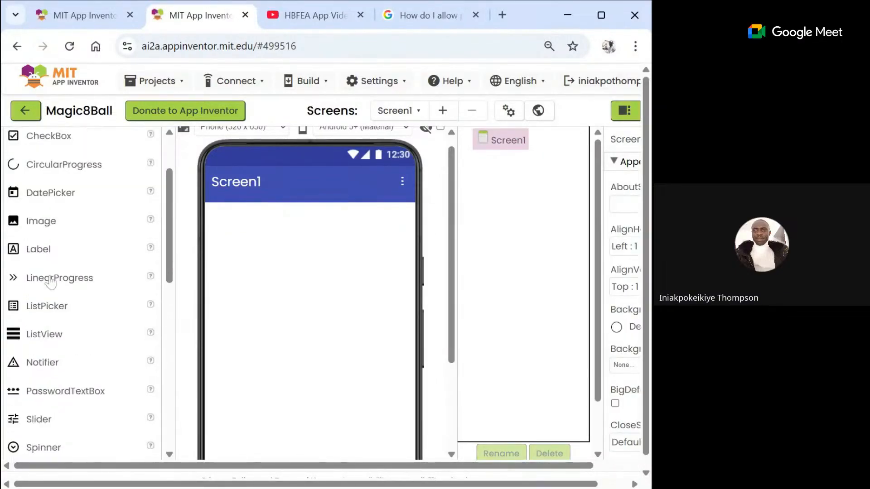
pyautogui.scroll(1, 50, 279)
pyautogui.click(54, 169)
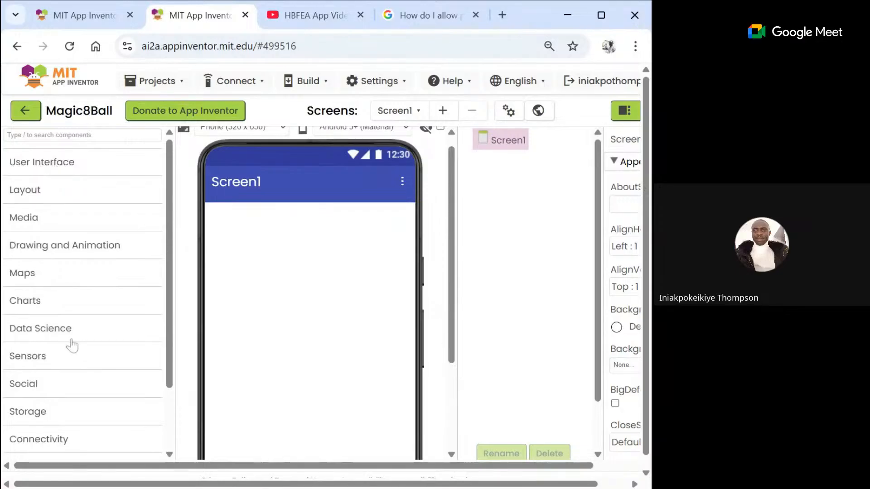
pyautogui.scroll(-3, 70, 342)
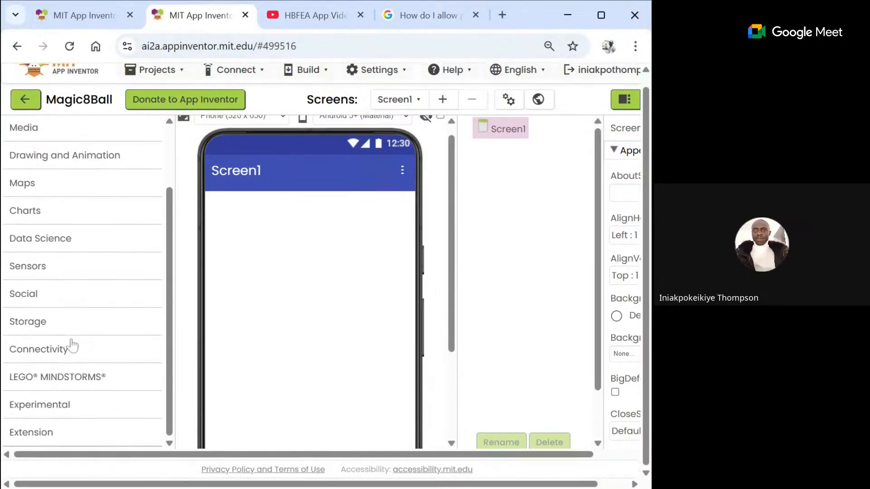
pyautogui.click(40, 271)
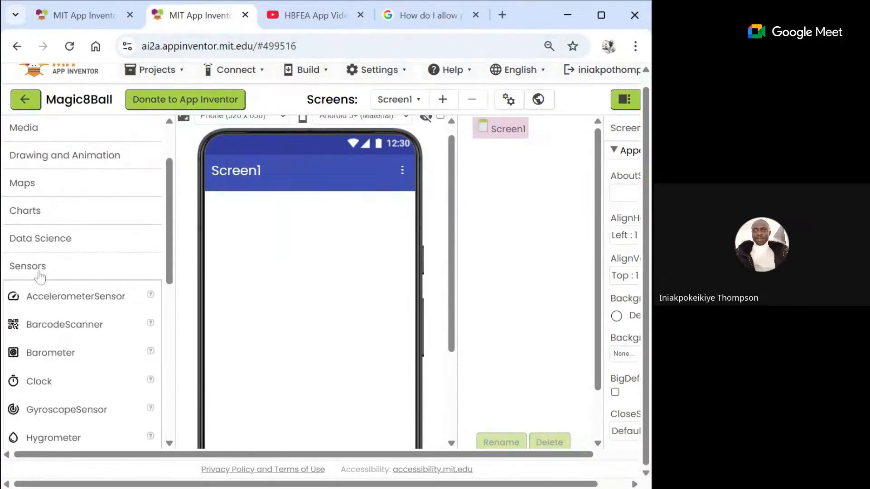
pyautogui.click(46, 301)
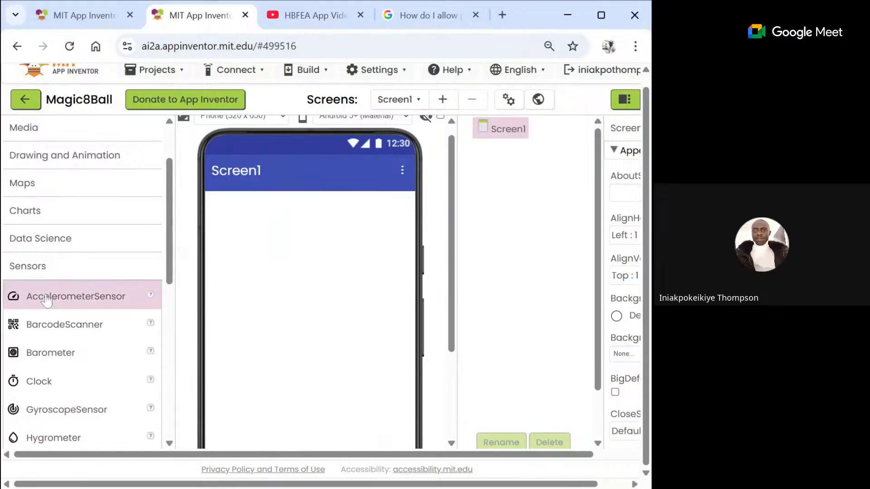
pyautogui.doubleClick(47, 301)
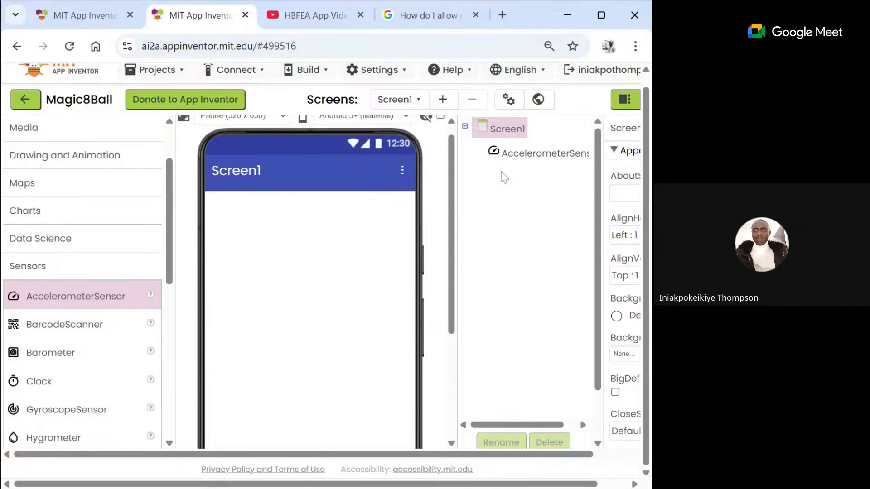
# - Select the accelerometer sensor in Screen1's component tree to show its properties
pyautogui.scroll(-2, 77, 330)
pyautogui.scroll(2, 77, 330)
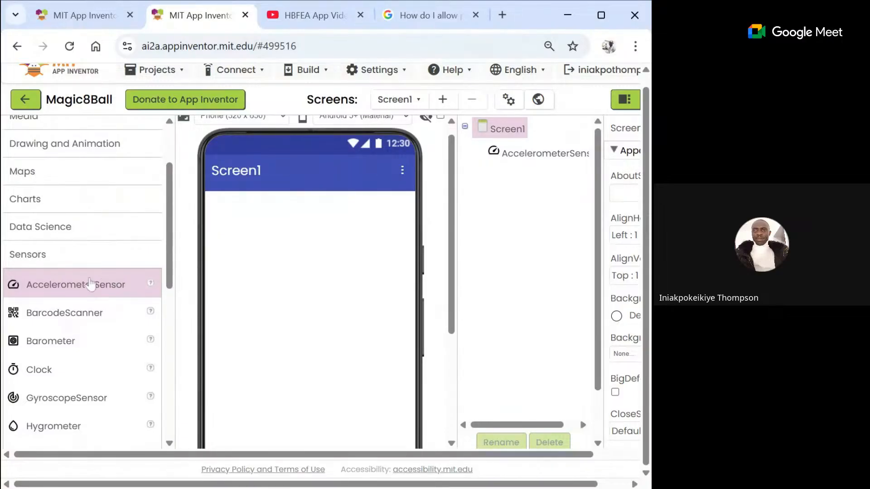
pyautogui.scroll(-2, 306, 291)
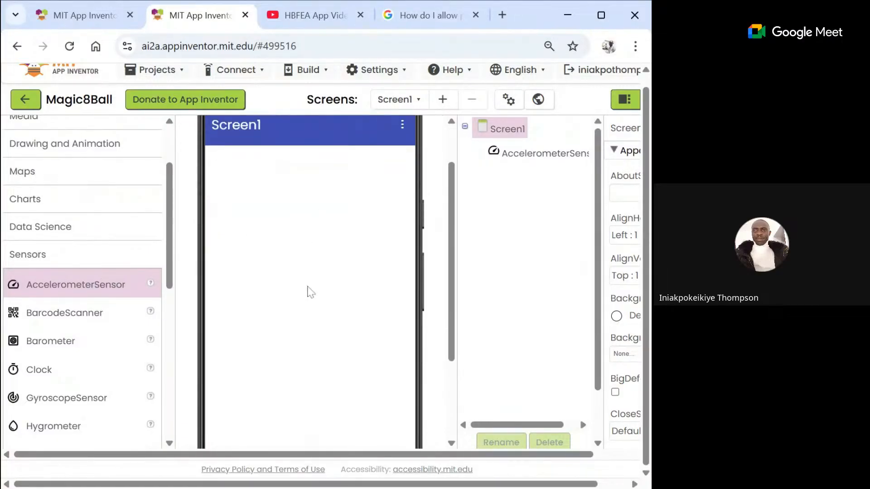
pyautogui.scroll(2, 306, 291)
pyautogui.scroll(-5, 306, 291)
pyautogui.scroll(3, 310, 281)
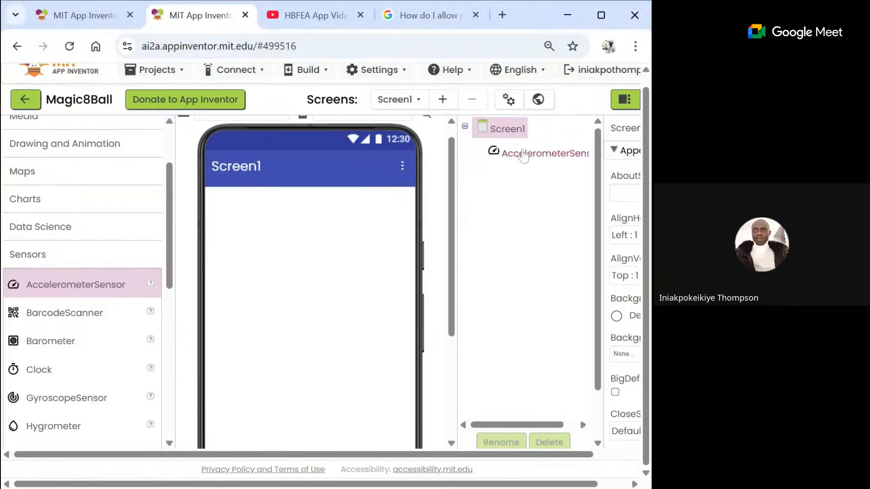
pyautogui.click(523, 155)
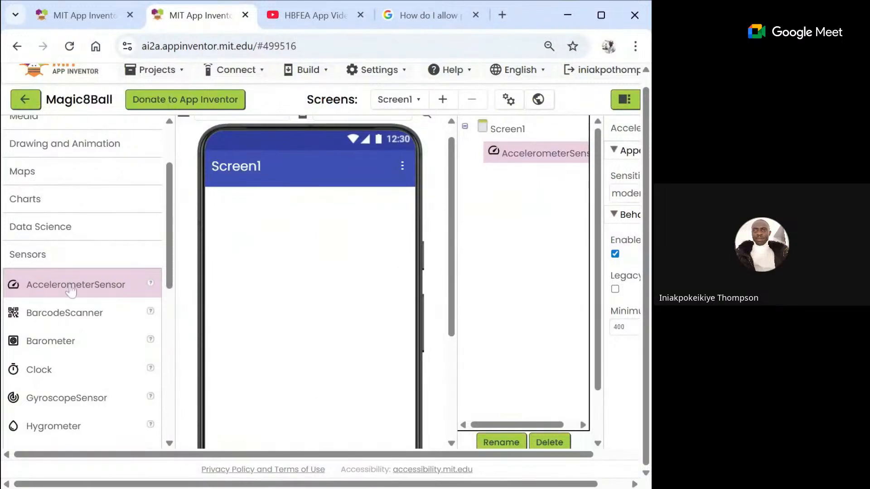
pyautogui.hotkey('alt', 'Tab')
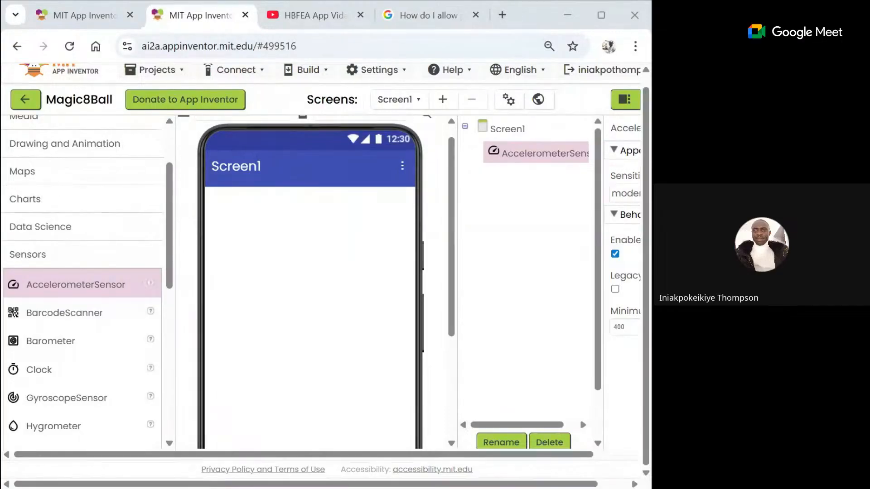
pyautogui.hotkey('alt', 'Tab')
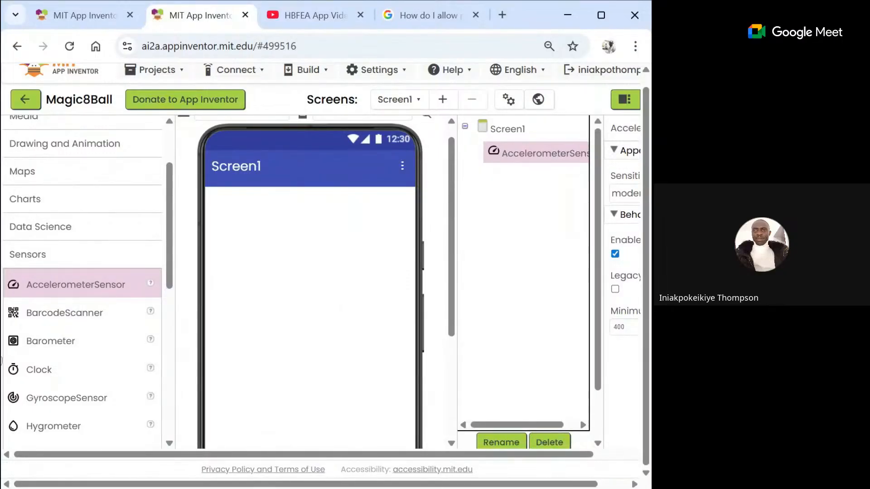
pyautogui.click(1, 361)
# - Look through the available Media components in the component palette
pyautogui.scroll(-1, 68, 287)
pyautogui.scroll(2, 65, 291)
pyautogui.click(39, 311)
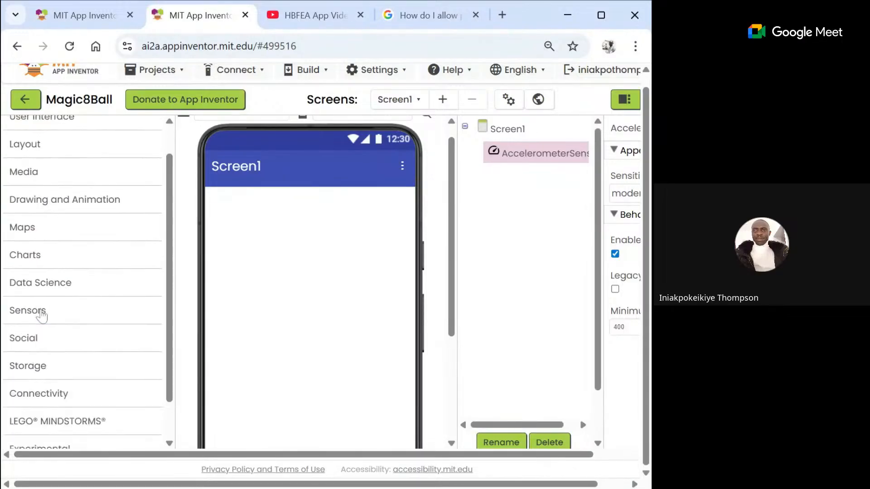
pyautogui.scroll(3, 40, 315)
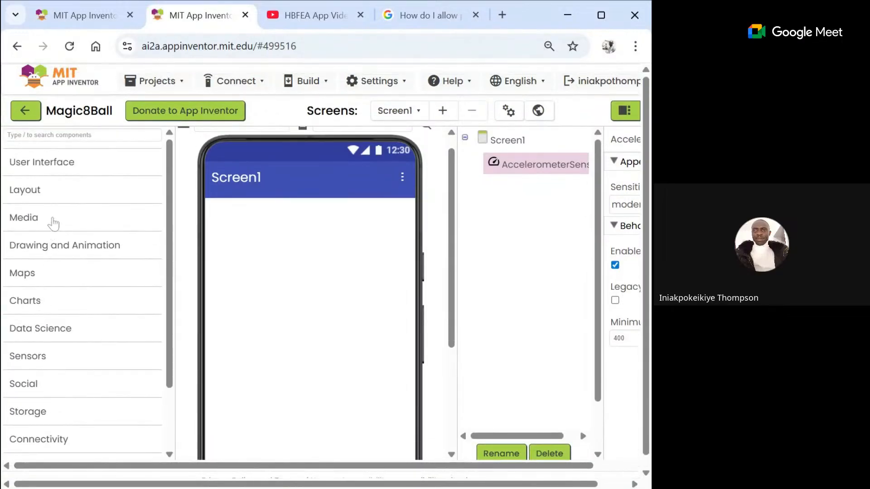
pyautogui.click(43, 223)
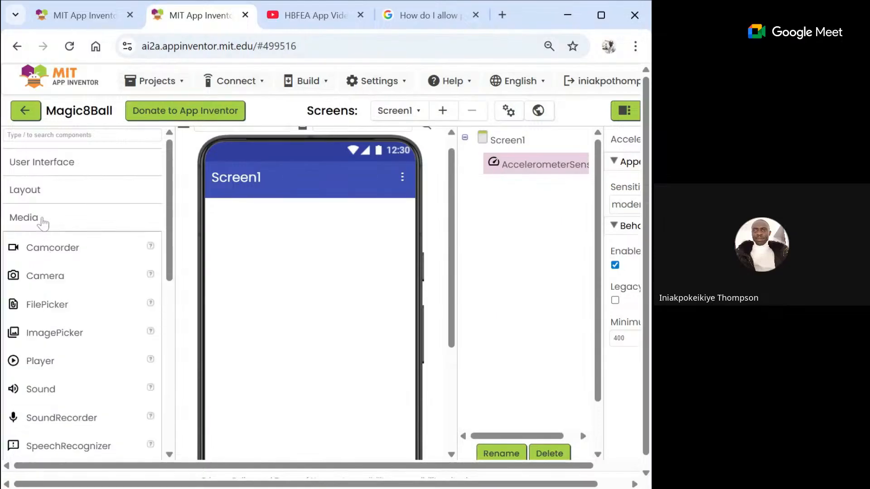
pyautogui.scroll(-1, 43, 224)
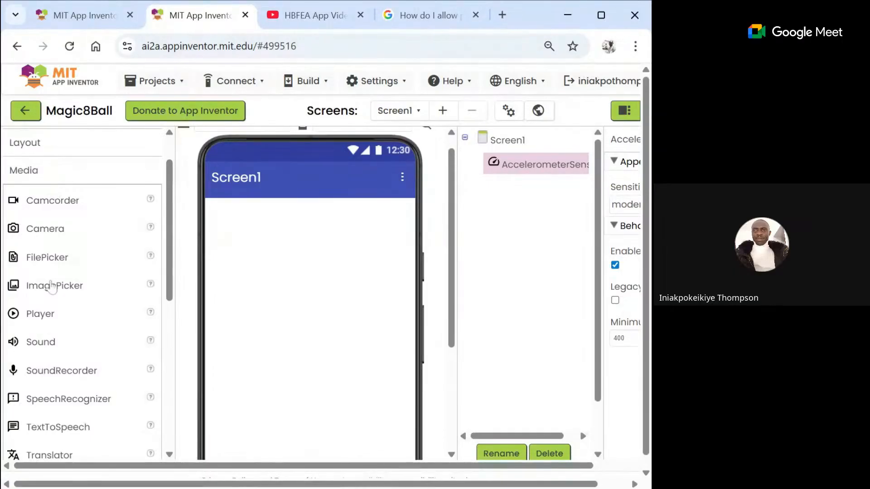
pyautogui.scroll(-3, 51, 287)
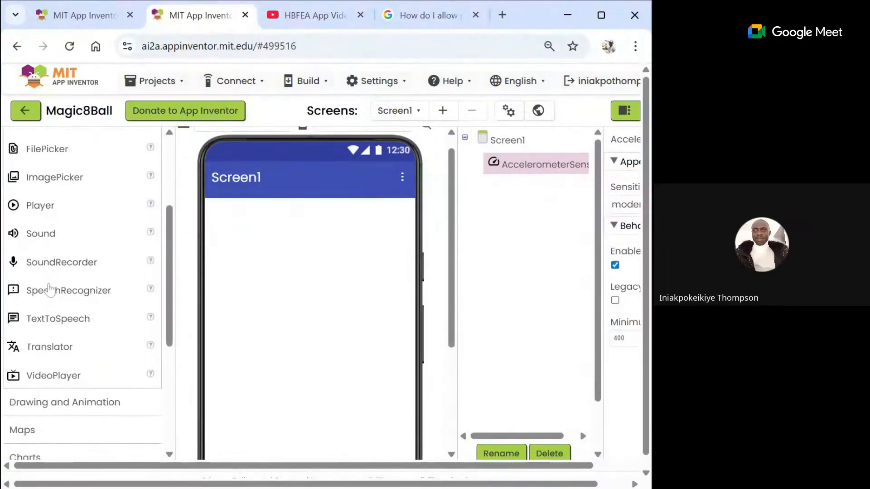
pyautogui.scroll(4, 50, 289)
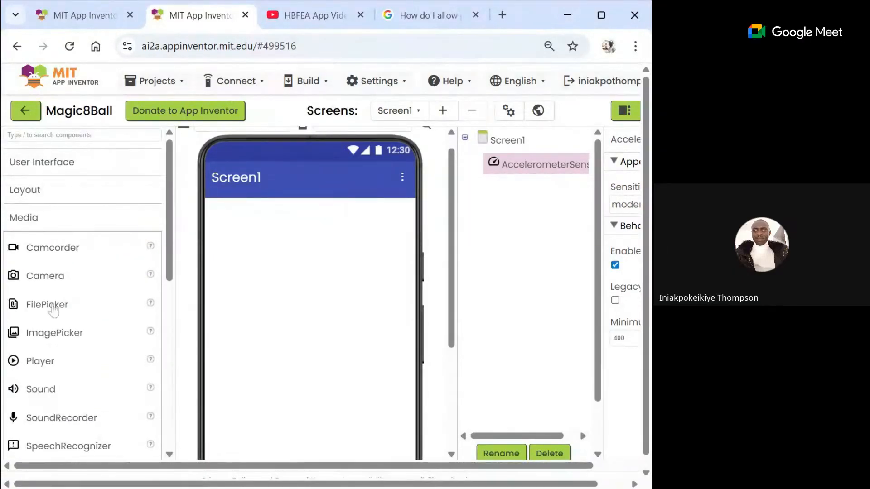
pyautogui.scroll(-1, 53, 354)
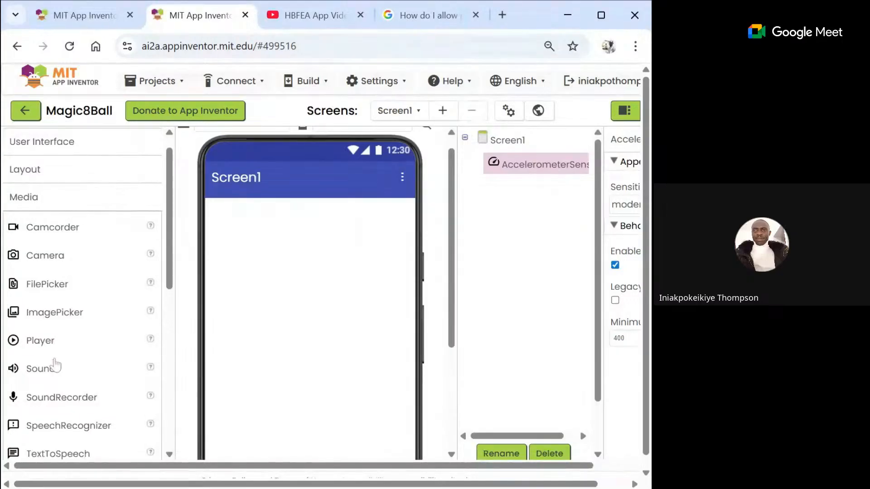
pyautogui.scroll(-5, 54, 365)
pyautogui.scroll(-3, 55, 366)
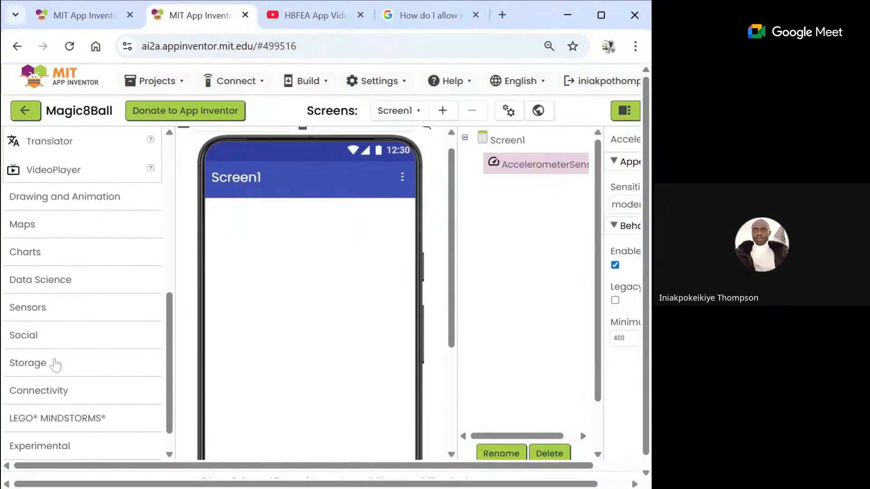
# - Try to add an ImageSprite from the Drawing and Animation category to Screen1 in the phone preview
pyautogui.click(82, 203)
pyautogui.click(81, 204)
pyautogui.click(82, 204)
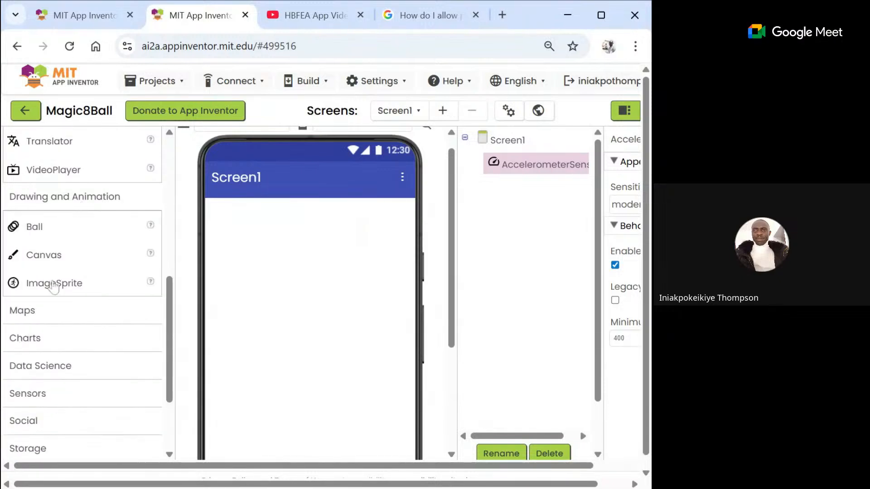
pyautogui.moveTo(53, 286); pyautogui.dragTo(307, 283)
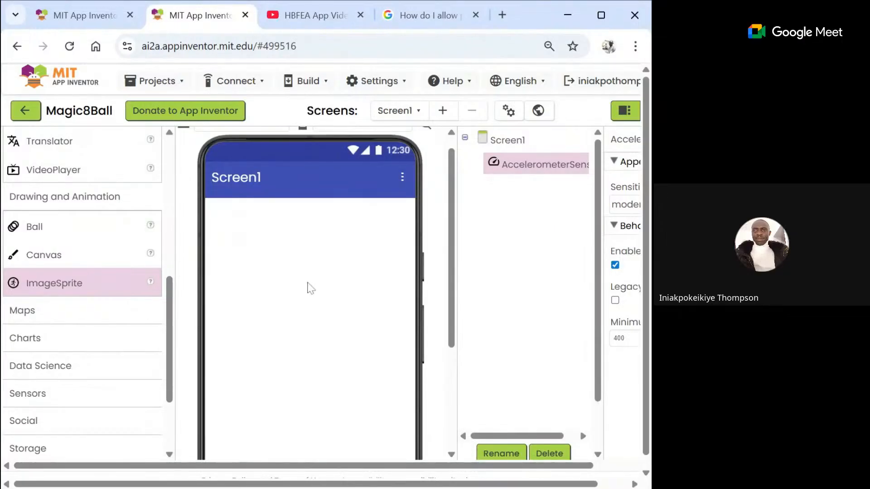
pyautogui.scroll(-5, 290, 319)
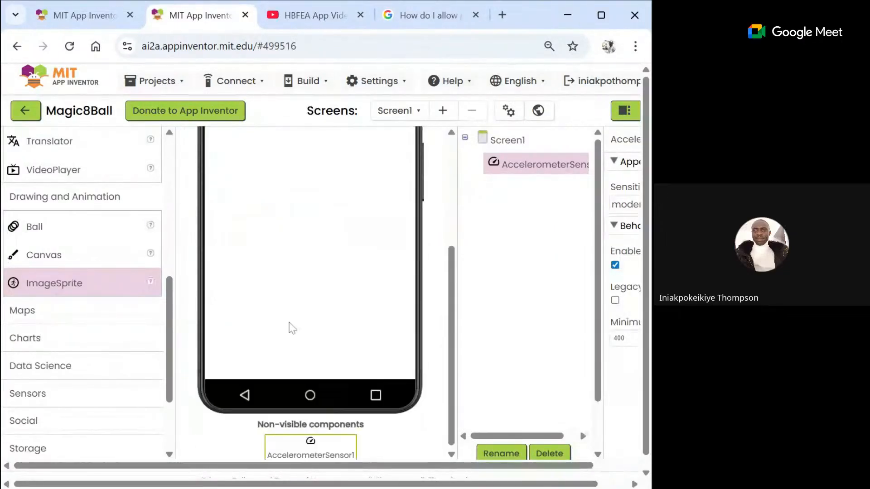
pyautogui.scroll(3, 292, 329)
pyautogui.scroll(-5, 294, 195)
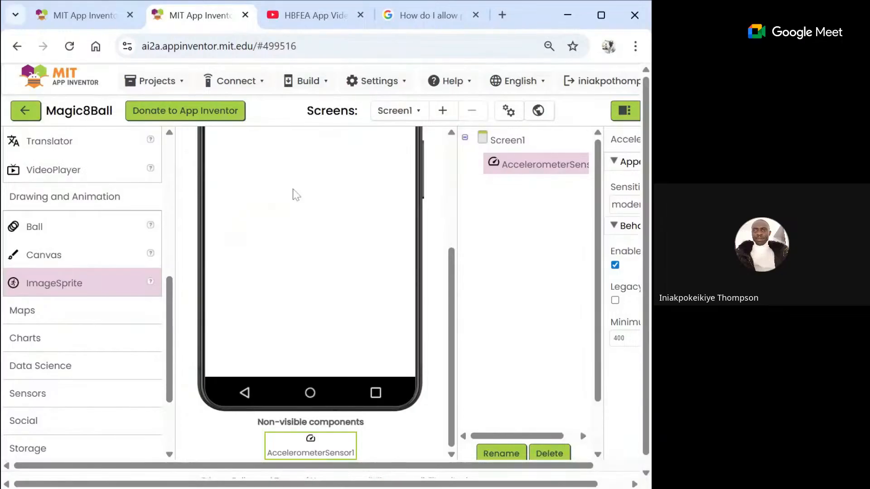
pyautogui.scroll(5, 295, 236)
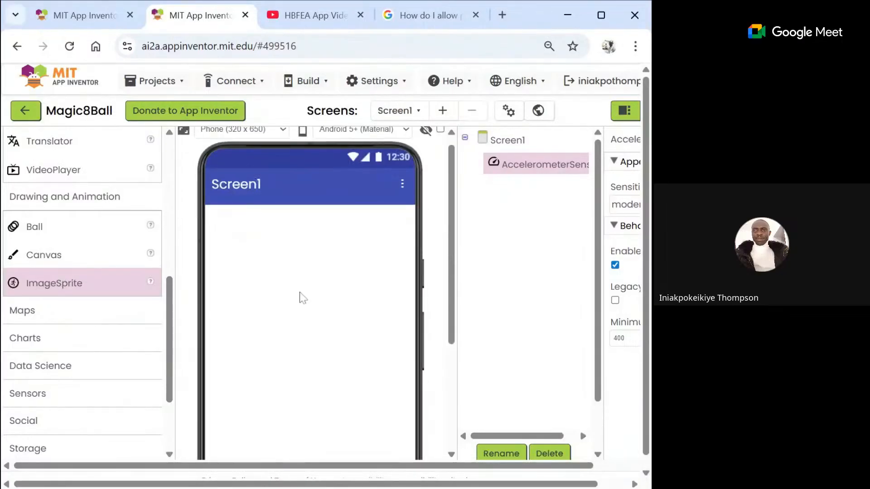
pyautogui.scroll(-1, 37, 286)
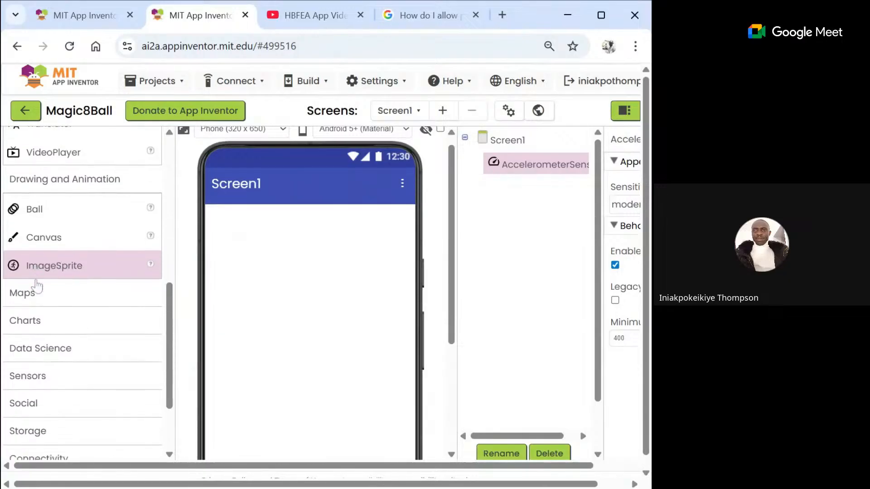
pyautogui.moveTo(38, 267); pyautogui.dragTo(324, 298)
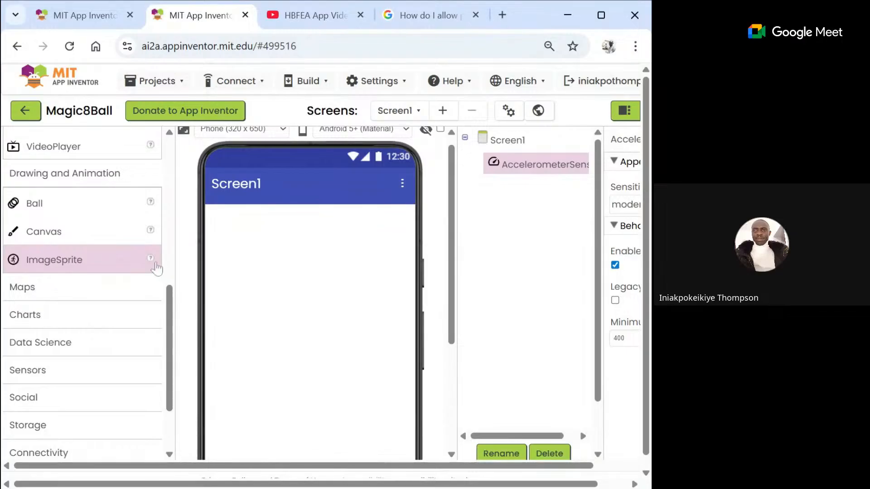
# - Read the help description of the ImageSprite component
pyautogui.click(151, 259)
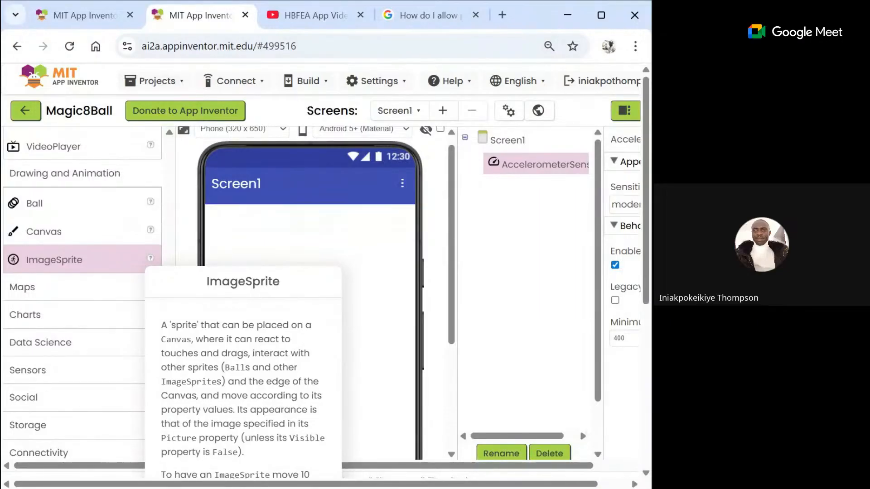
pyautogui.scroll(-2, 81, 263)
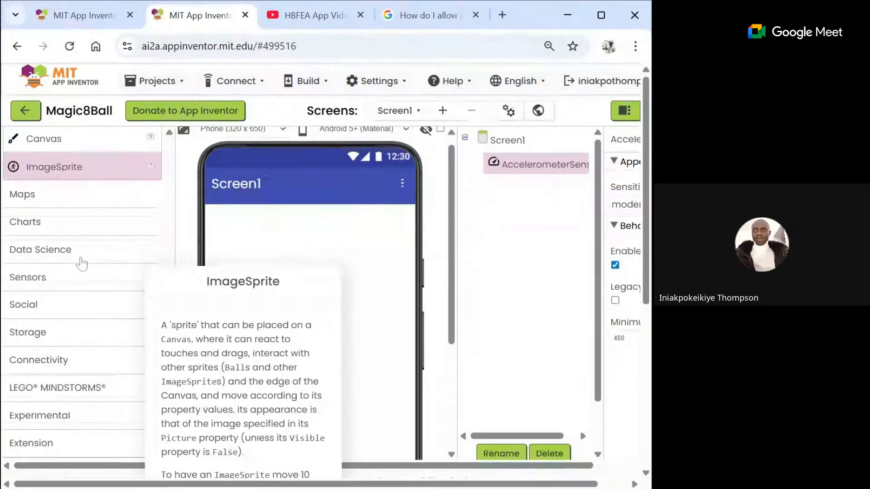
pyautogui.scroll(2, 82, 263)
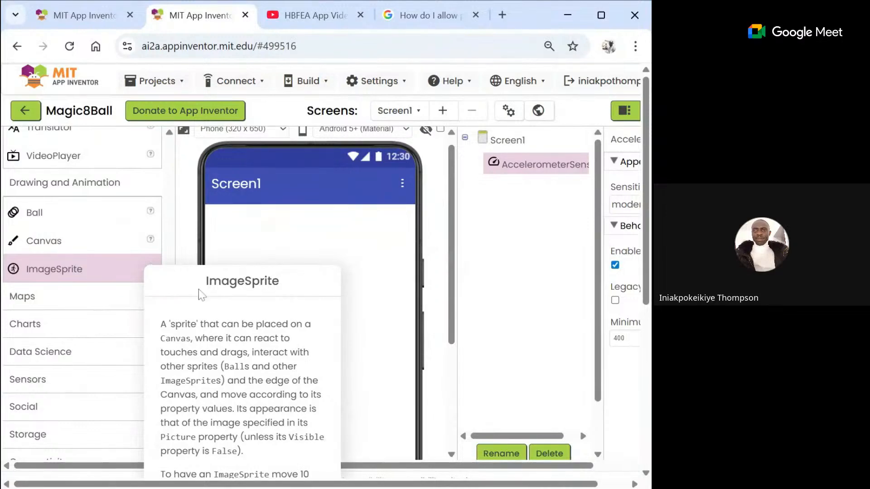
pyautogui.scroll(-4, 201, 295)
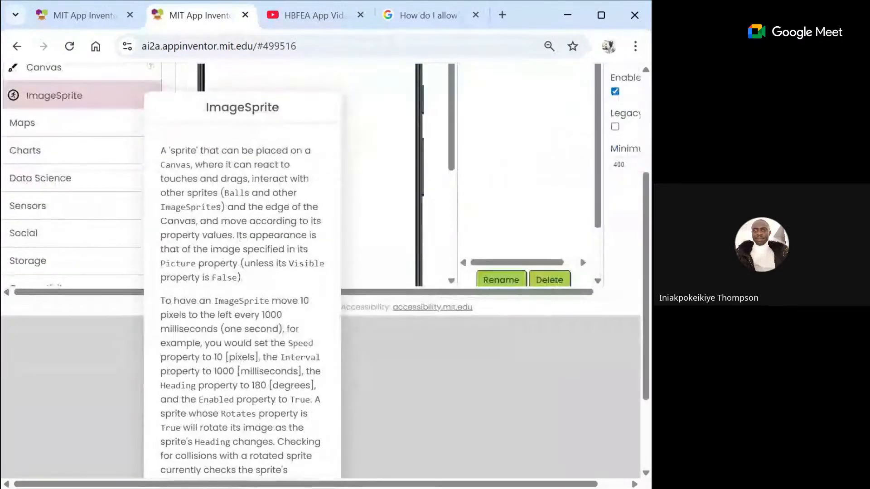
pyautogui.scroll(-1, 325, 272)
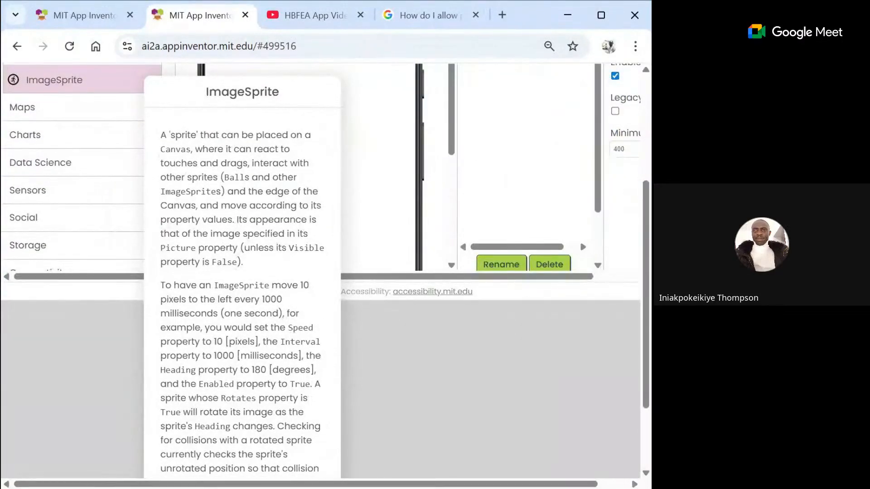
pyautogui.scroll(5, 61, 240)
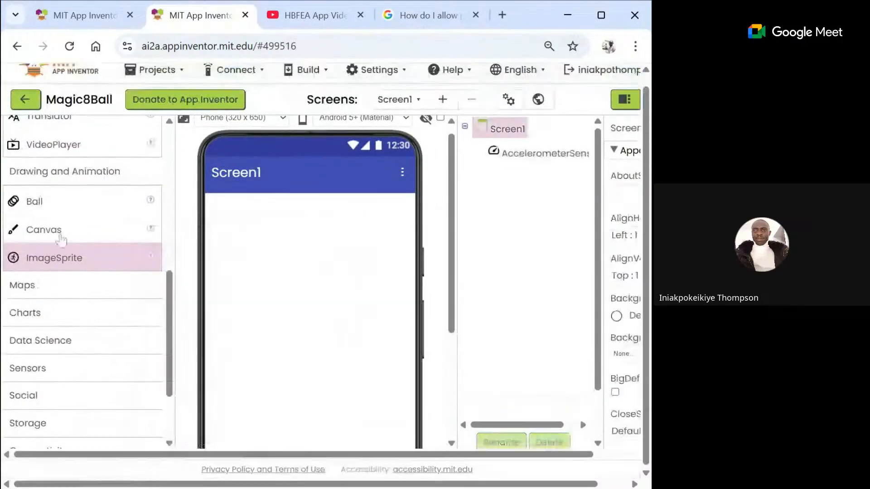
# - Try to place an ImageSprite below the accelerometer sensor in Screen1's component tree
pyautogui.moveTo(66, 257); pyautogui.dragTo(539, 169)
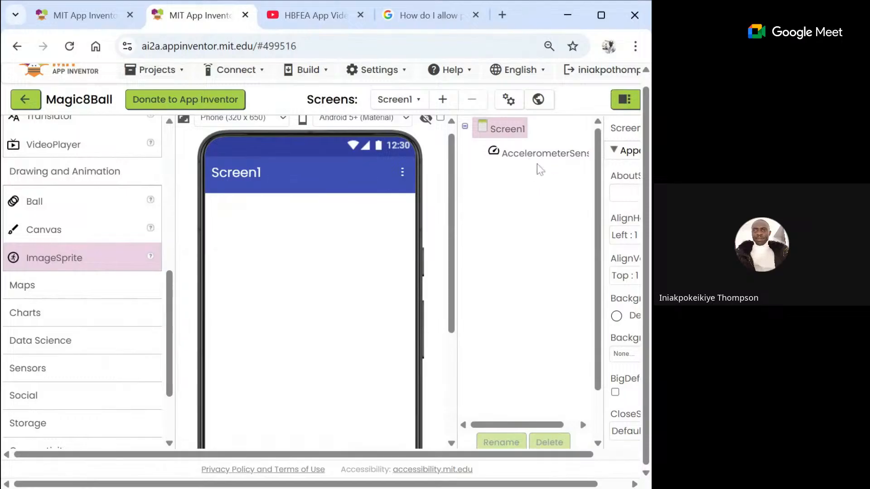
pyautogui.hscroll(4, 355, 317)
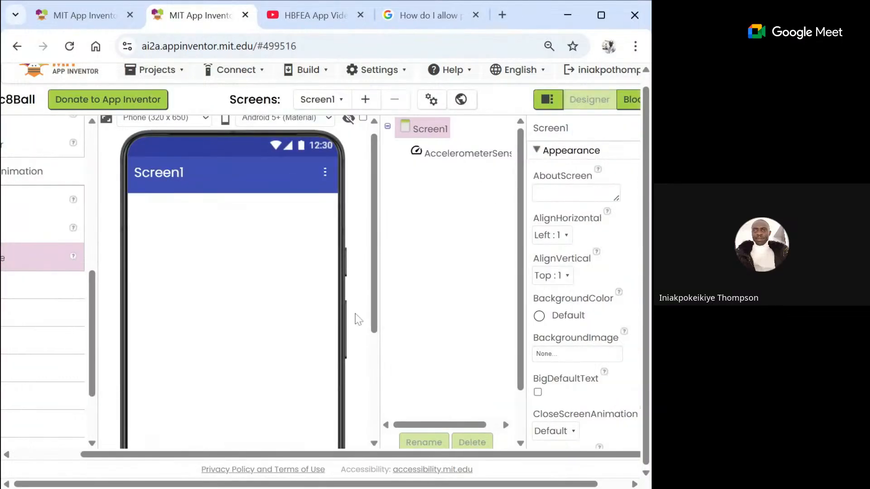
pyautogui.hscroll(-4, 358, 320)
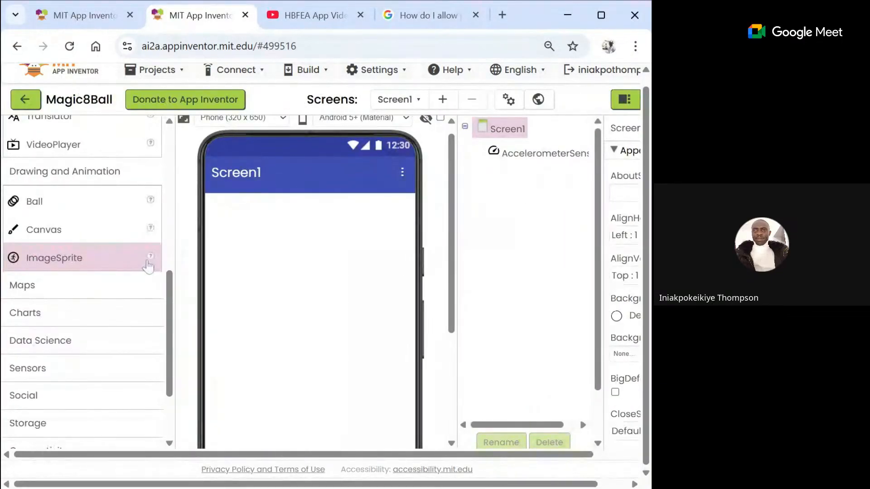
pyautogui.scroll(-3, 91, 270)
pyautogui.scroll(5, 91, 270)
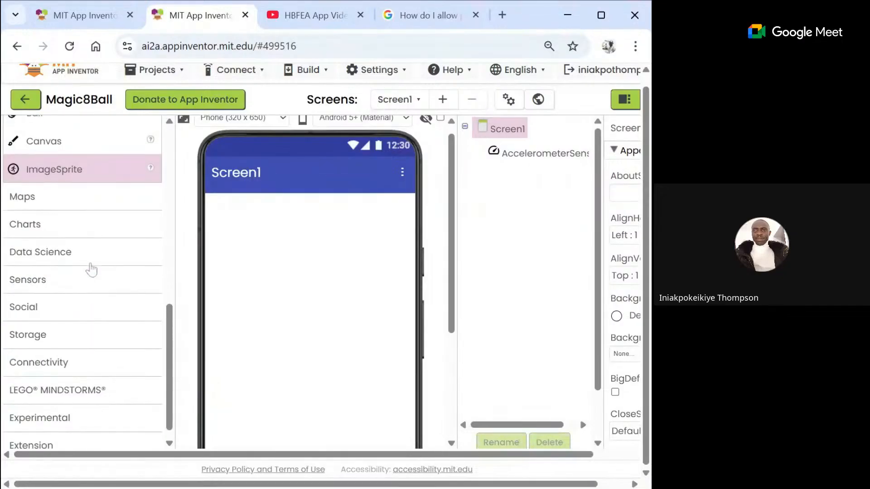
pyautogui.scroll(-5, 91, 270)
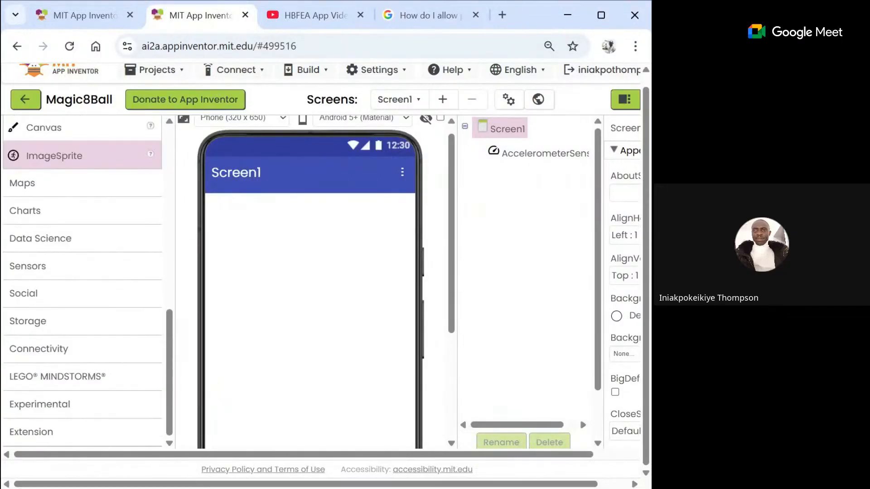
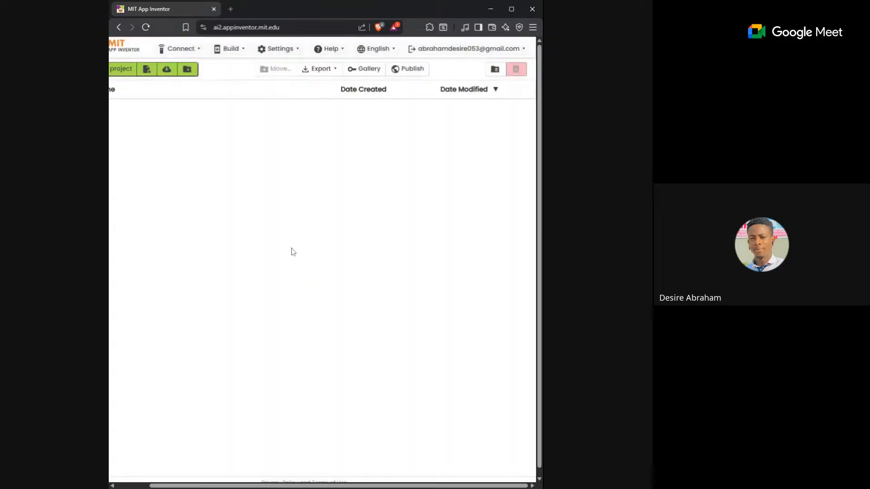
# - Create a new folder named "app Calculator" inside *global* in the projects list
pyautogui.click(183, 73)
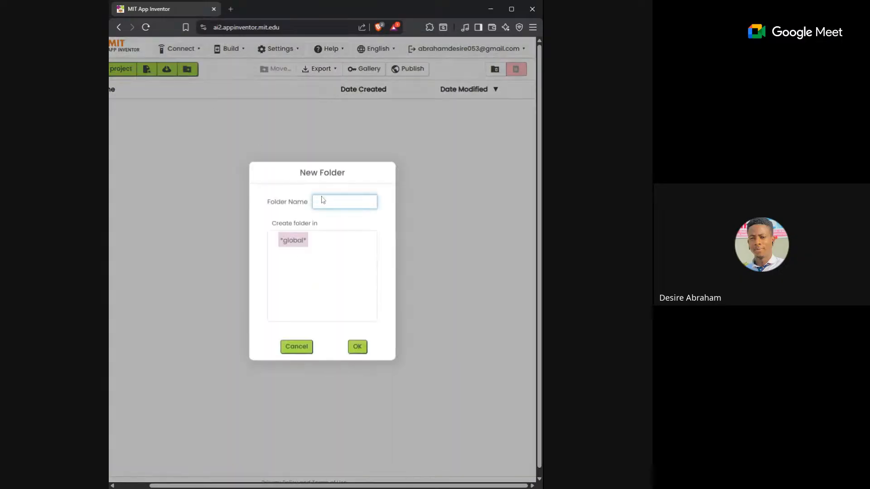
pyautogui.write('Mca')
pyautogui.press('BackSpace')
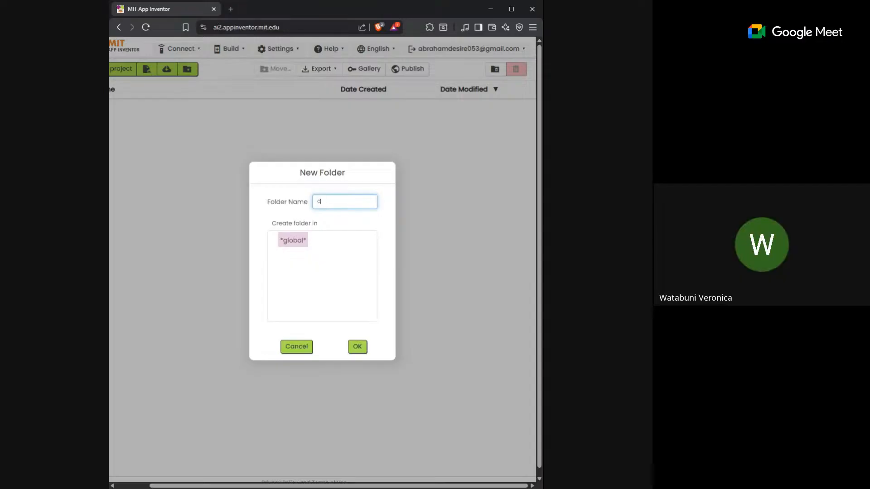
pyautogui.write('And')
pyautogui.press('BackSpace')
pyautogui.press('BackSpace')
pyautogui.write('app Cla')
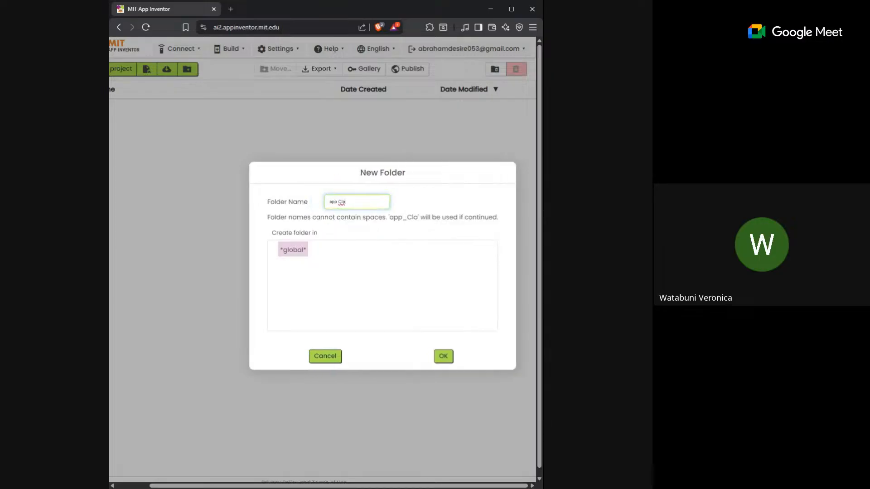
pyautogui.press('BackSpace')
pyautogui.press('BackSpace')
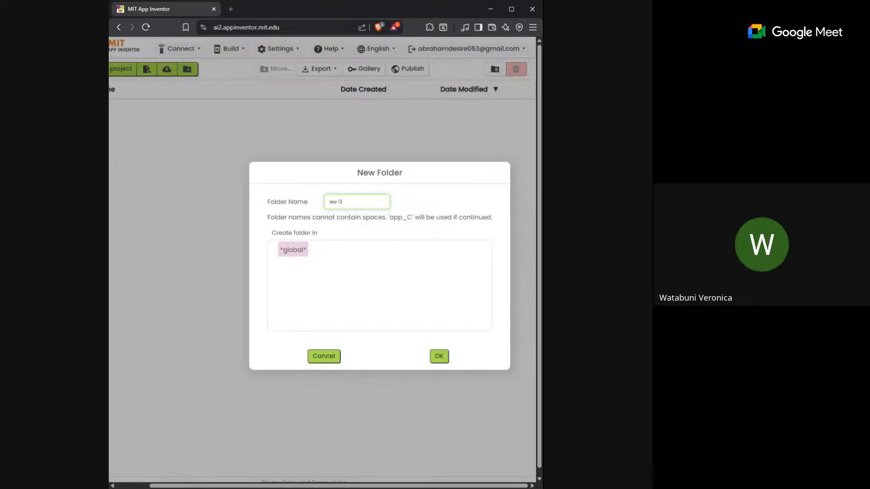
pyautogui.write('alcul')
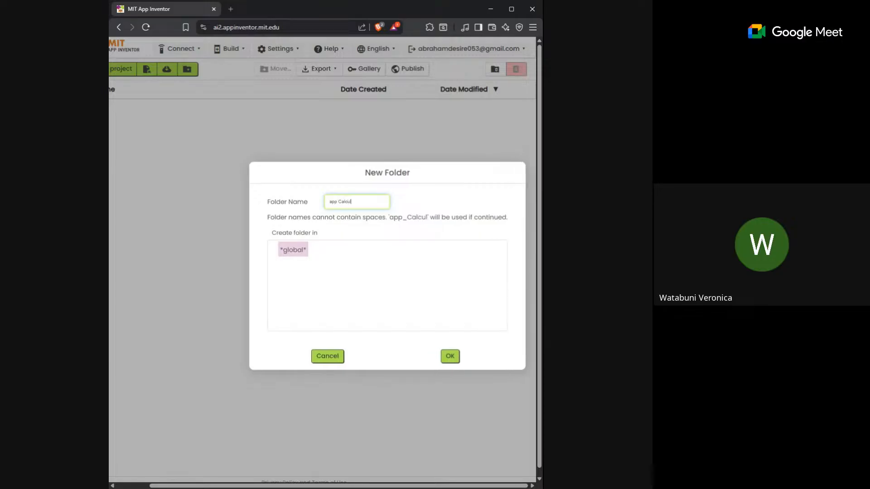
pyautogui.write('ator')
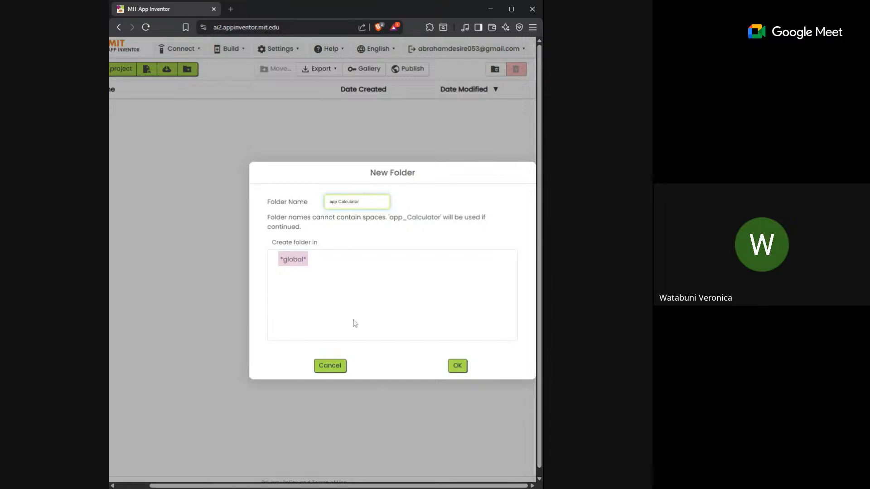
pyautogui.click(456, 365)
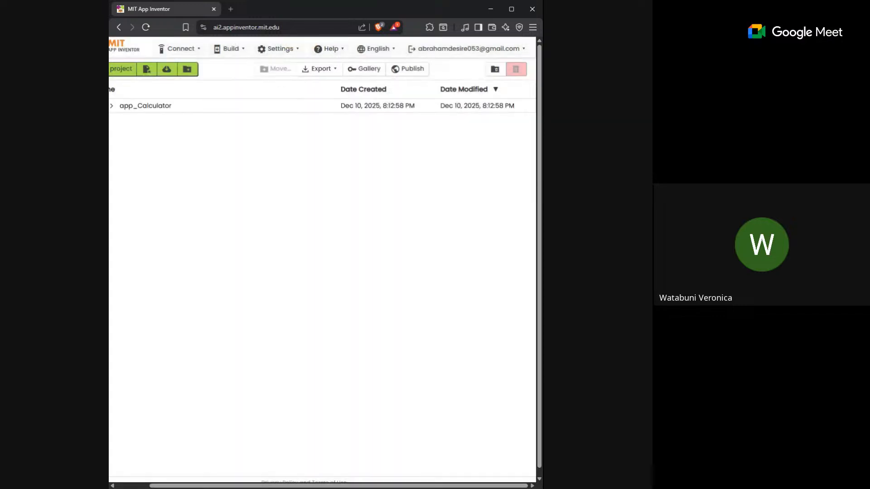
pyautogui.hscroll(-2, 277, 212)
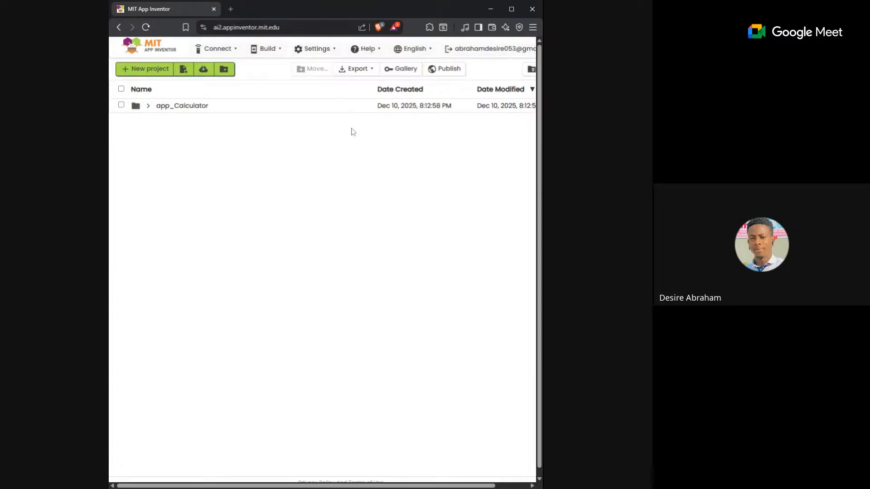
# - Open the App Inventor Gallery from the projects list
pyautogui.hscroll(2, 353, 131)
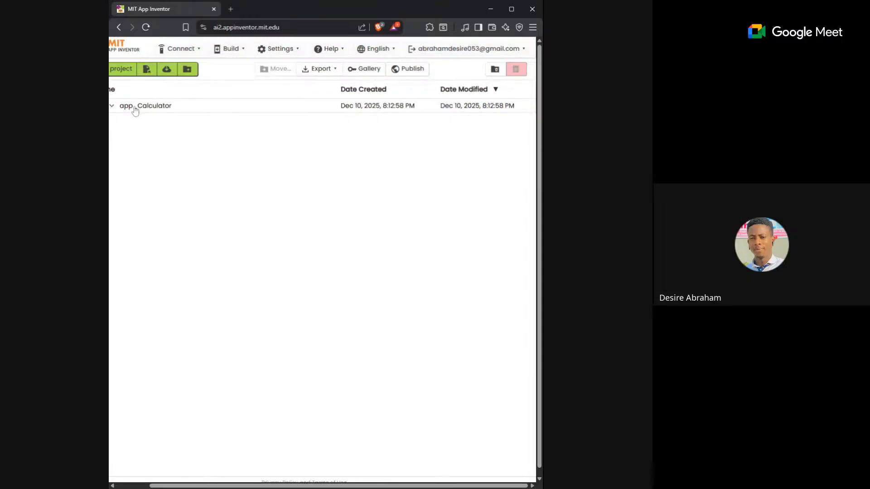
pyautogui.hscroll(-2, 135, 110)
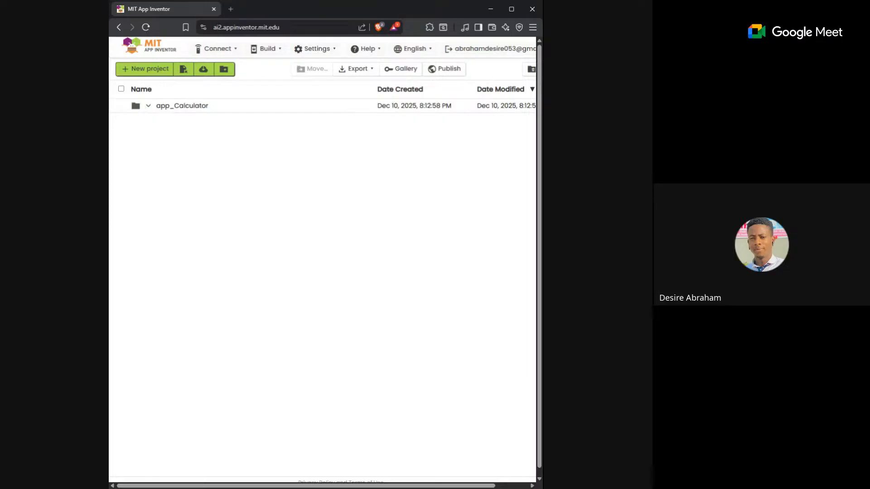
pyautogui.hscroll(2, 254, 110)
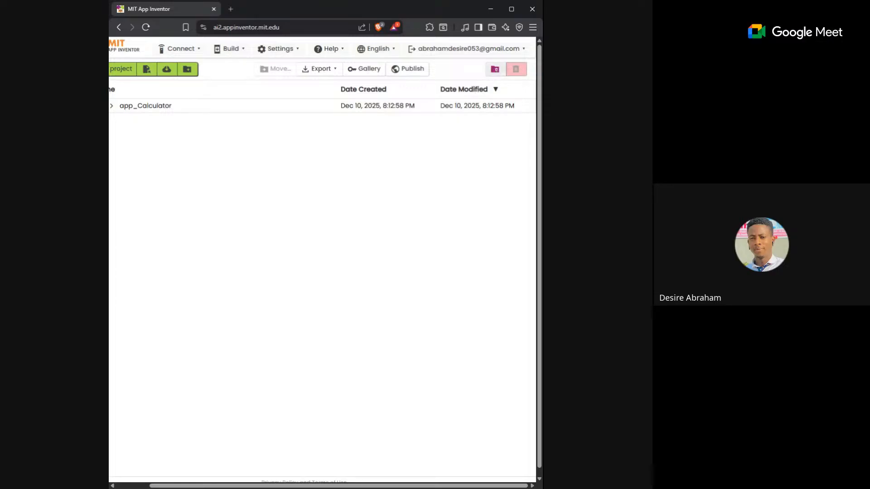
pyautogui.click(369, 70)
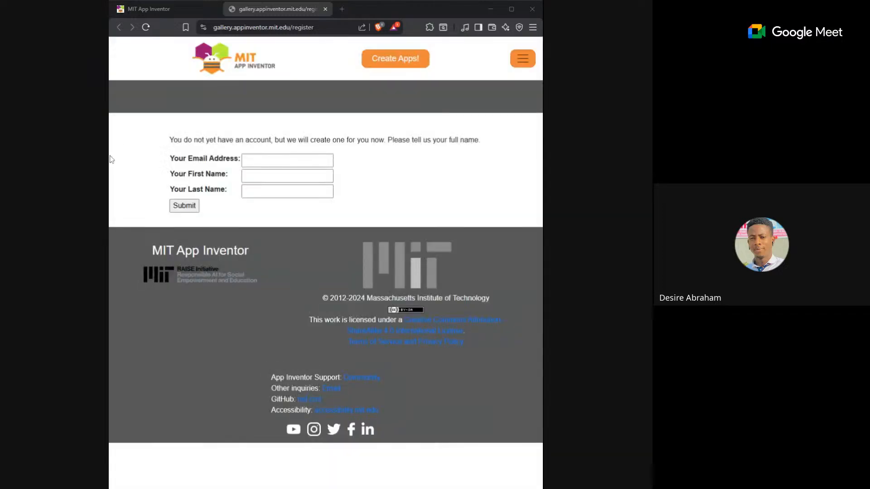
# - Fill in the account holder's email address and first name in the gallery registration form
pyautogui.click(254, 161)
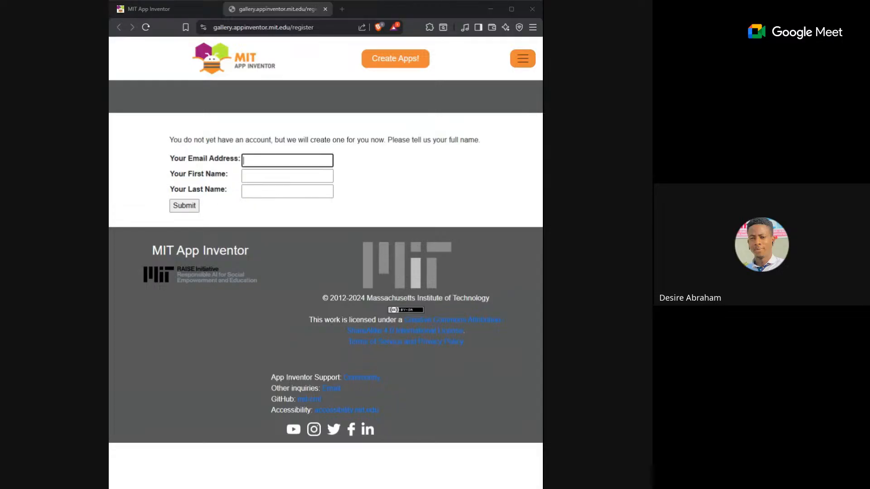
pyautogui.press('Down')
pyautogui.press('Return')
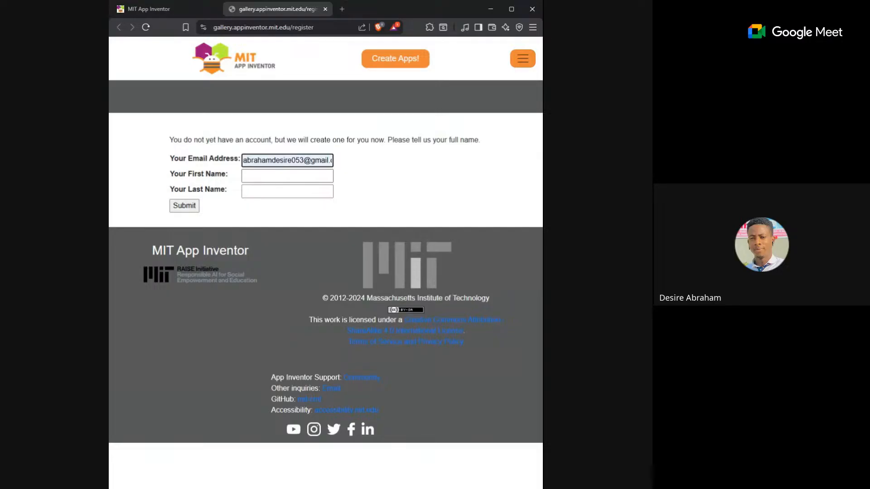
pyautogui.press('Tab')
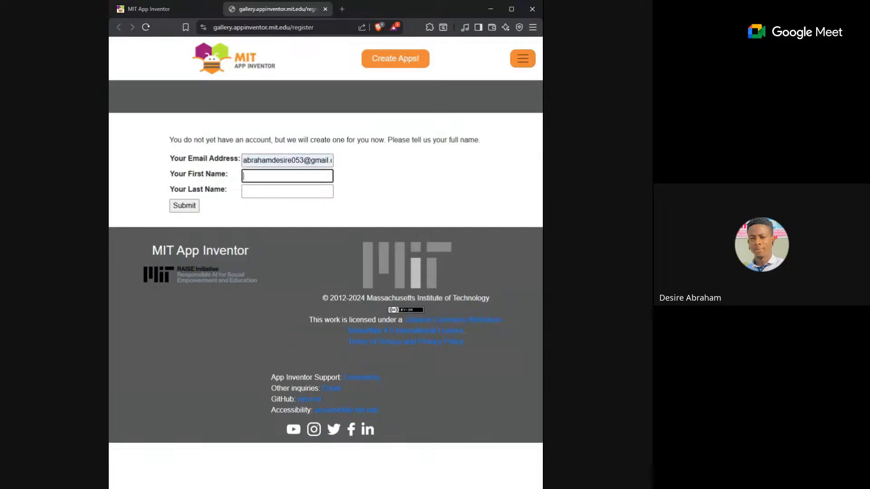
pyautogui.press('Down')
pyautogui.press('Down')
pyautogui.press('Return')
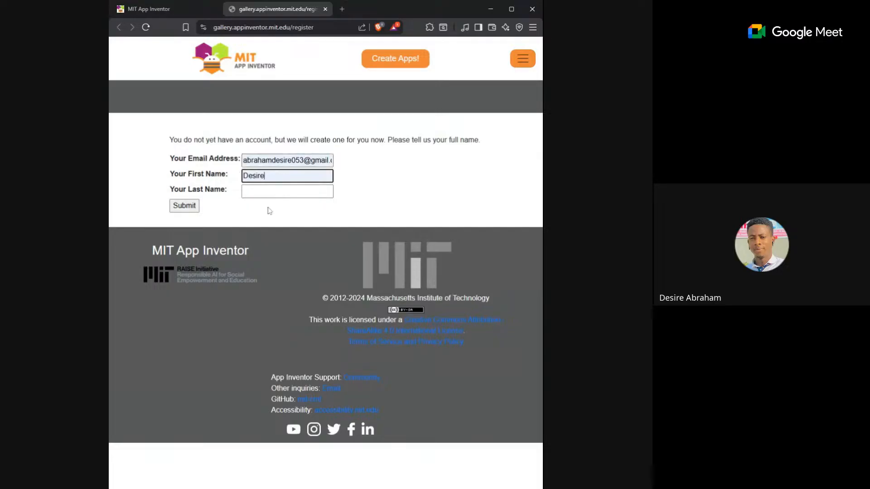
# - Enter the account holder's last name and submit the gallery registration
pyautogui.press('Tab')
pyautogui.write('A')
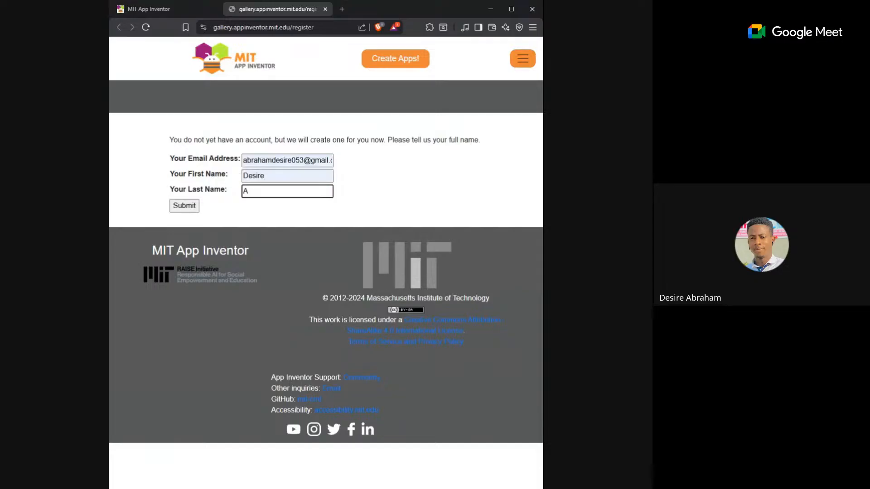
pyautogui.write('braha')
pyautogui.press('Down')
pyautogui.press('Return')
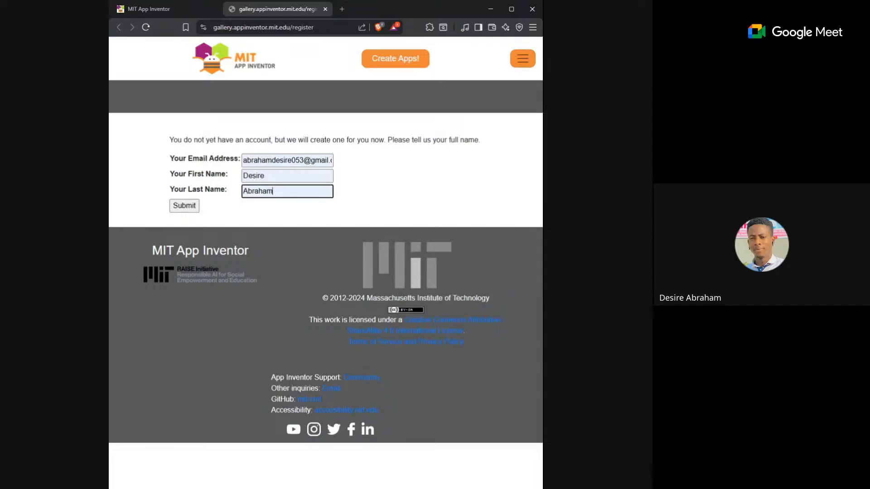
pyautogui.hotkey('alt', 'Tab')
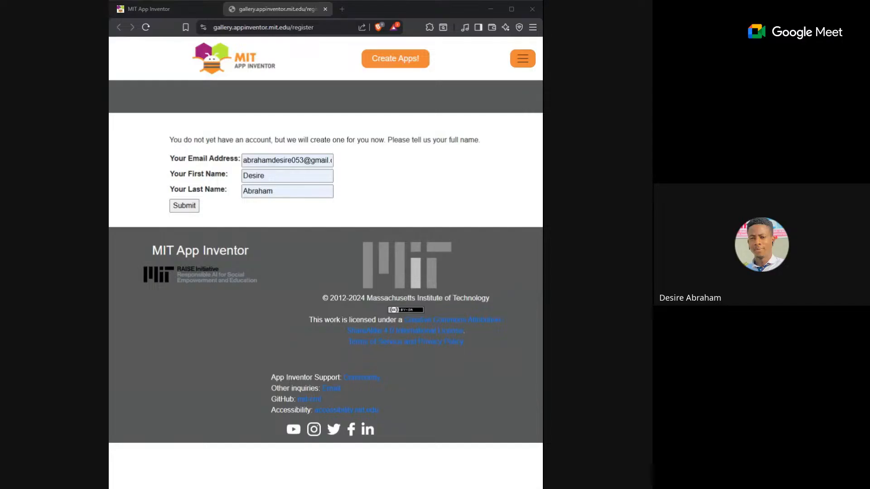
pyautogui.click(183, 211)
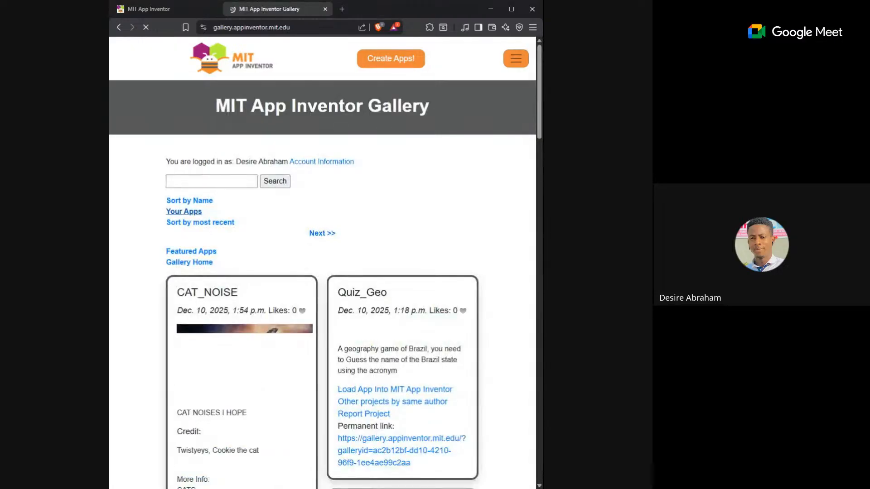
# - Search the gallery for "Ai calc"
pyautogui.scroll(-1, 240, 248)
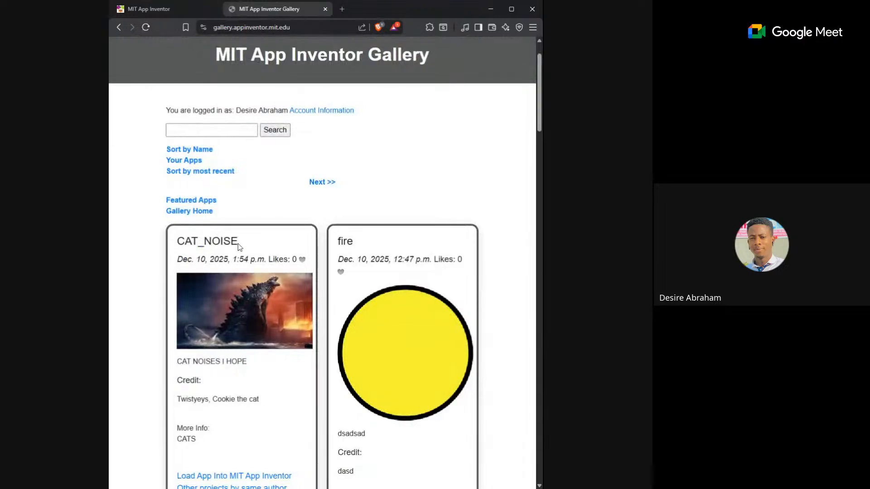
pyautogui.click(104, 206)
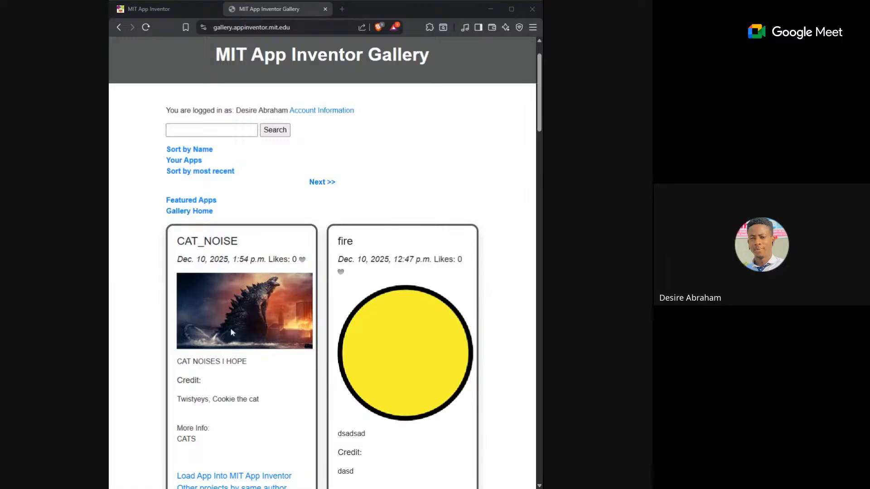
pyautogui.click(211, 130)
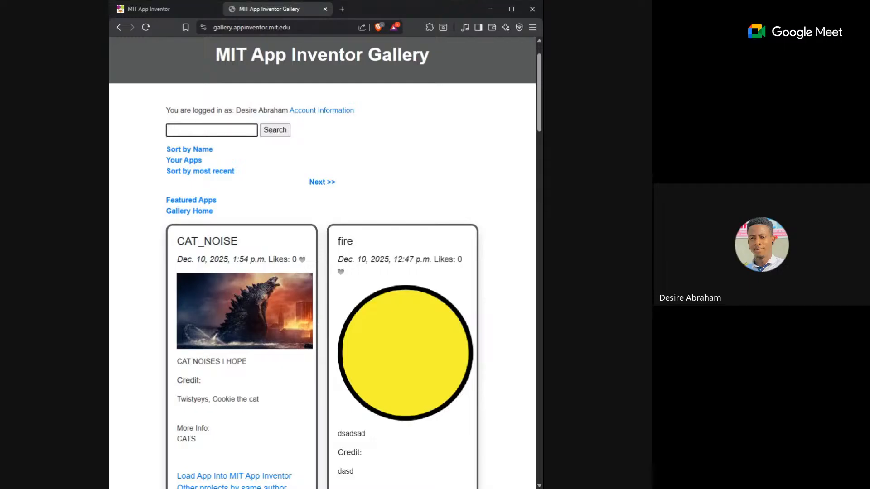
pyautogui.write('app')
pyautogui.press('BackSpace')
pyautogui.press('BackSpace')
pyautogui.press('BackSpace')
pyautogui.write('Ai calc')
pyautogui.press('Return')
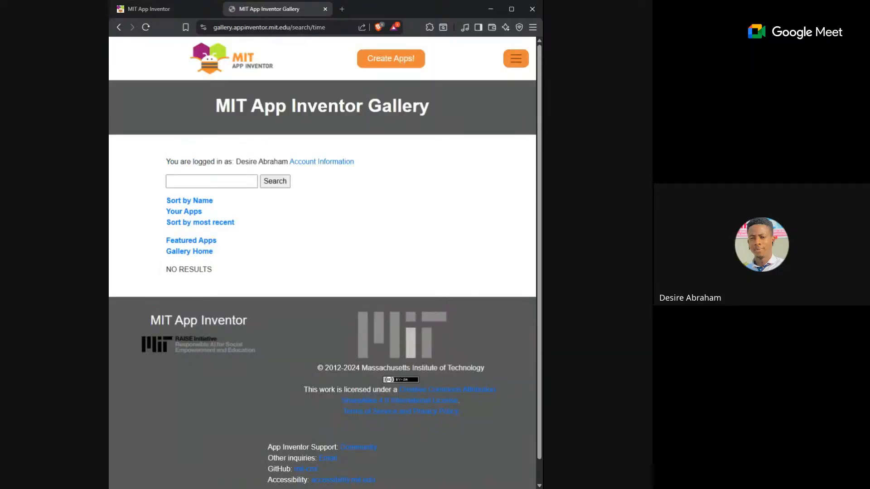
# - Return from the gallery to the projects list and start creating a new project
pyautogui.hotkey('alt', 'Tab')
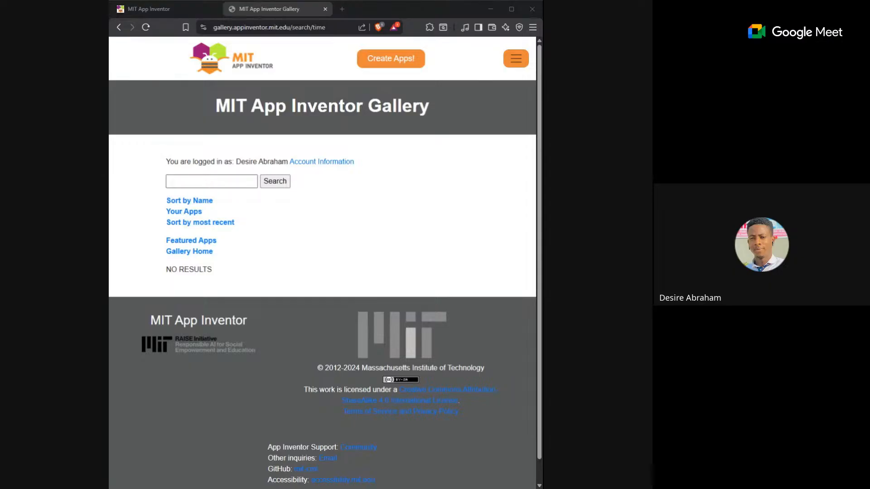
pyautogui.click(140, 10)
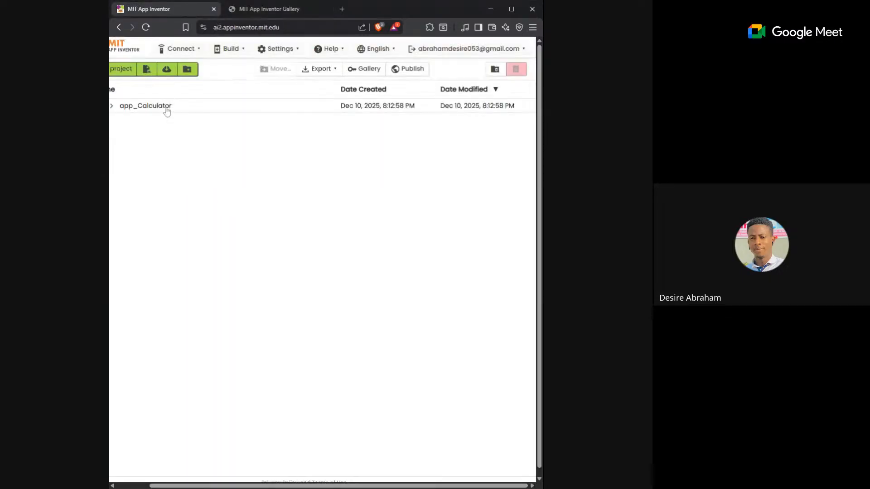
pyautogui.click(144, 68)
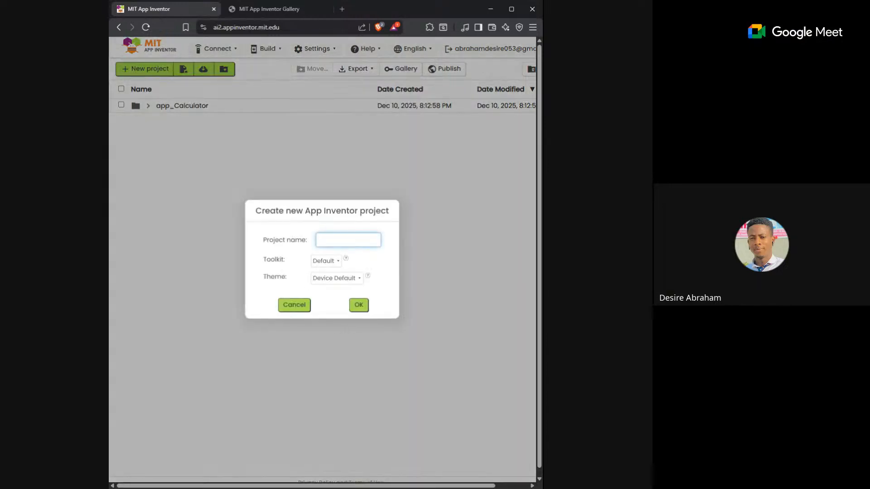
pyautogui.write('app ca')
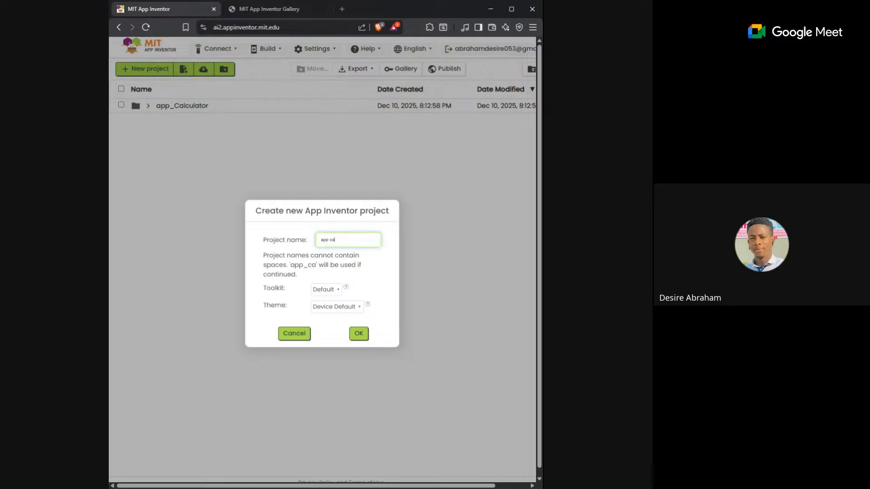
pyautogui.write('lcu')
pyautogui.press('BackSpace')
pyautogui.press('BackSpace')
pyautogui.press('BackSpace')
pyautogui.press('BackSpace')
pyautogui.press('BackSpace')
pyautogui.press('BackSpace')
pyautogui.press('BackSpace')
pyautogui.press('BackSpace')
pyautogui.press('BackSpace')
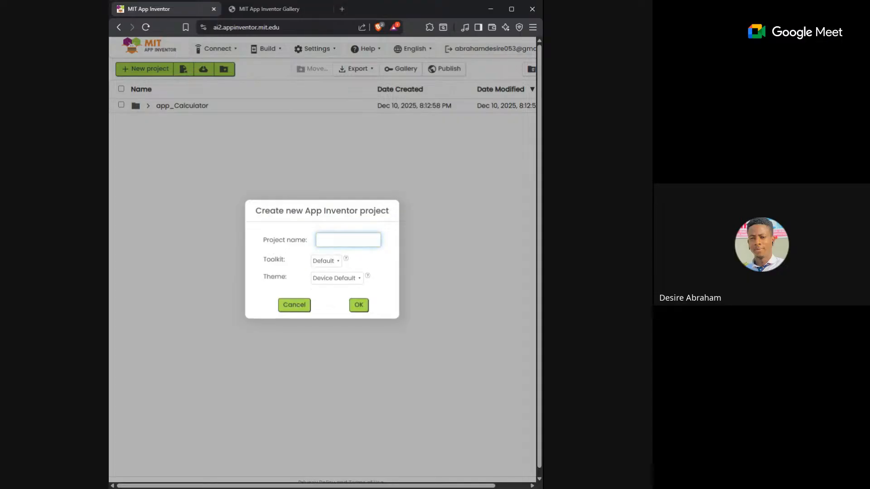
# - Name the new project "AI Calculator" and create it with the Default toolkit and Device Default theme
pyautogui.write('AI C')
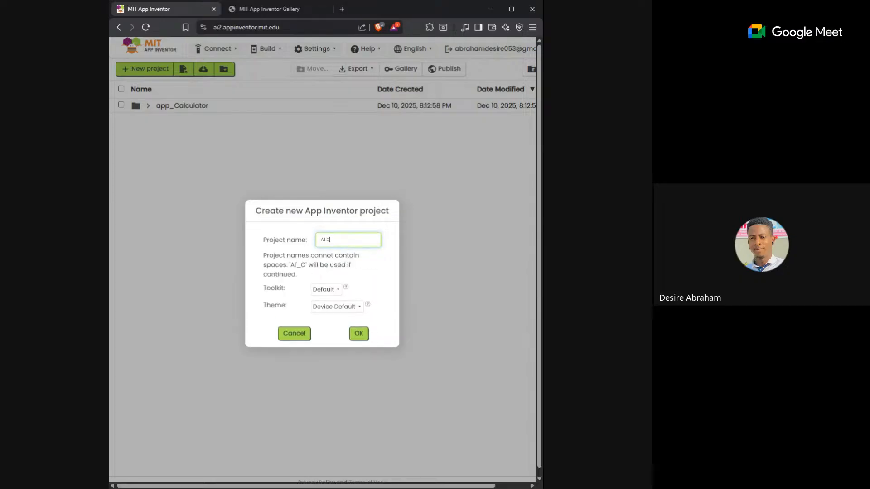
pyautogui.write('alculator')
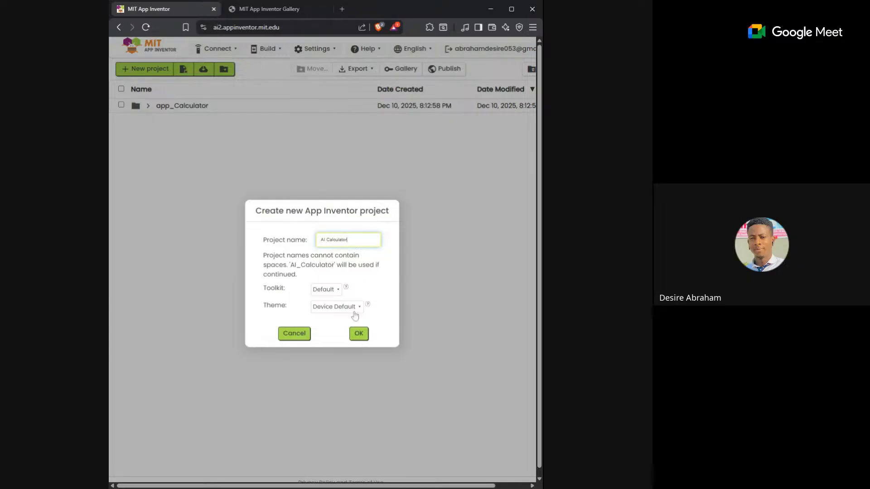
pyautogui.click(358, 335)
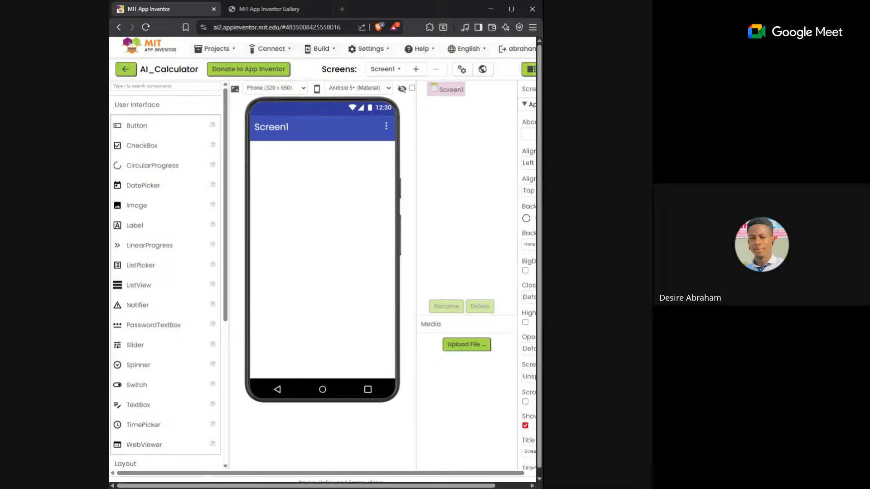
pyautogui.click(107, 304)
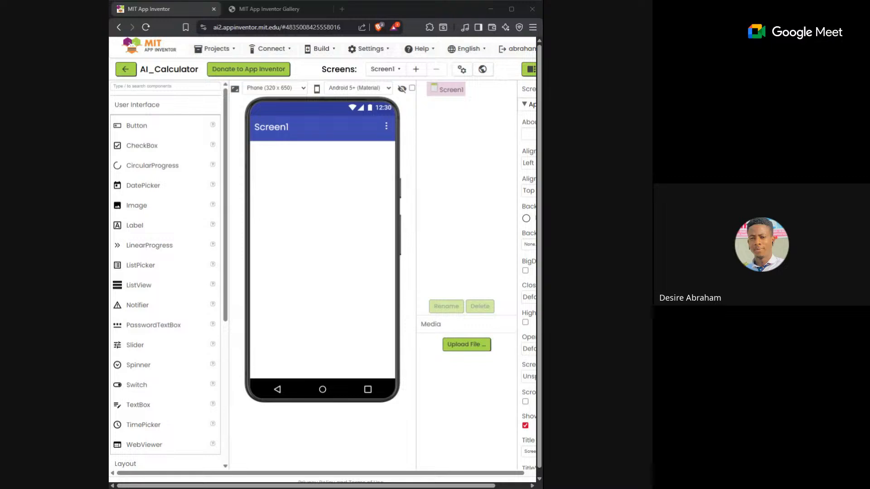
# - Add a Button component from the User Interface category to Screen1
pyautogui.click(130, 125)
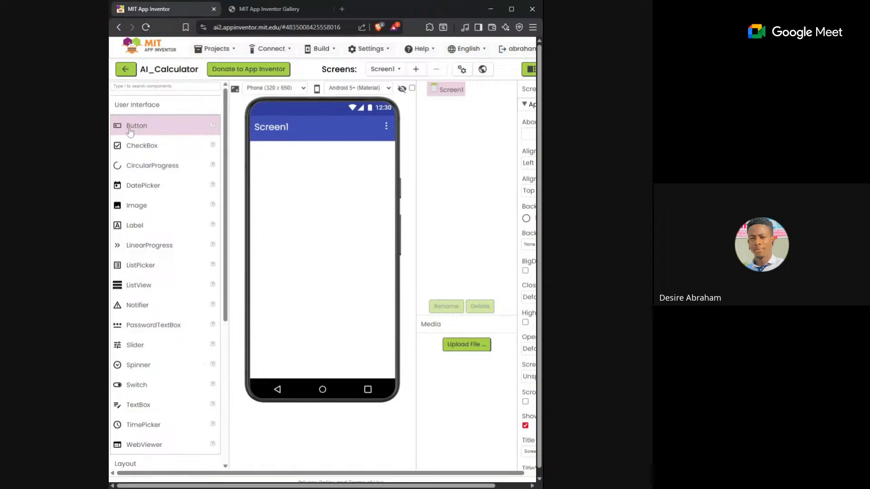
pyautogui.doubleClick(130, 129)
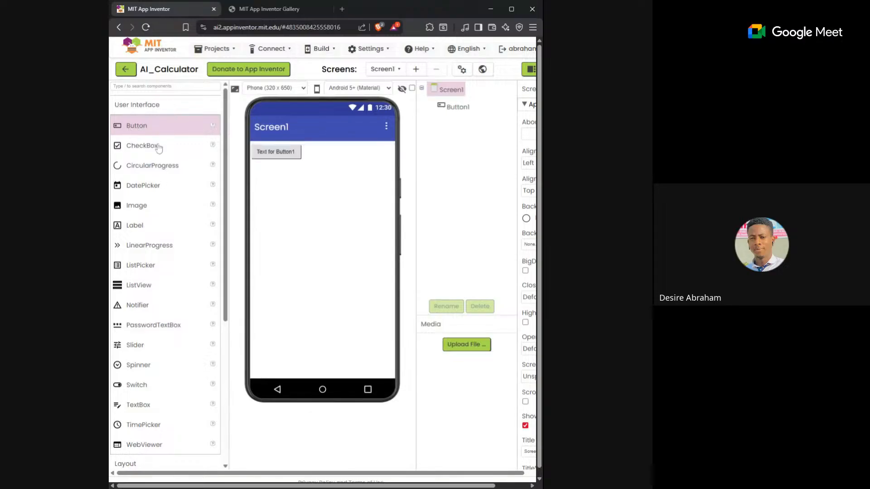
# - Add a second Button component to Screen1 and move the first button below it
pyautogui.scroll(-1, 140, 131)
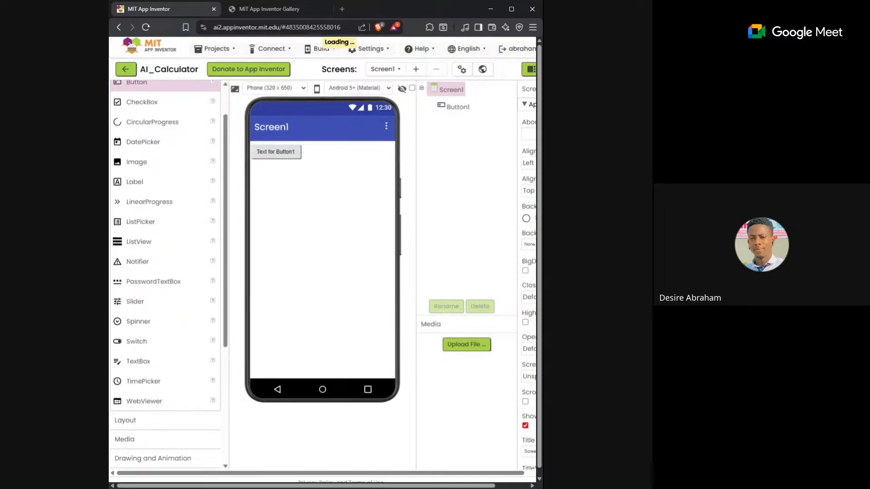
pyautogui.scroll(1, 148, 153)
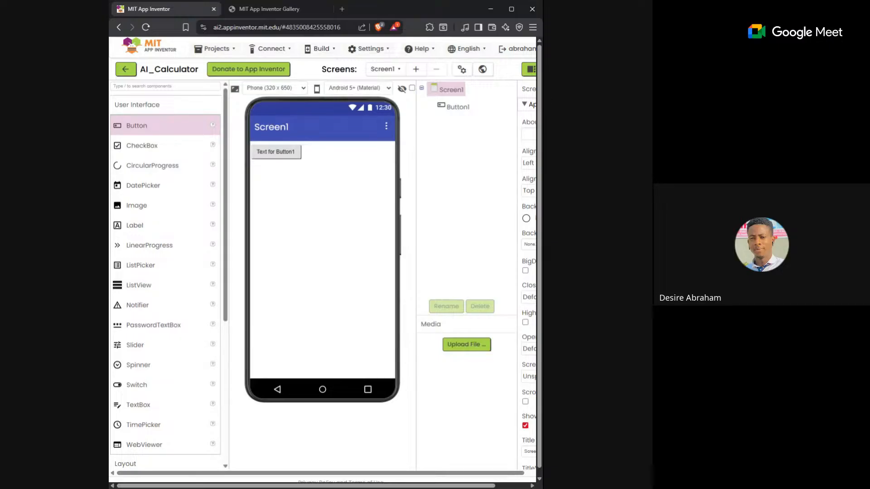
pyautogui.scroll(-1, 150, 202)
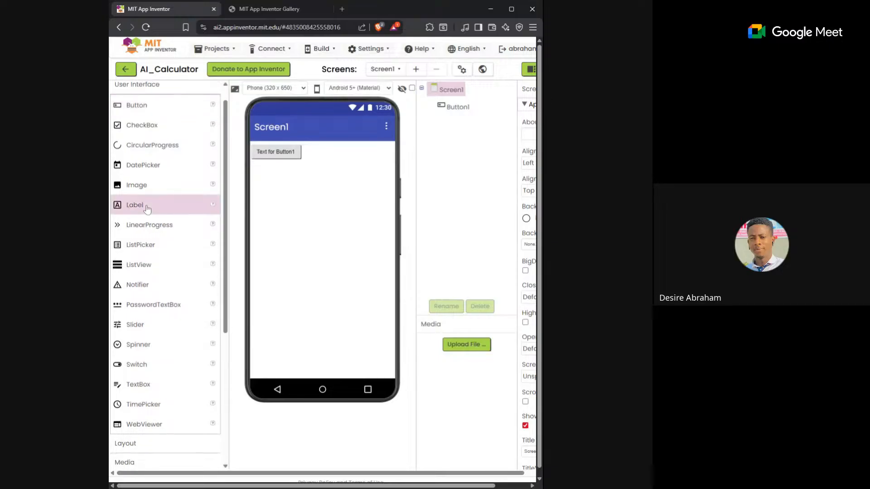
pyautogui.scroll(-4, 148, 207)
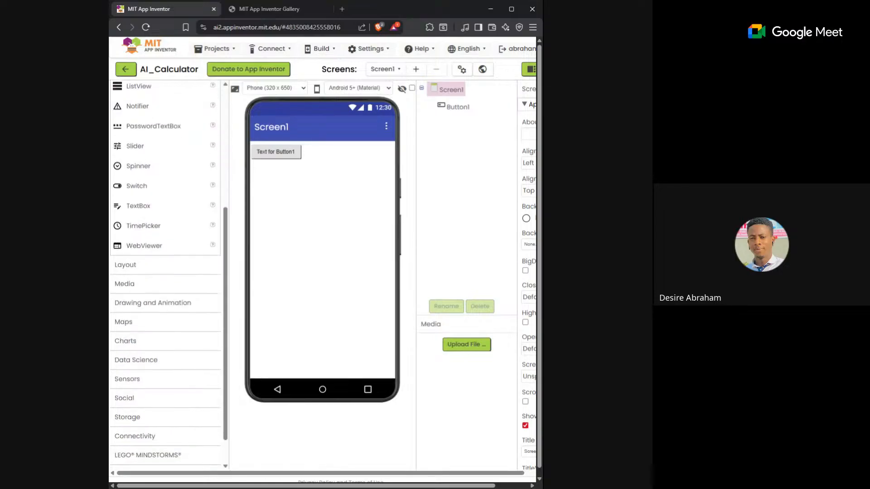
pyautogui.scroll(-2, 146, 267)
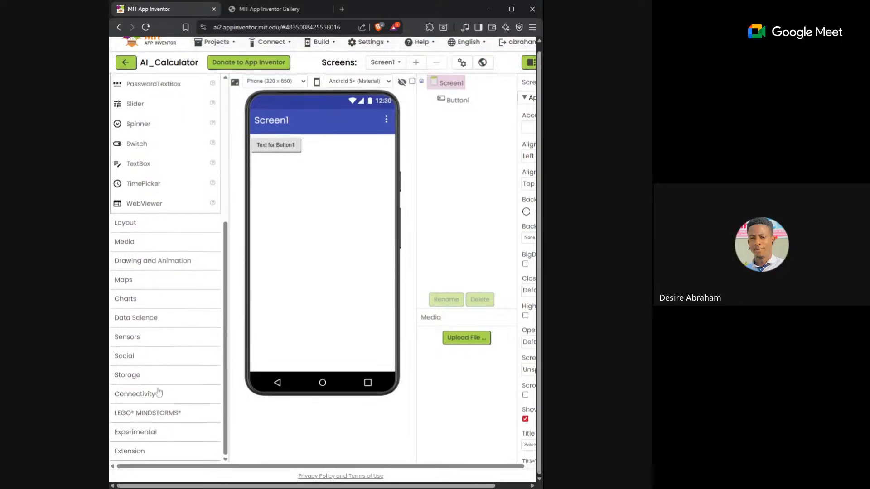
pyautogui.scroll(5, 166, 204)
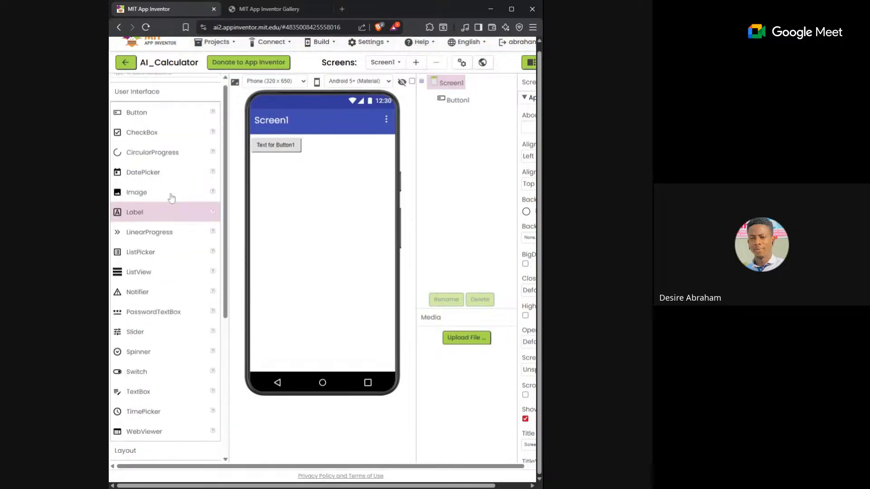
pyautogui.click(138, 121)
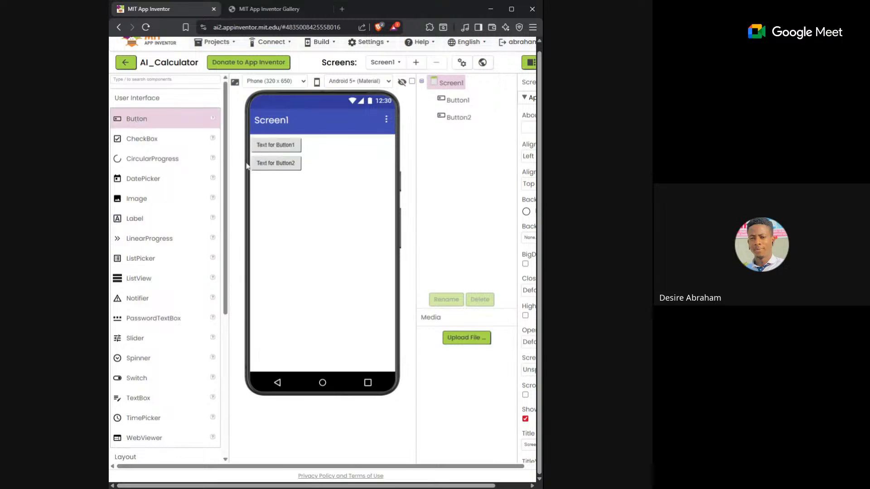
pyautogui.moveTo(273, 149); pyautogui.dragTo(352, 222)
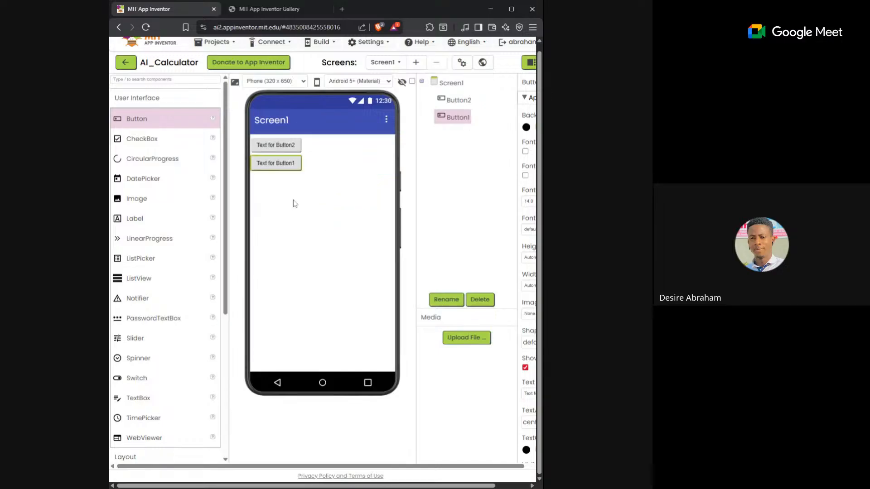
# - Open the rename dialog for Button1 and confirm it with the existing name
pyautogui.moveTo(272, 168); pyautogui.dragTo(299, 223)
pyautogui.click(267, 155)
pyautogui.click(268, 157)
pyautogui.click(447, 300)
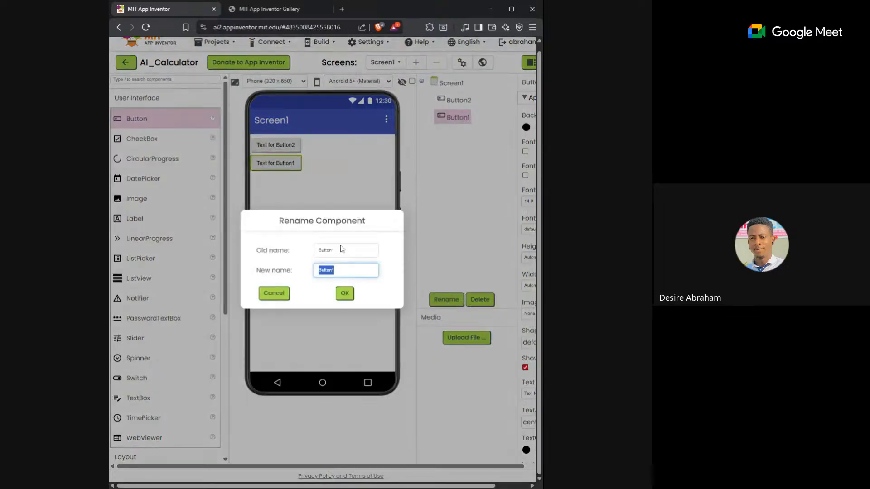
pyautogui.click(434, 249)
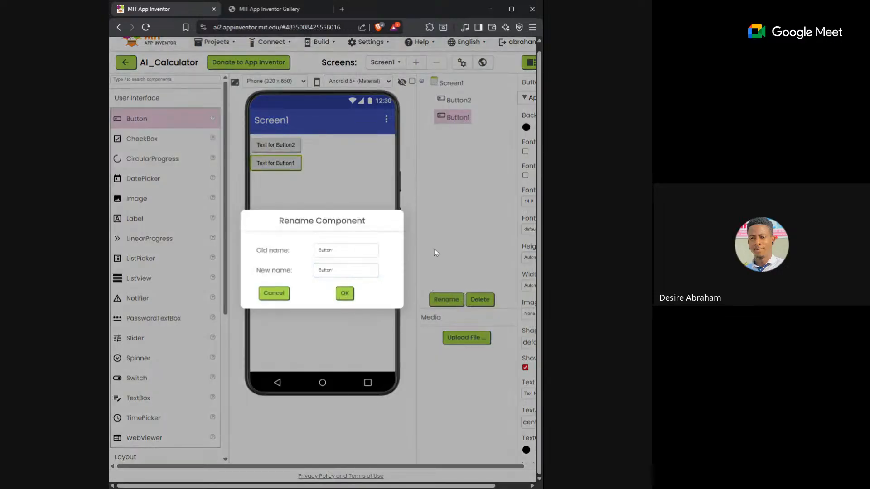
pyautogui.click(344, 294)
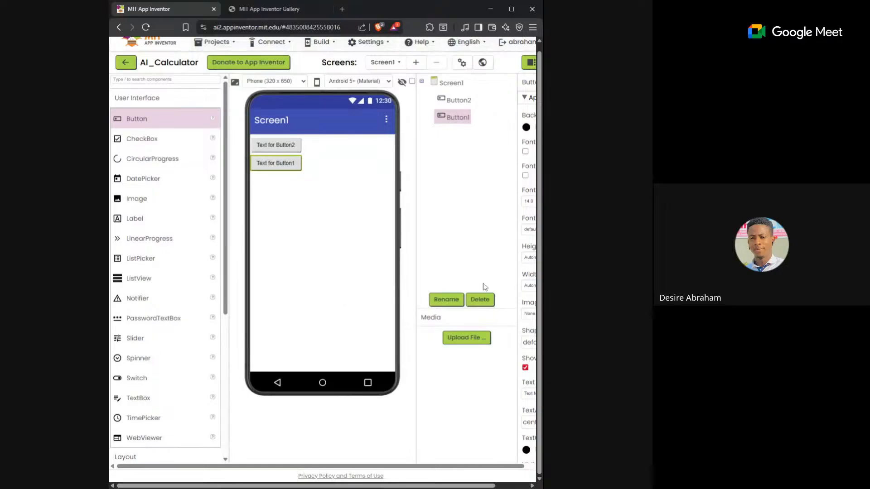
# - Delete Button1 from Screen1 and bring the Screen1 appearance properties into view
pyautogui.click(481, 300)
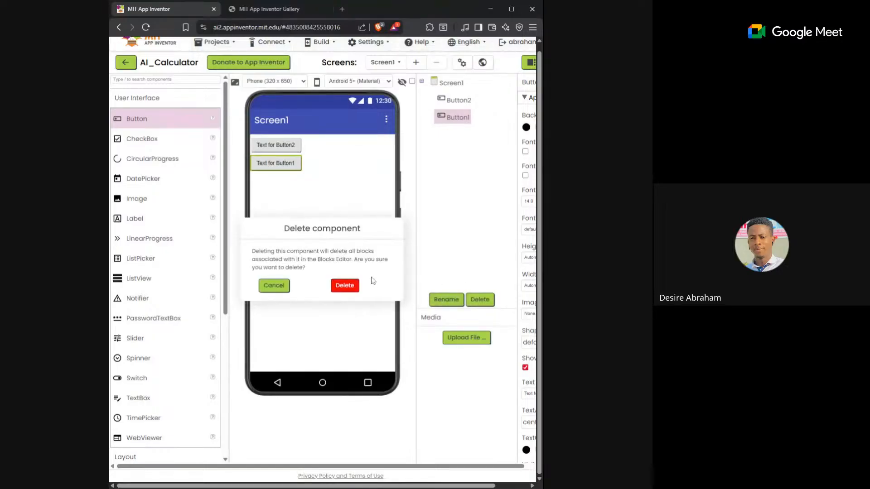
pyautogui.click(357, 286)
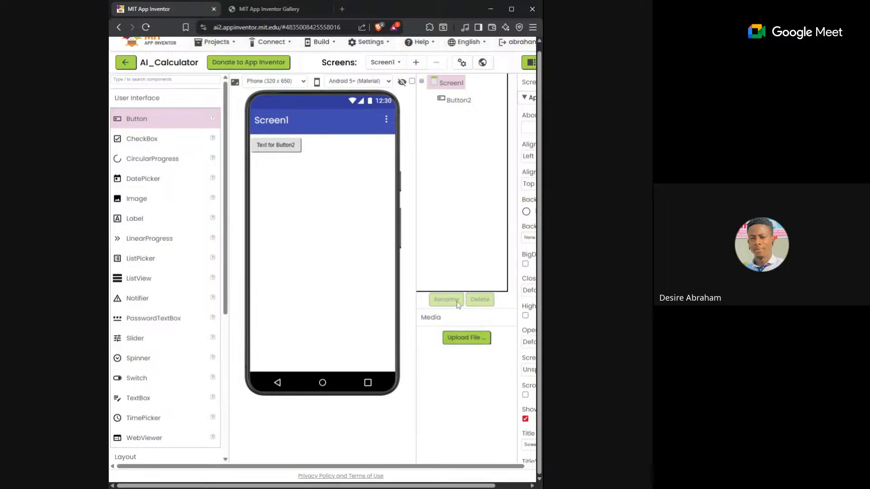
pyautogui.hscroll(3, 458, 305)
pyautogui.hscroll(2, 458, 305)
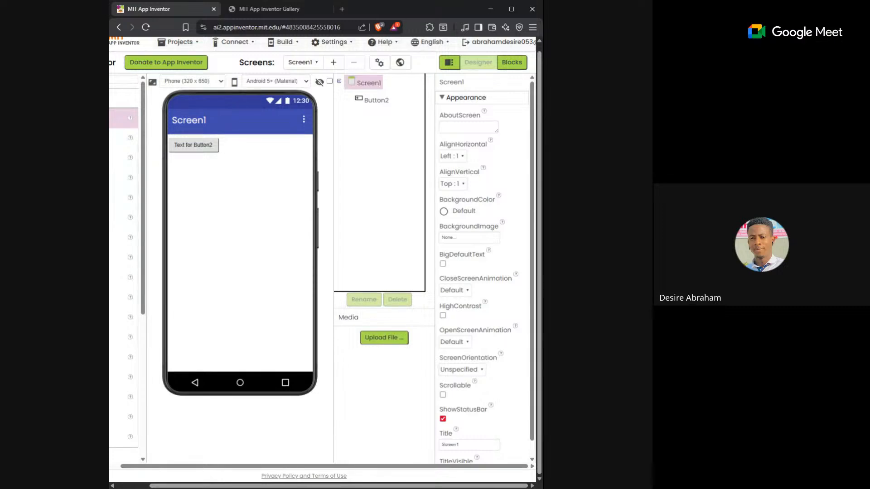
pyautogui.scroll(-1, 484, 269)
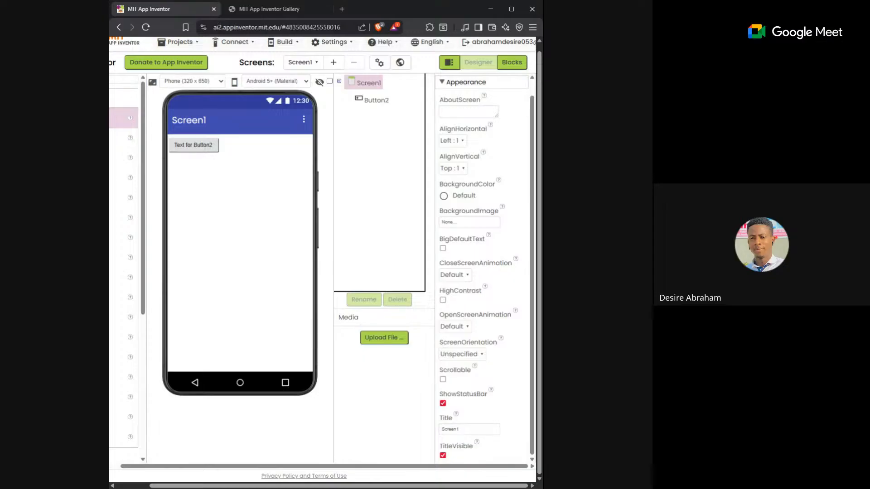
# - Switch to the Magic8Ball project and collapse the Drawing and Animation category of the component palette
pyautogui.hotkey('alt', 'Tab')
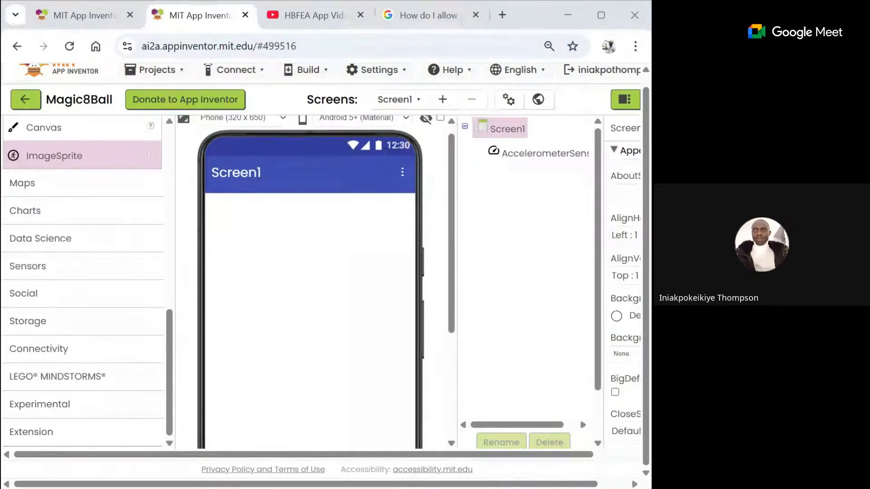
pyautogui.hotkey('alt', 'Tab')
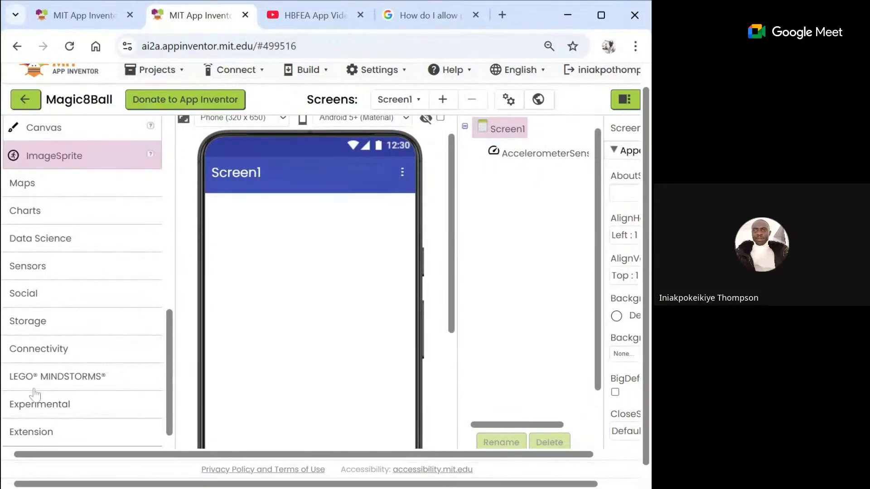
pyautogui.scroll(5, 34, 394)
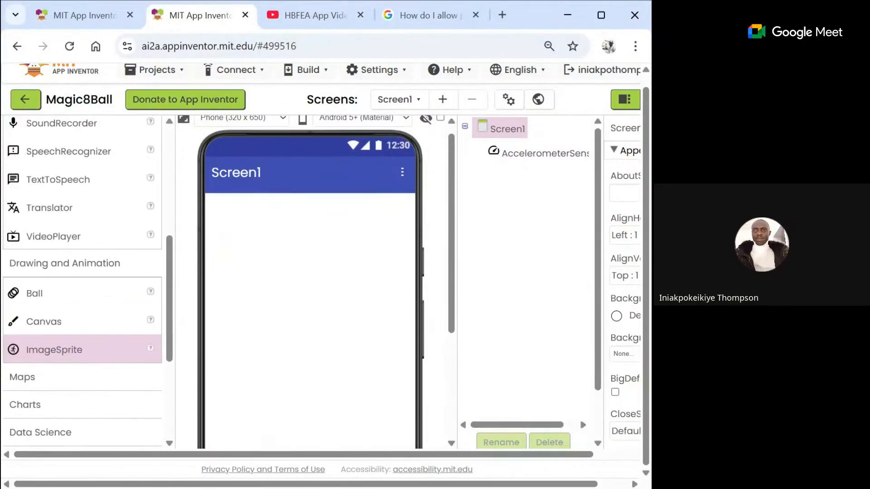
pyautogui.scroll(1, 39, 324)
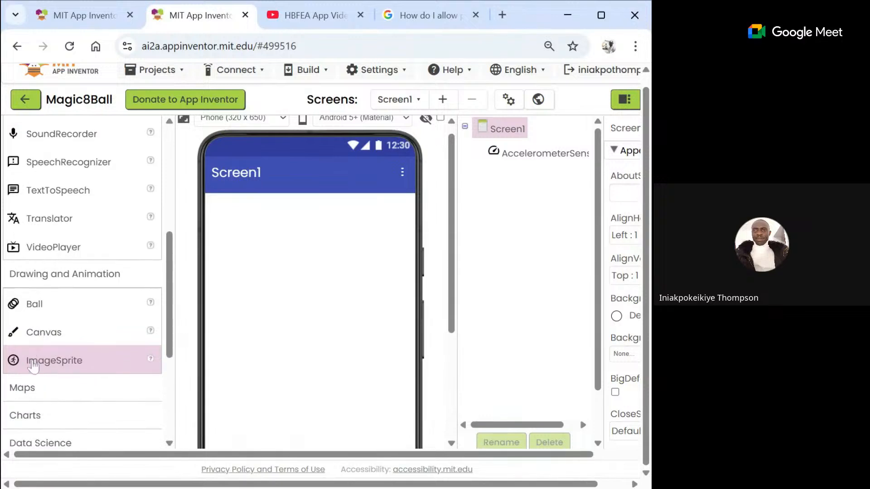
pyautogui.scroll(3, 89, 237)
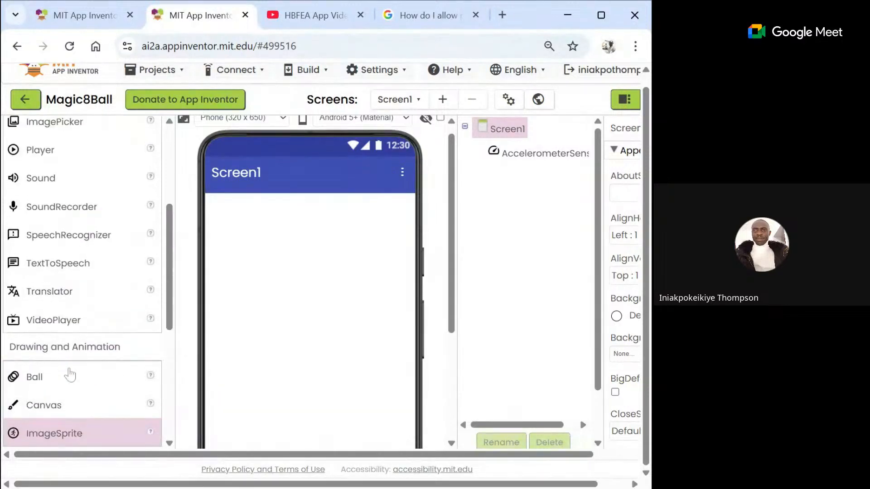
pyautogui.click(113, 347)
pyautogui.scroll(6, 95, 317)
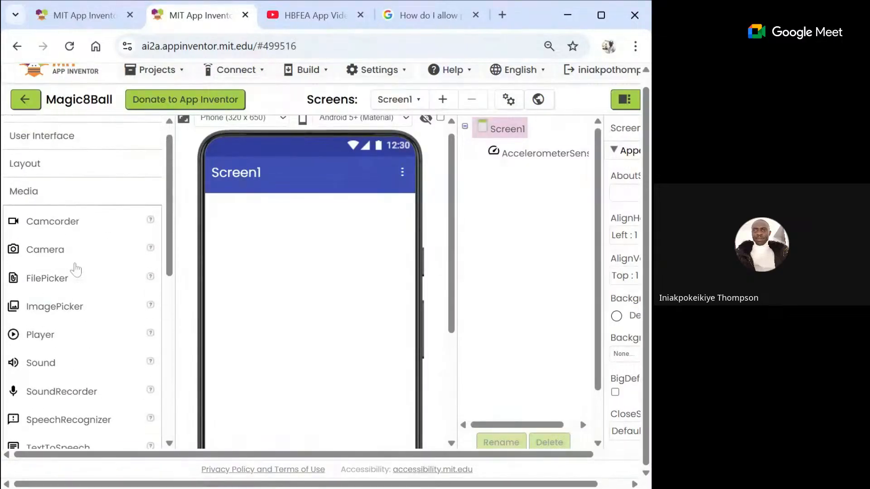
# - Add an ImagePicker component from the Media category to Screen1
pyautogui.click(43, 341)
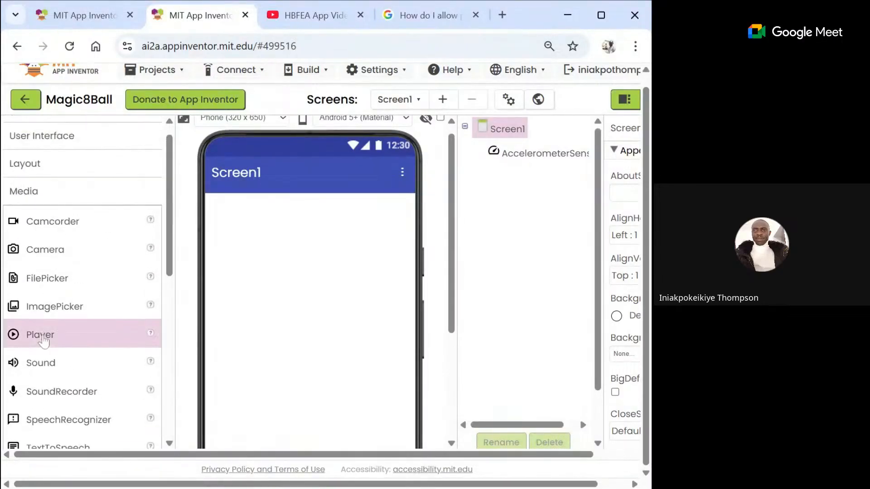
pyautogui.scroll(-3, 68, 326)
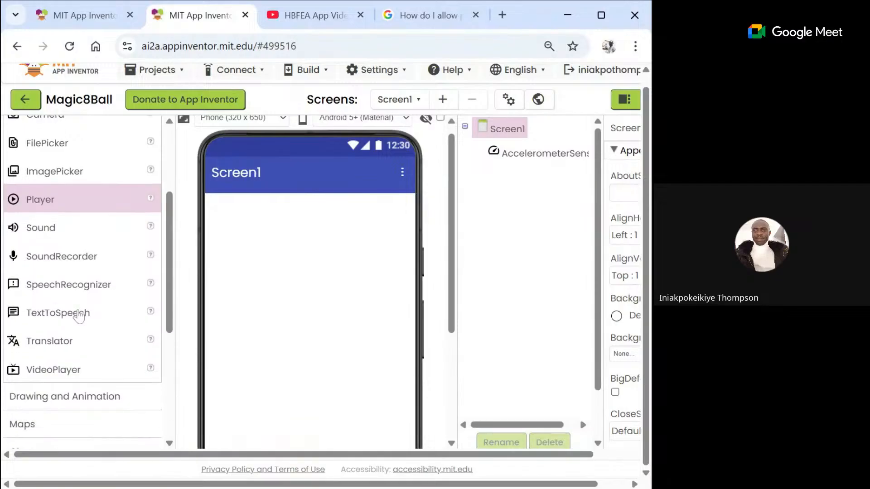
pyautogui.scroll(3, 79, 315)
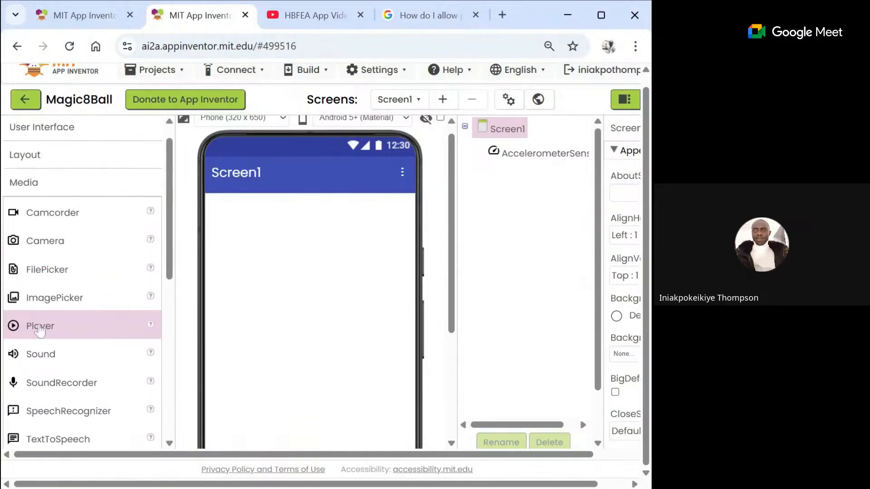
pyautogui.moveTo(48, 304); pyautogui.dragTo(321, 295)
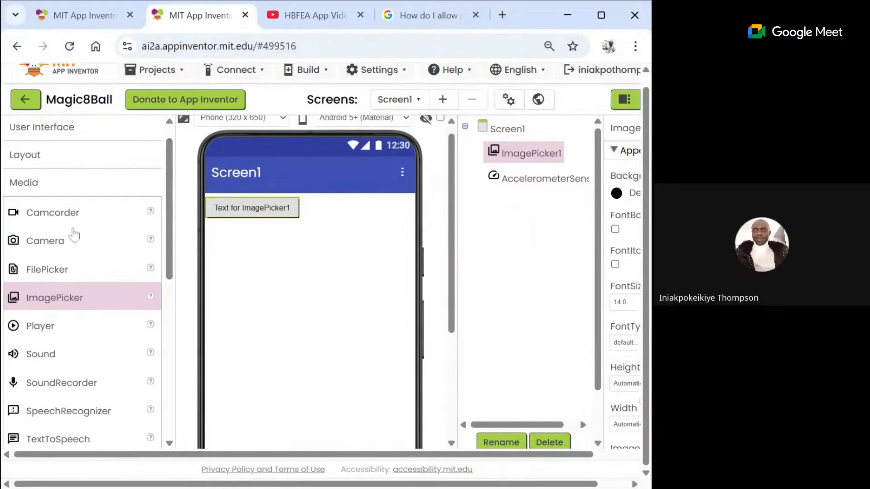
# - Add an Image component from the User Interface category to Screen1, below the ImagePicker
pyautogui.click(52, 191)
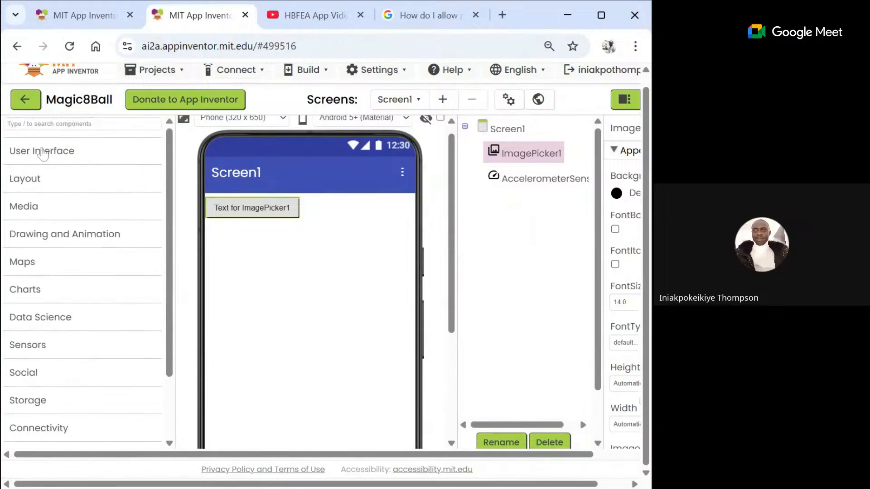
pyautogui.click(40, 154)
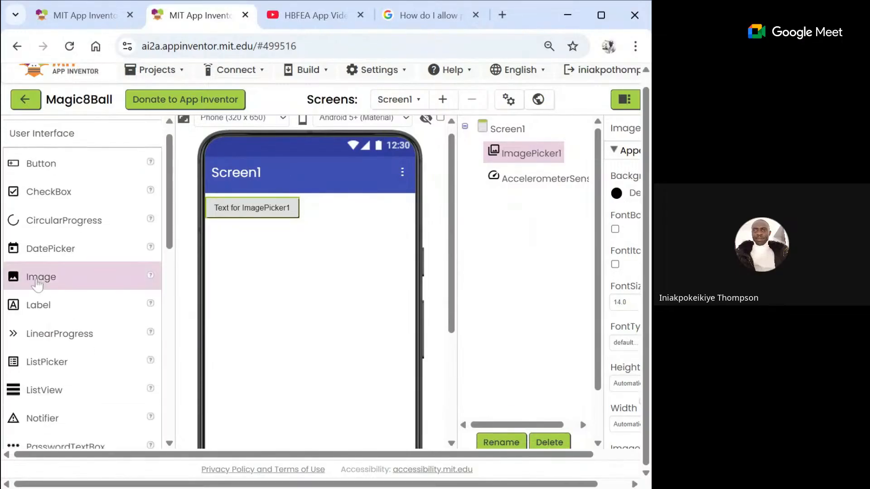
pyautogui.moveTo(39, 278); pyautogui.dragTo(281, 230)
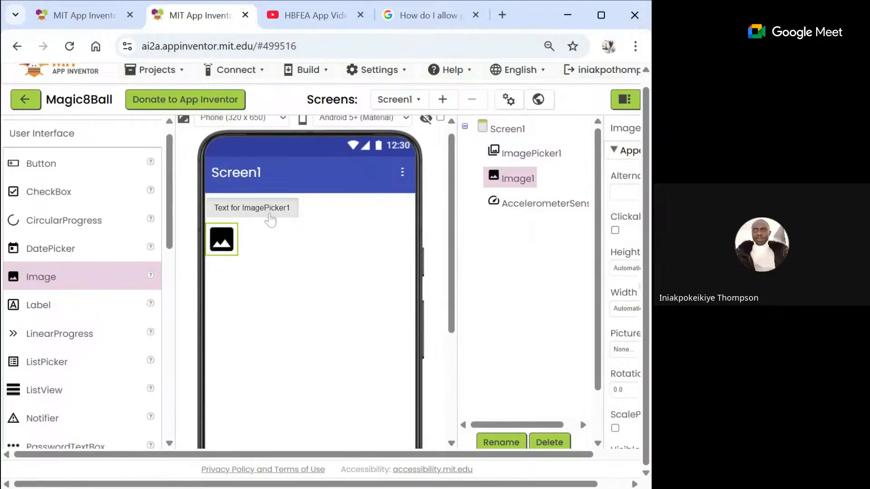
# - Delete the ImagePicker component from Screen1
pyautogui.click(270, 217)
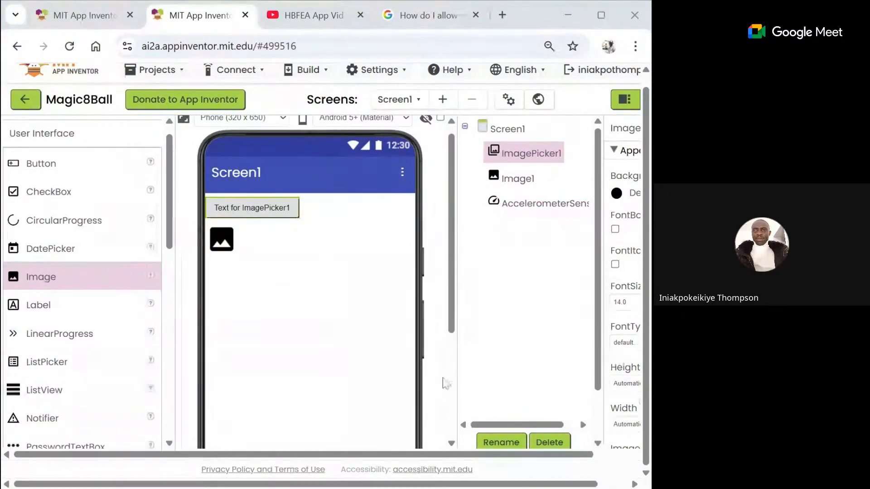
pyautogui.click(543, 445)
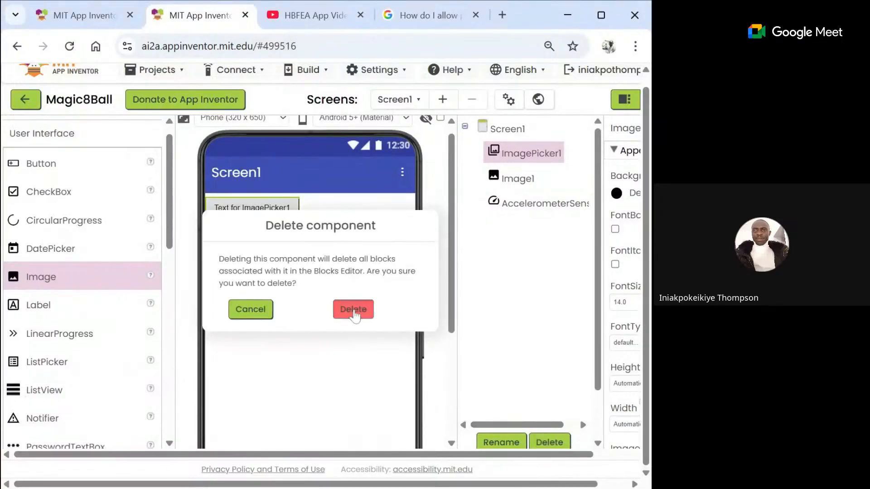
pyautogui.click(353, 308)
# - Select the Image component and maximize the browser window to show its appearance properties
pyautogui.click(224, 217)
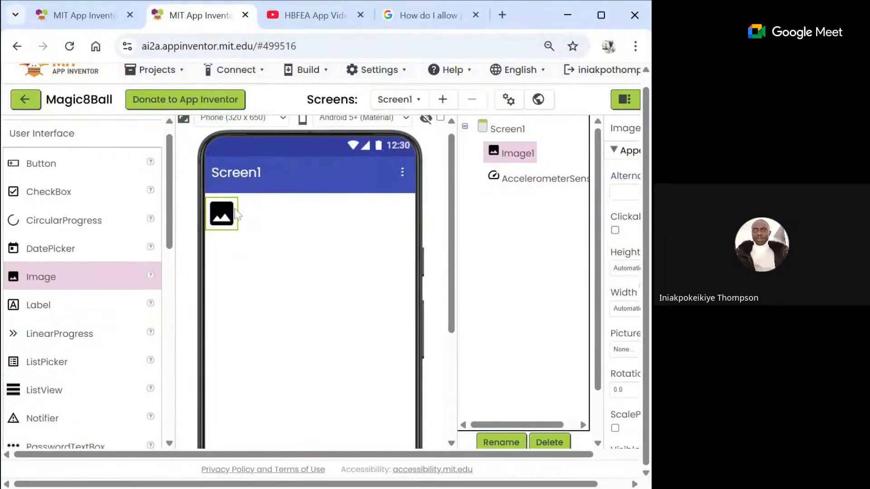
pyautogui.click(599, 18)
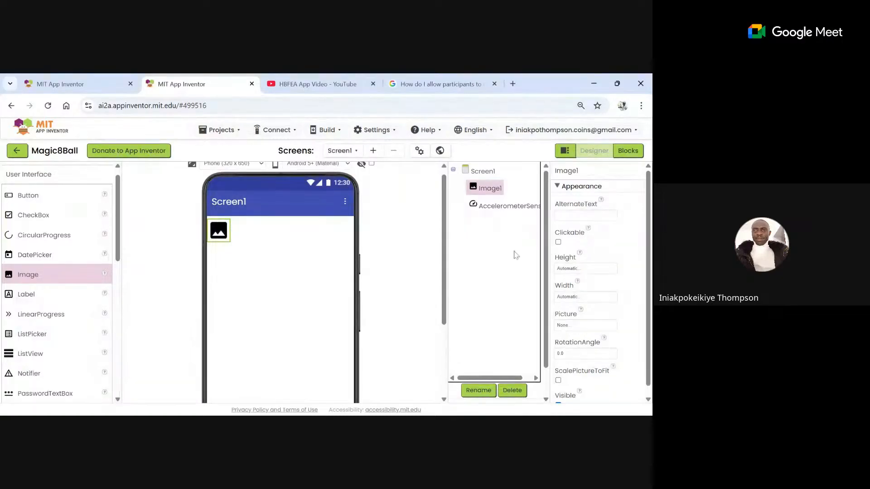
pyautogui.scroll(-1, 624, 281)
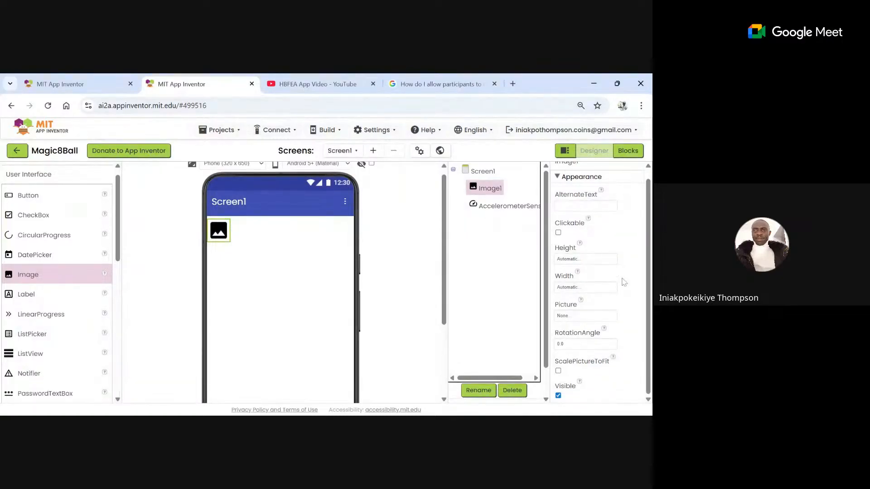
pyautogui.scroll(1, 624, 282)
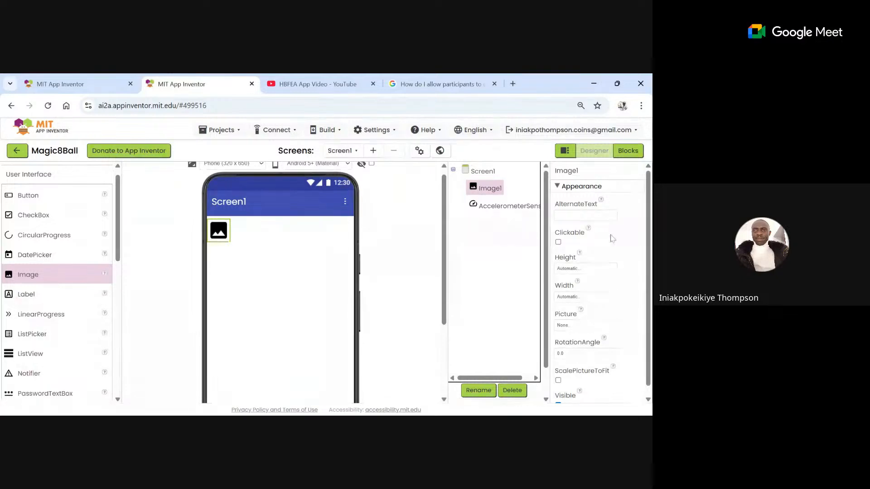
# - Upload image_of_8_ball.png through the Image component's Picture property and confirm the picture chooser
pyautogui.click(576, 326)
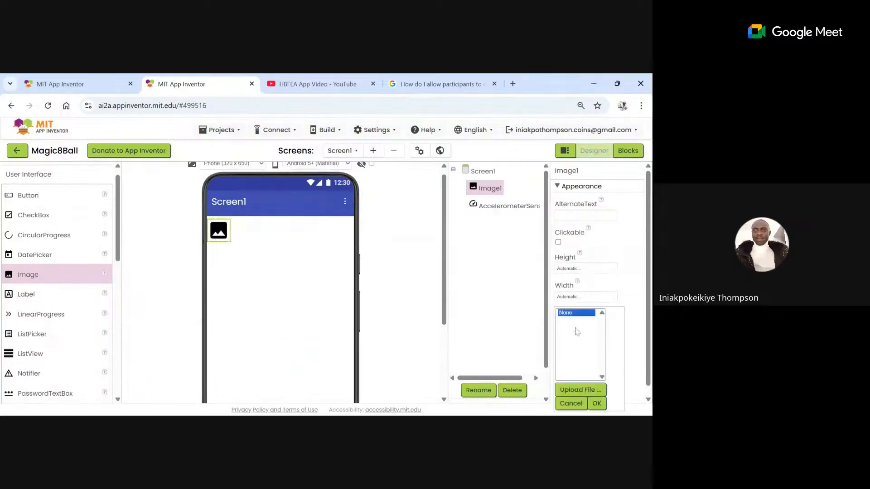
pyautogui.click(580, 390)
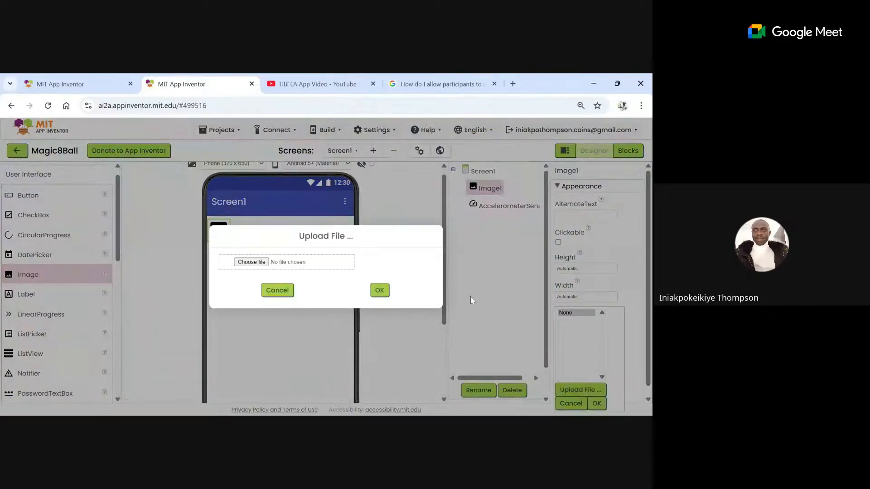
pyautogui.click(249, 264)
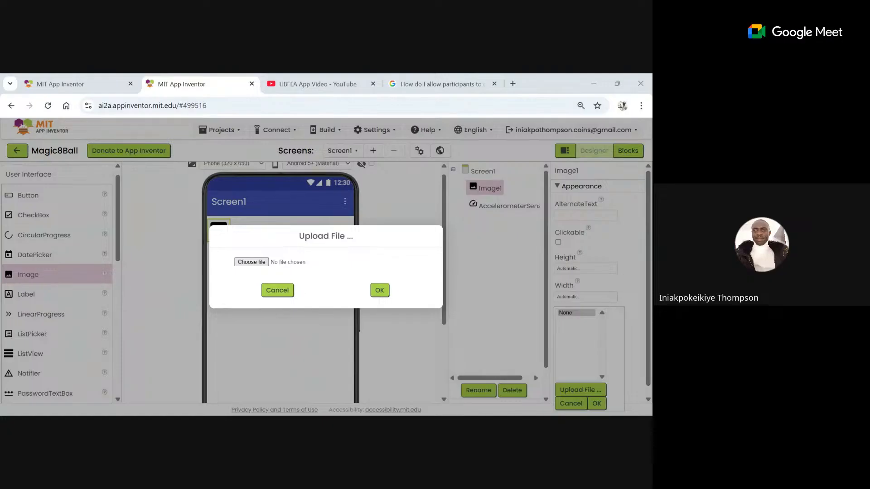
pyautogui.press('Return')
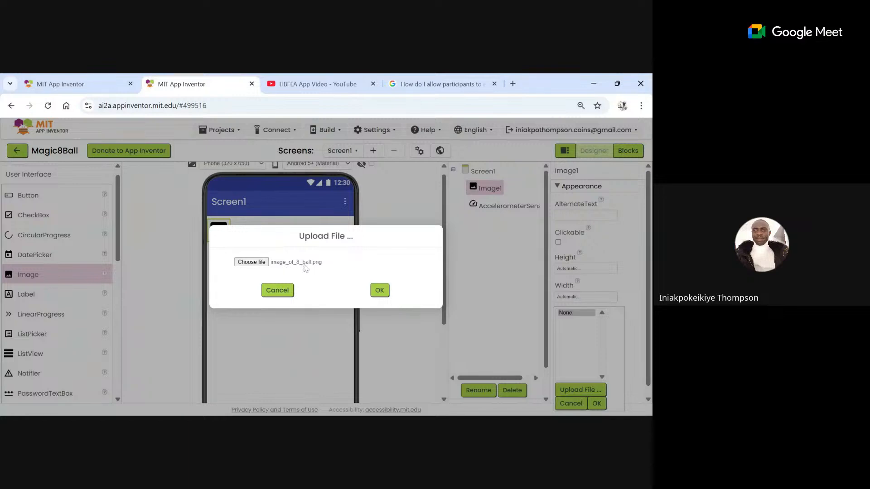
pyautogui.click(380, 290)
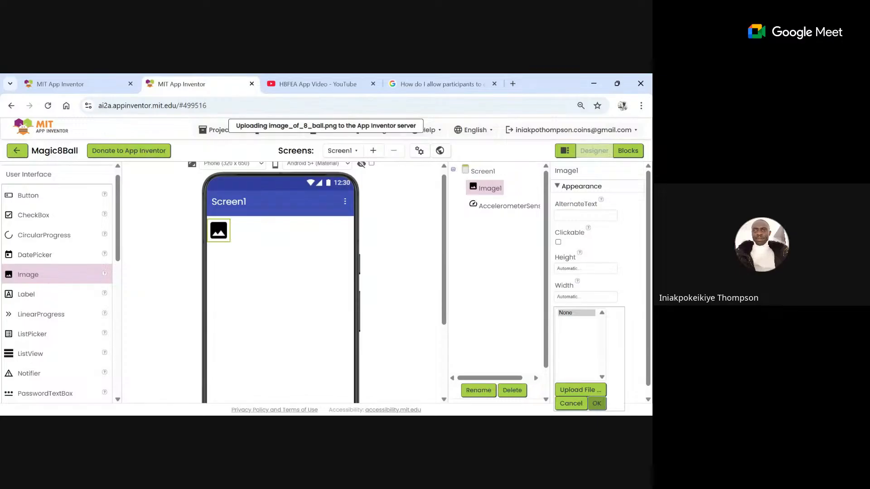
pyautogui.click(596, 404)
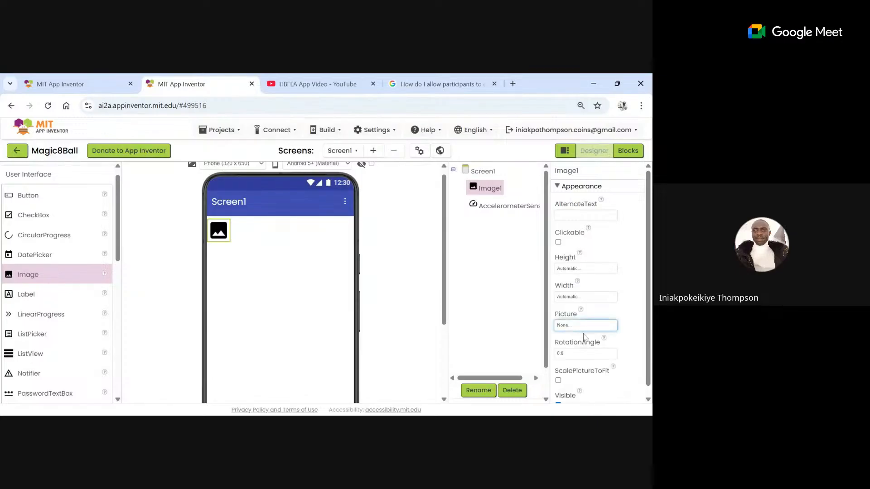
# - Reselect the Image component on Screen1 and check its Picture property
pyautogui.click(257, 257)
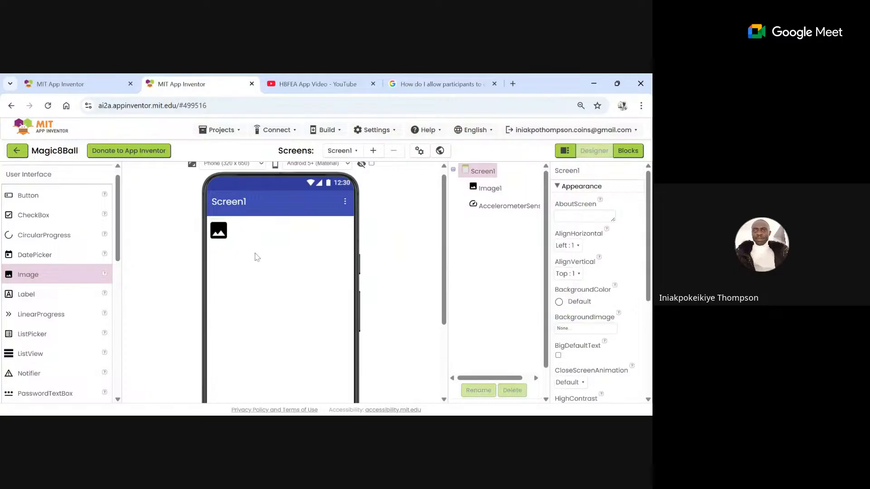
pyautogui.click(222, 234)
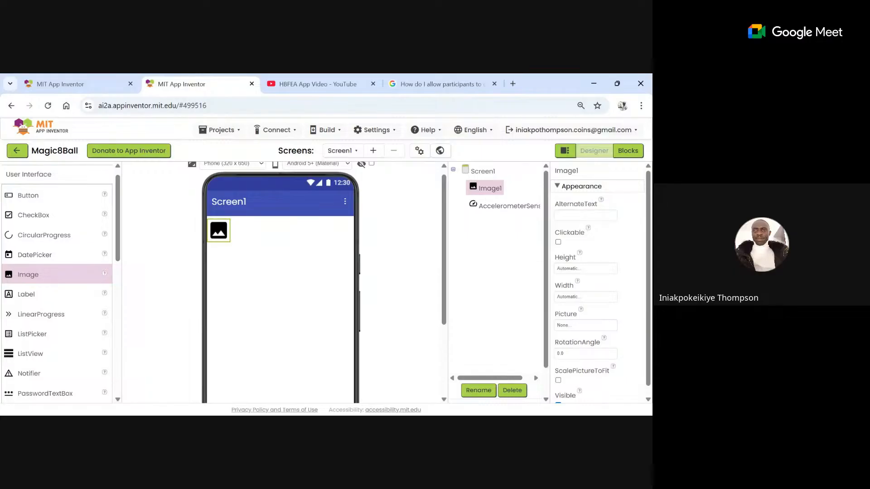
pyautogui.scroll(-1, 623, 275)
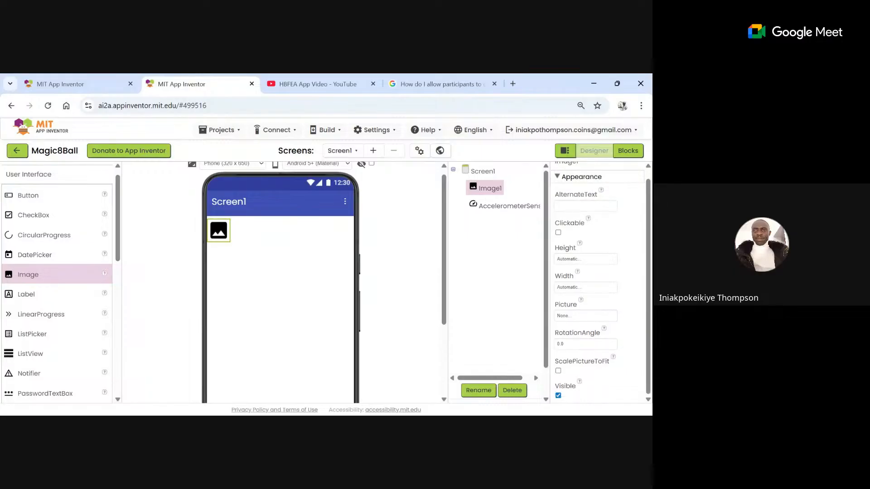
# - Try to upload image_of_8_ball.png through the Picture property of the Image component
pyautogui.click(574, 317)
pyautogui.click(576, 392)
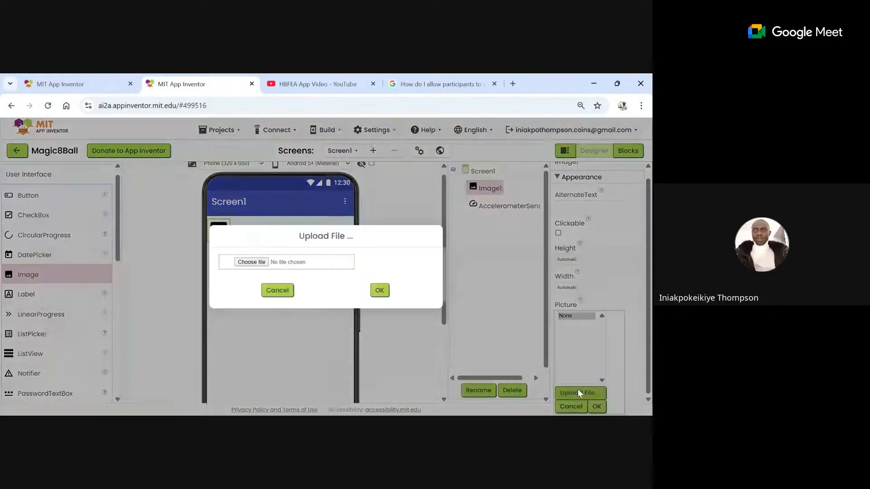
pyautogui.click(250, 262)
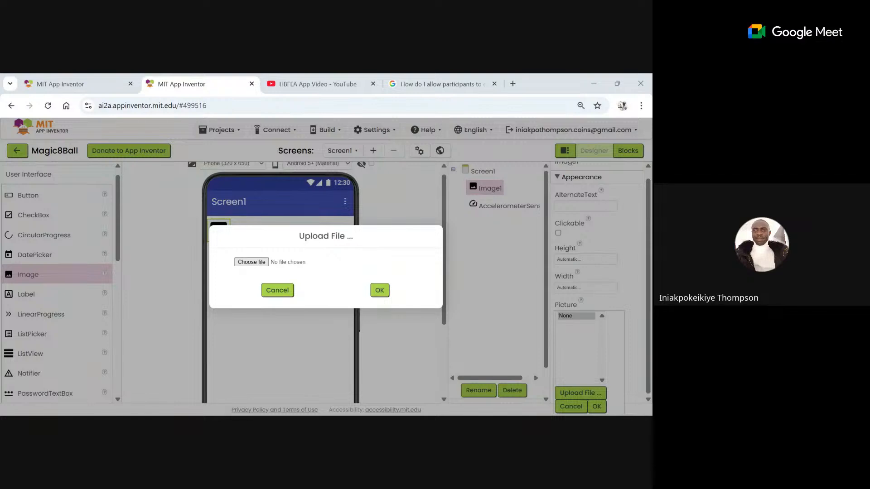
pyautogui.press('Return')
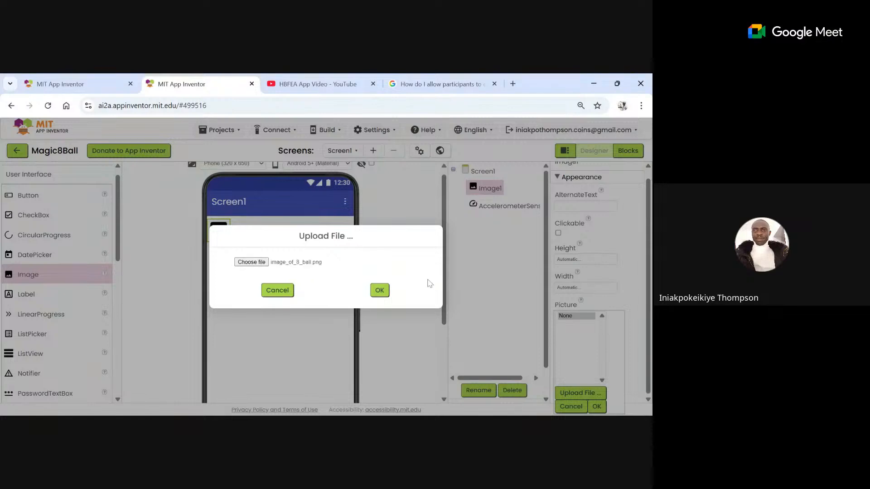
pyautogui.click(379, 291)
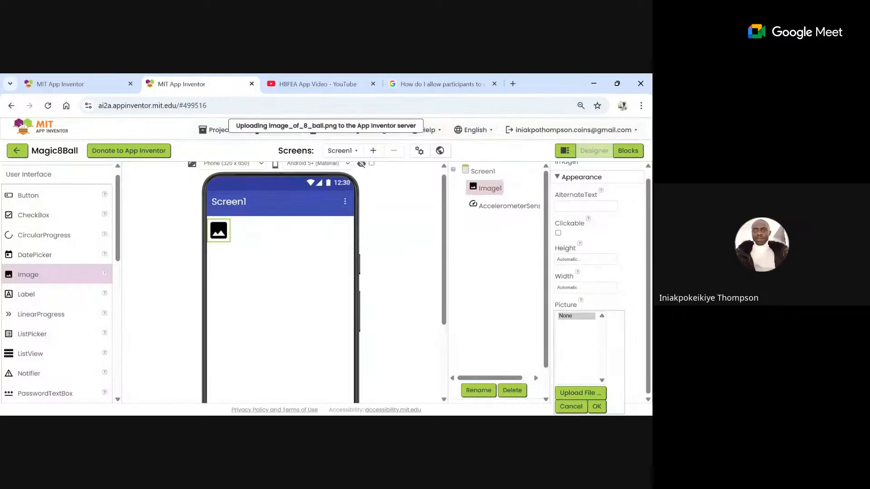
# - Set both the height and the width of the Image component to Fill parent
pyautogui.click(589, 259)
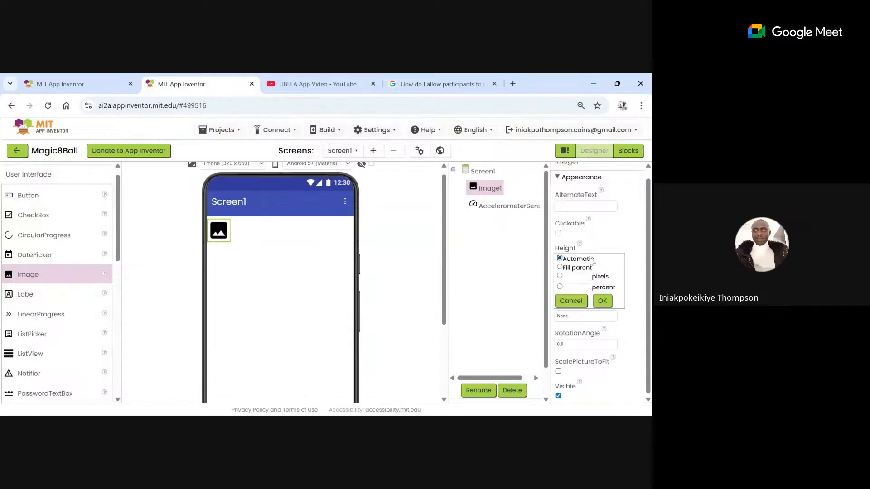
pyautogui.click(559, 267)
pyautogui.click(603, 302)
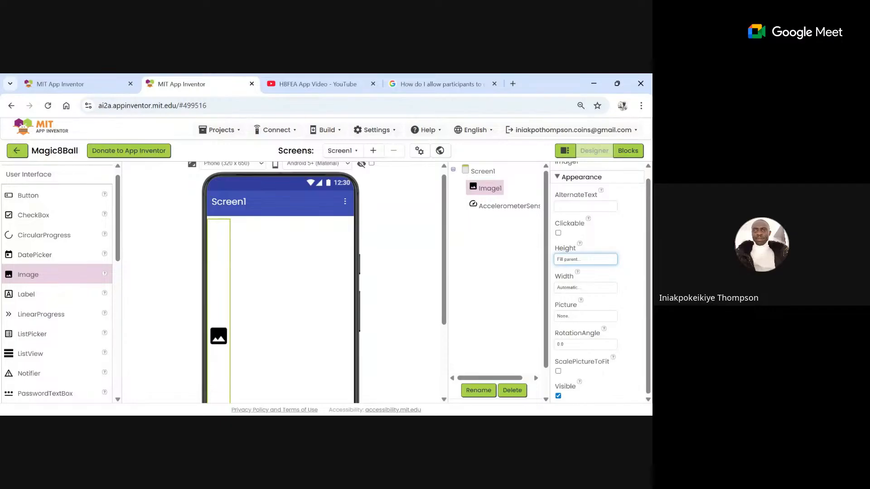
pyautogui.click(569, 317)
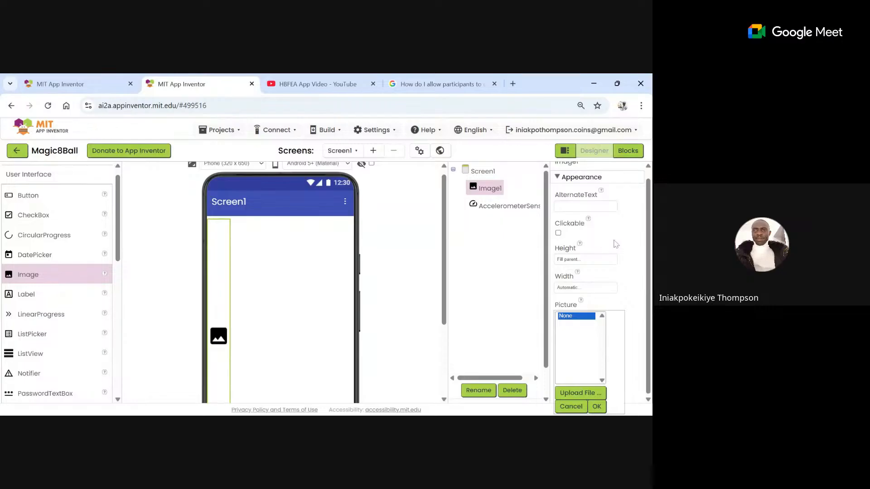
pyautogui.click(597, 286)
pyautogui.click(583, 290)
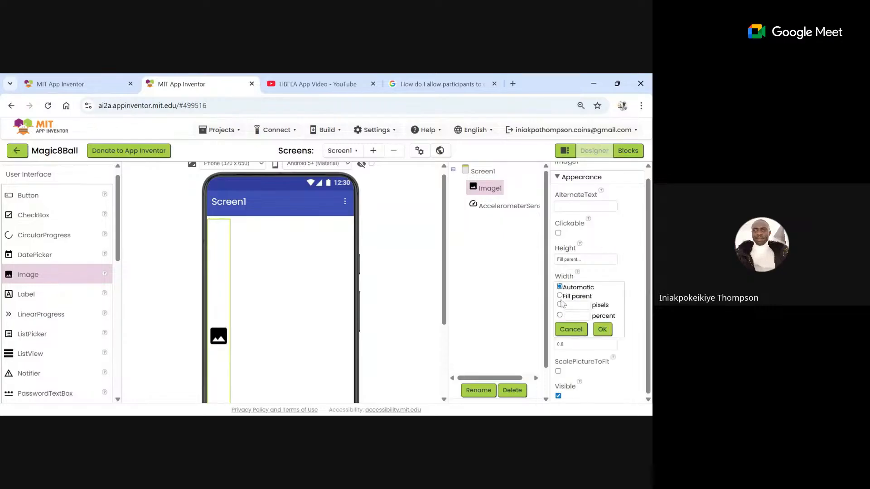
pyautogui.click(560, 296)
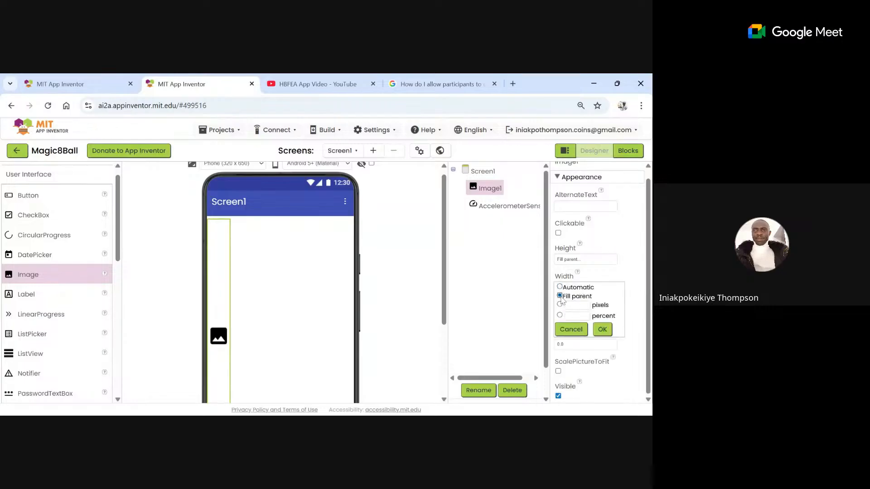
pyautogui.click(603, 330)
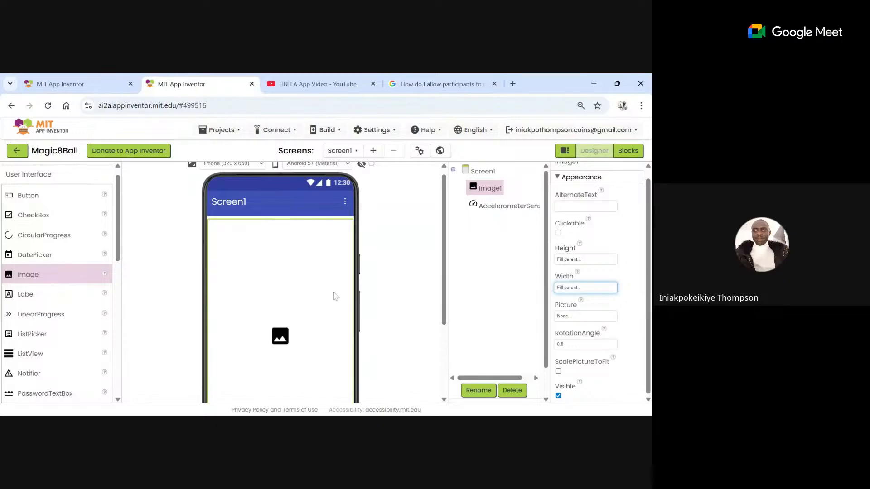
# - Try again to upload image_of_8_ball.png as the Image component's picture, then reselect the component on Screen1
pyautogui.scroll(-3, 326, 309)
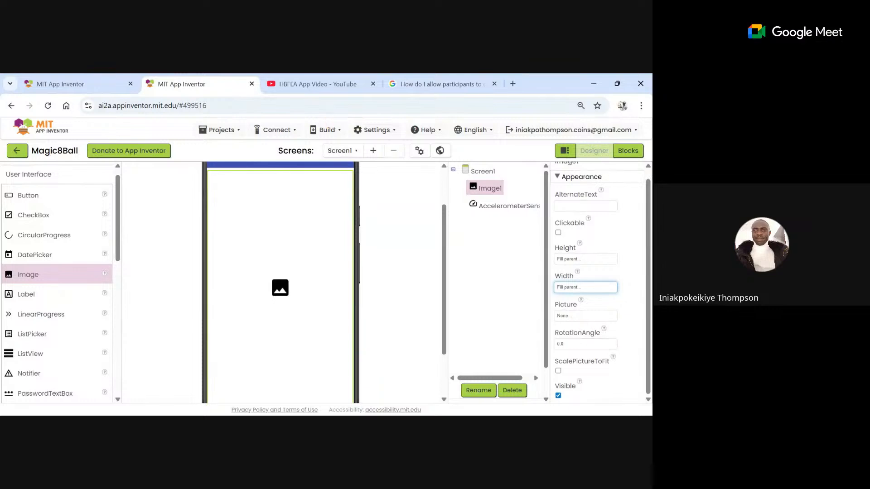
pyautogui.click(580, 317)
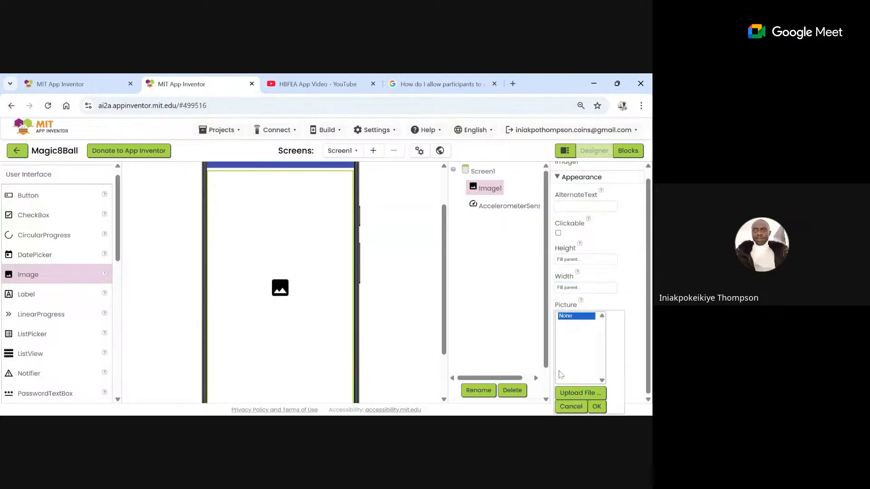
pyautogui.click(576, 394)
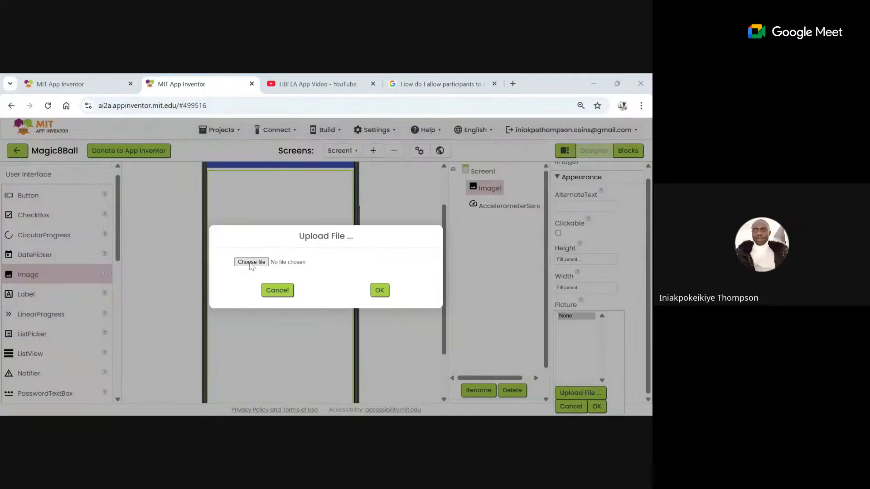
pyautogui.click(250, 262)
pyautogui.click(496, 378)
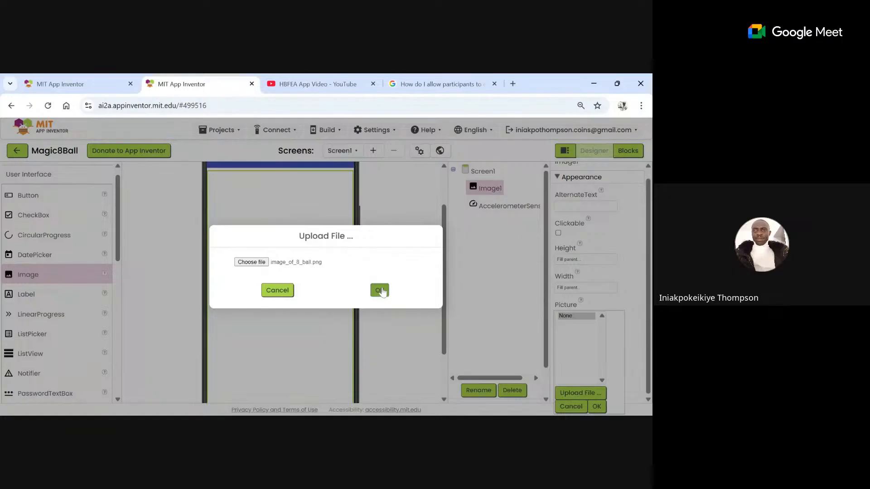
pyautogui.click(380, 291)
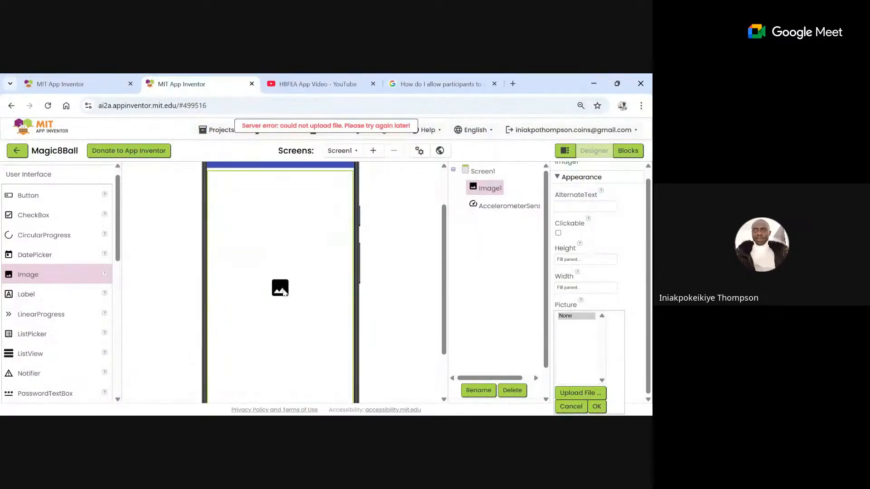
pyautogui.click(275, 291)
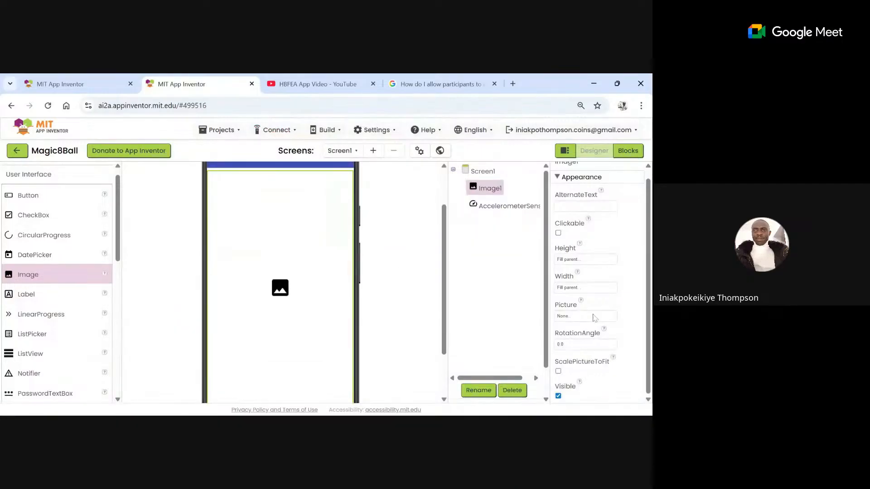
pyautogui.click(578, 317)
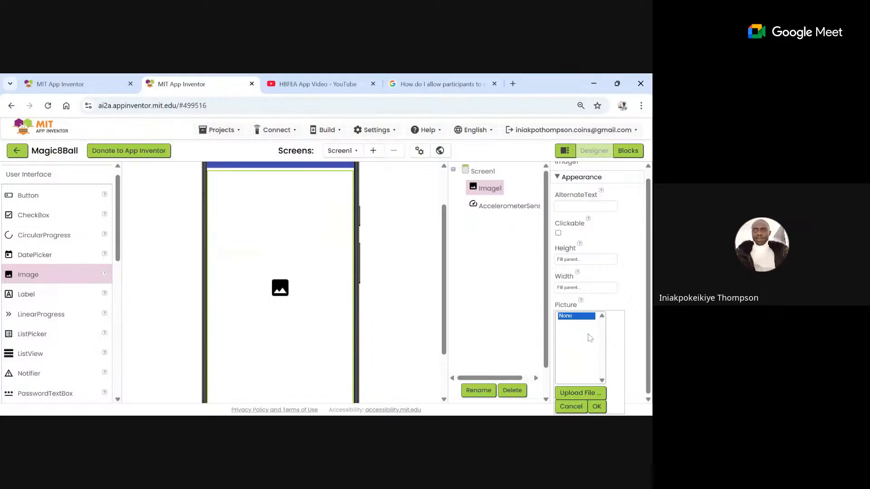
pyautogui.click(585, 395)
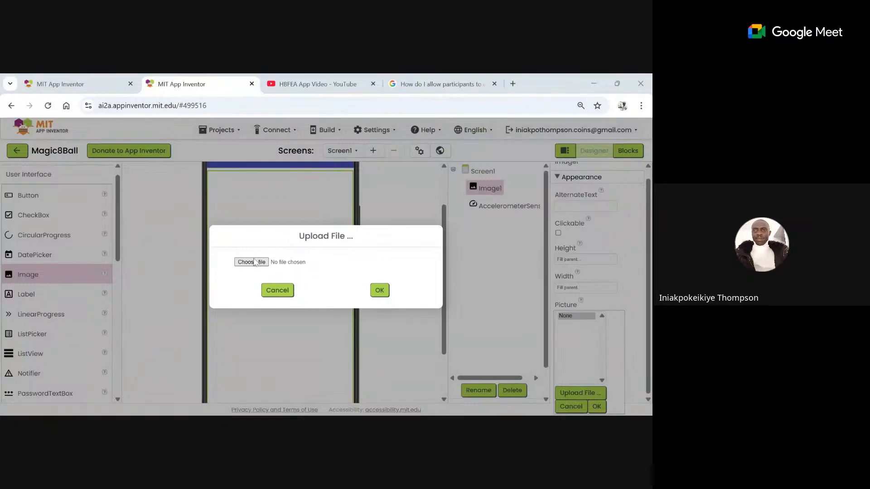
pyautogui.click(256, 263)
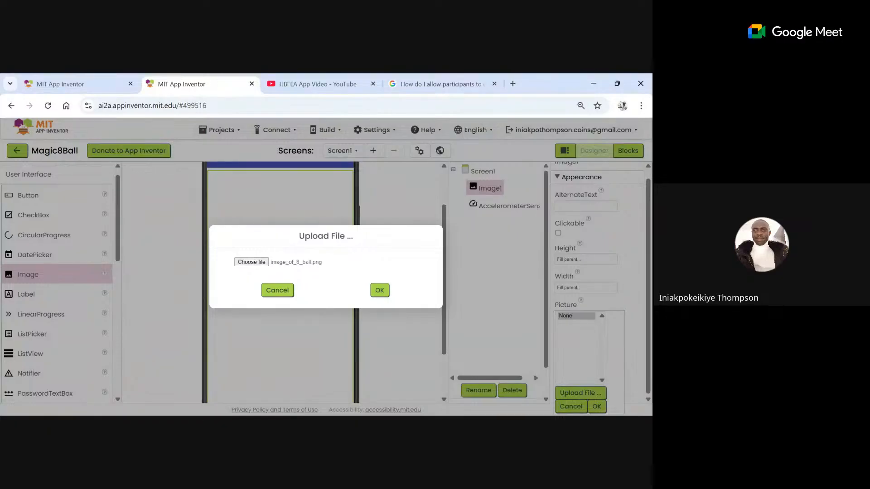
pyautogui.click(375, 289)
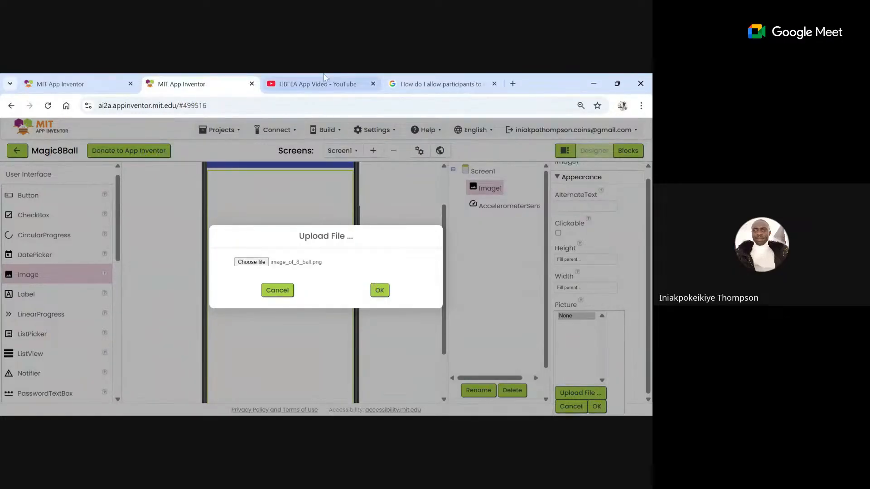
pyautogui.click(379, 425)
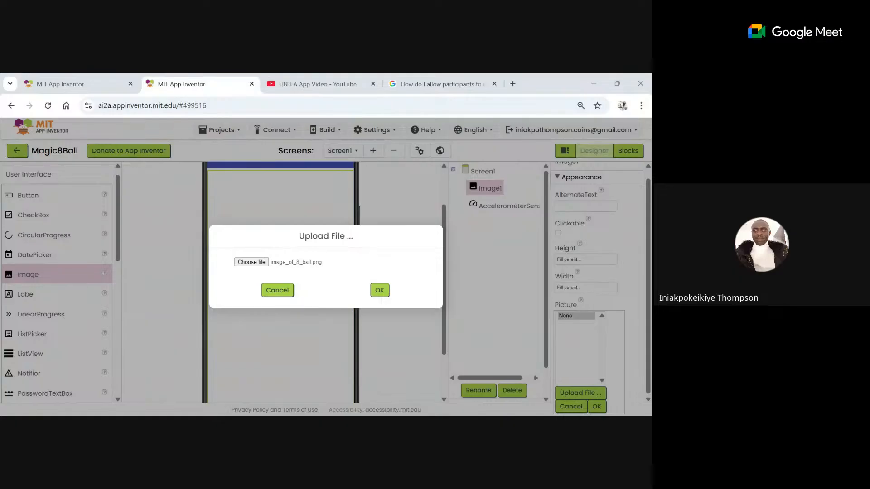
pyautogui.click(277, 289)
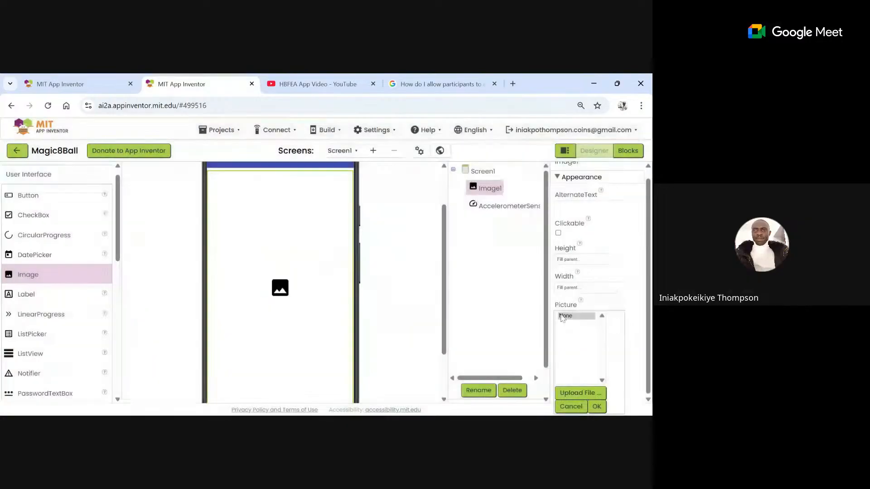
pyautogui.click(634, 277)
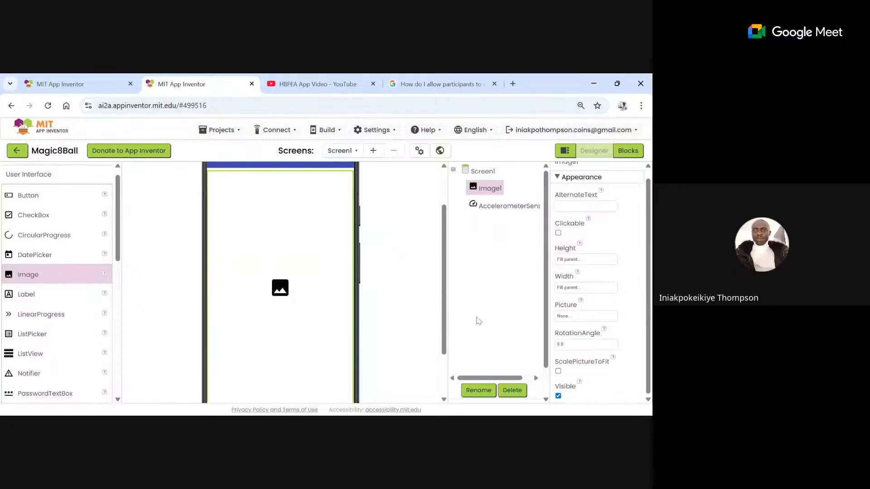
# - Delete the Image component from Screen1 and confirm the deletion
pyautogui.click(515, 390)
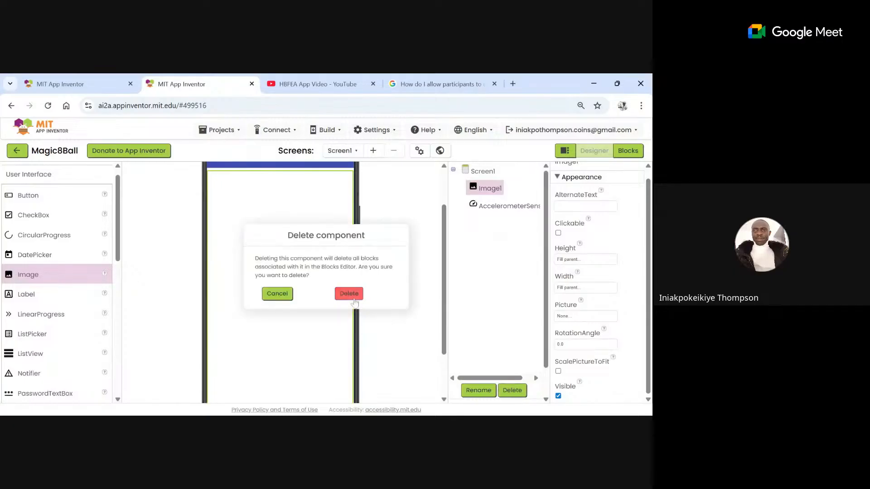
pyautogui.click(354, 296)
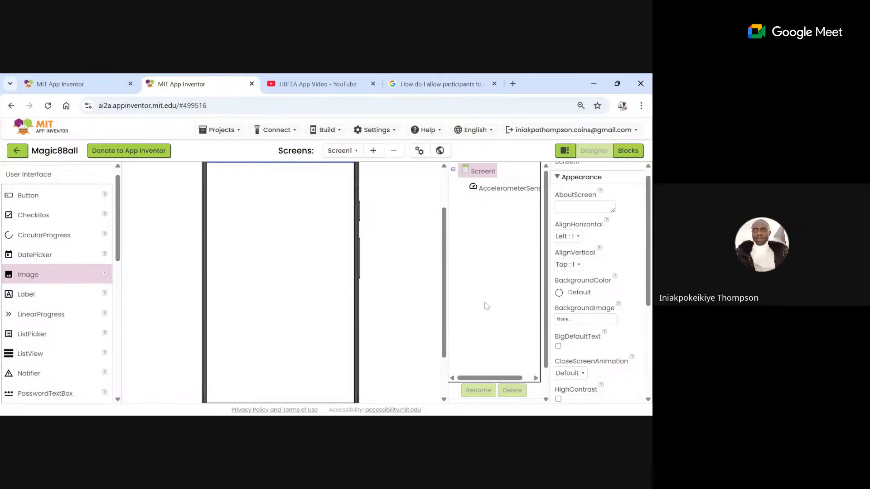
# - Try to upload image_of_8_ball.png directly to the project's media files
pyautogui.scroll(-1, 489, 248)
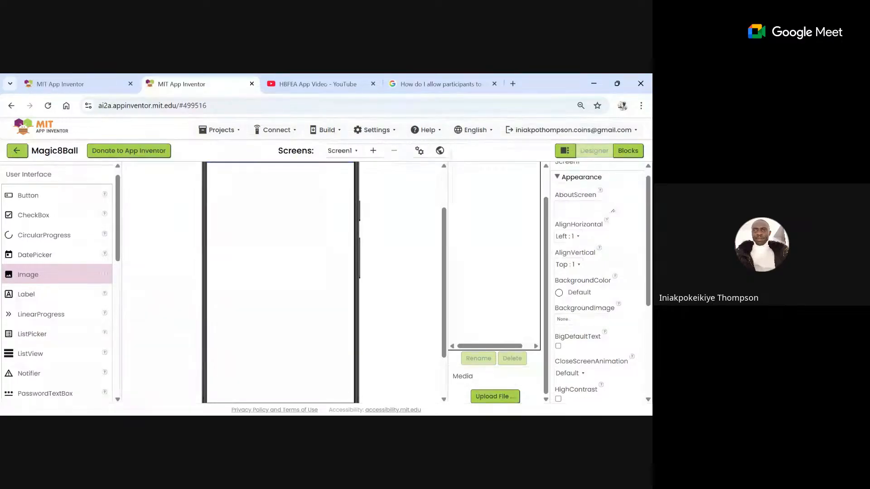
pyautogui.click(486, 397)
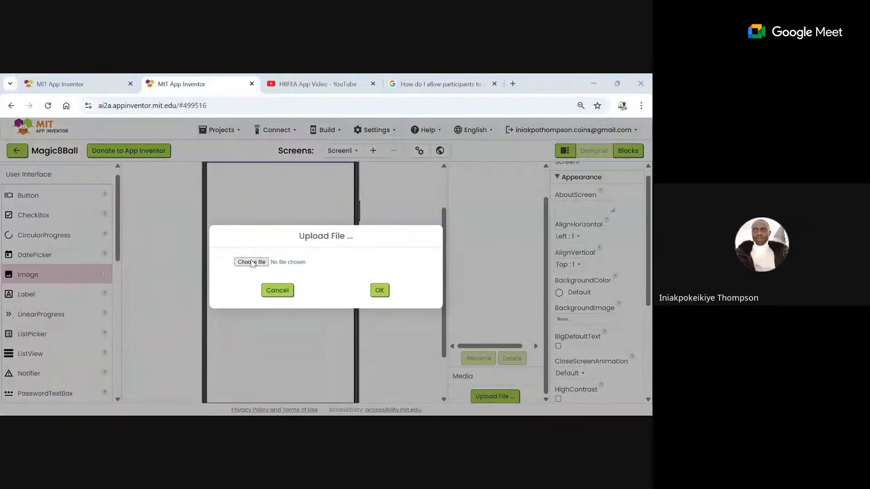
pyautogui.click(251, 263)
pyautogui.click(384, 292)
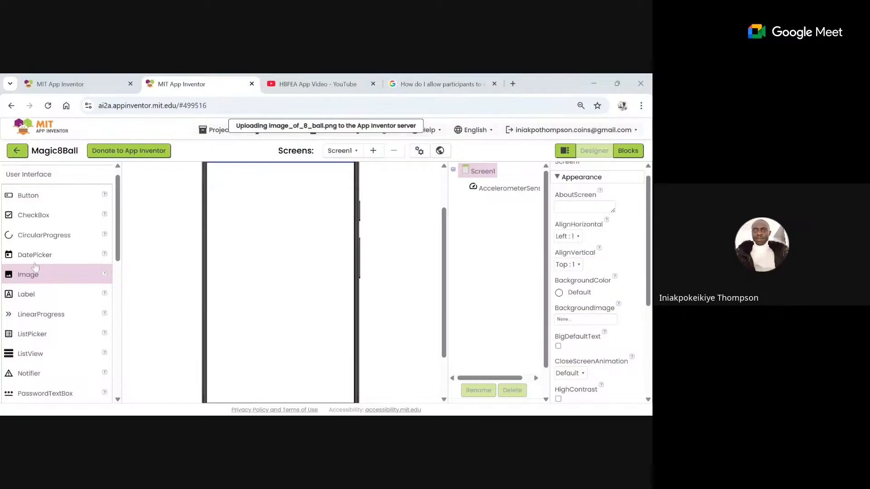
# - Add a new Image component to Screen1 and check its picture choices and the project's media files for the 8-ball image
pyautogui.moveTo(27, 275); pyautogui.dragTo(243, 209)
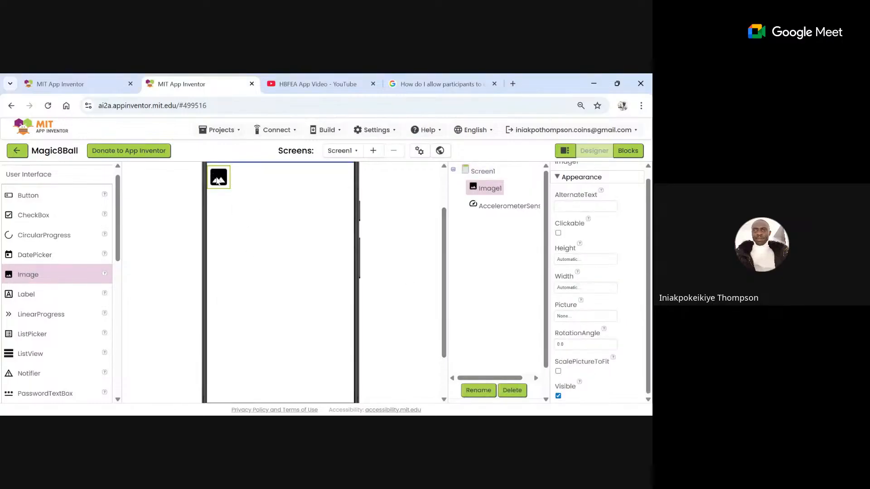
pyautogui.click(591, 318)
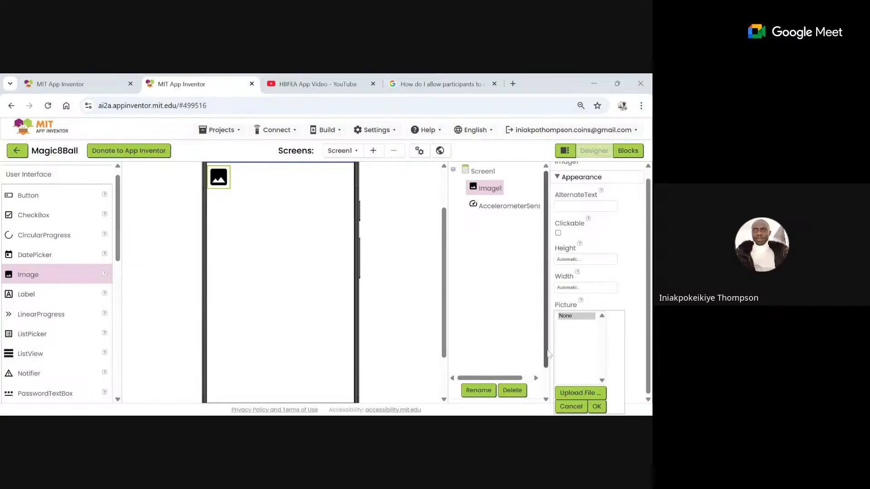
pyautogui.moveTo(546, 354); pyautogui.dragTo(547, 382)
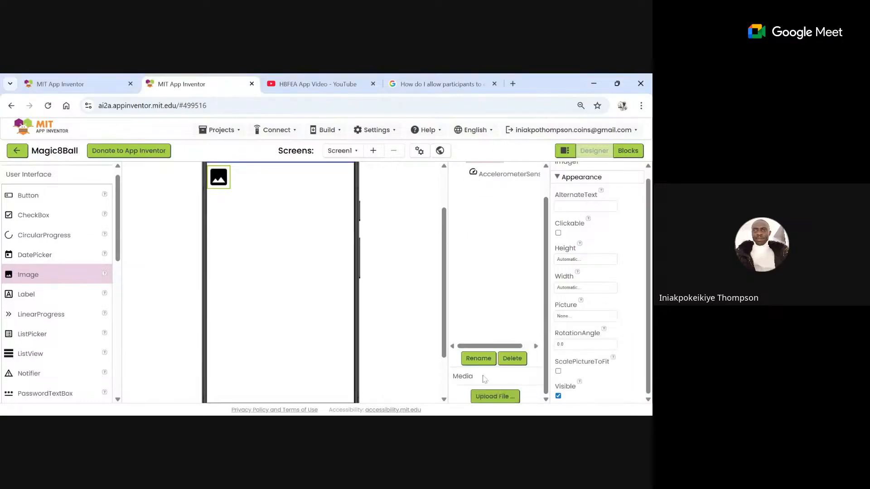
pyautogui.click(311, 279)
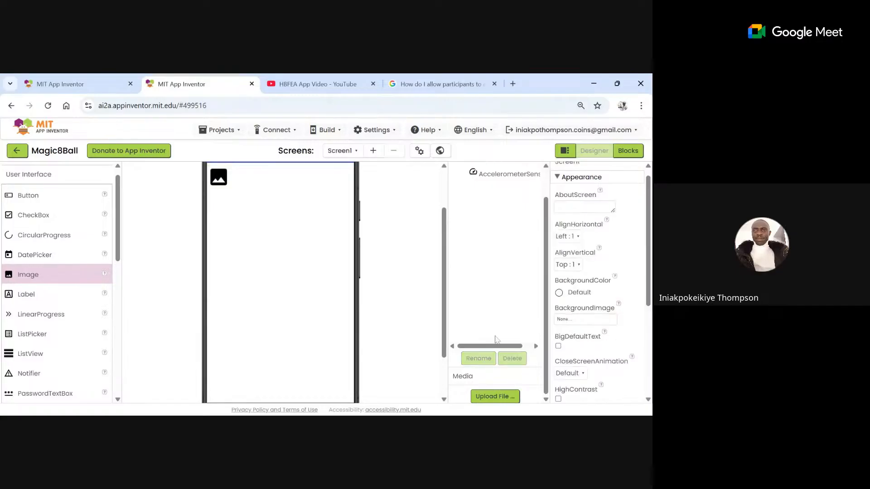
# - Try again to upload image_of_8_ball.png to the project's media files, then reopen the file selection for another upload
pyautogui.click(494, 397)
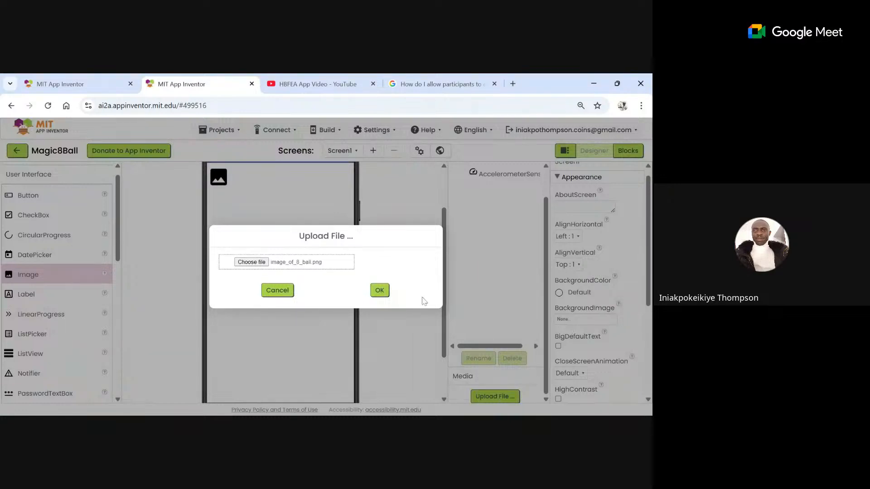
pyautogui.click(376, 287)
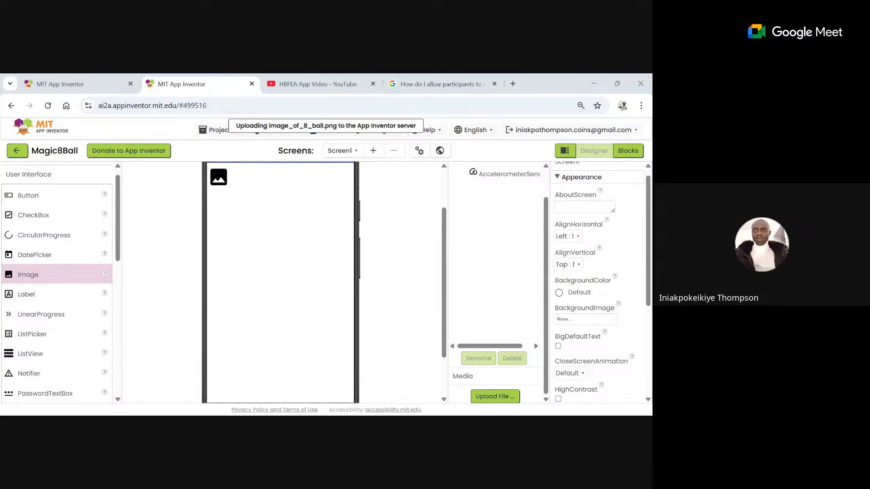
pyautogui.click(492, 397)
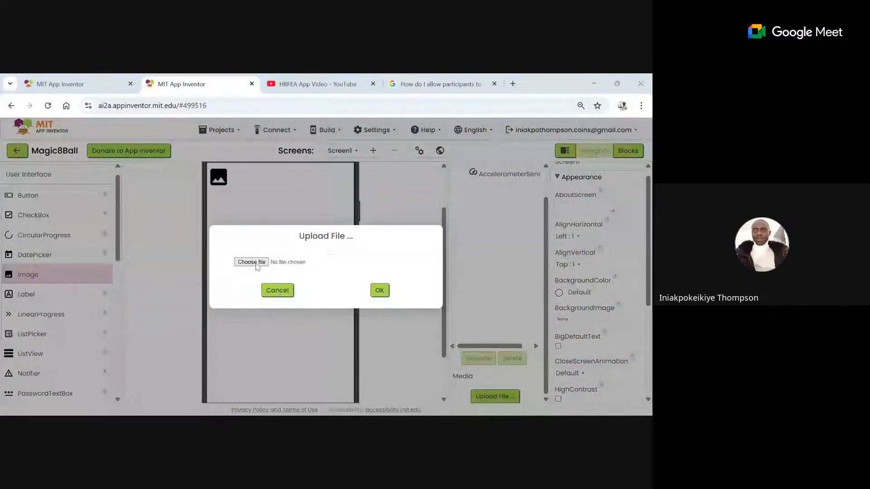
pyautogui.click(257, 264)
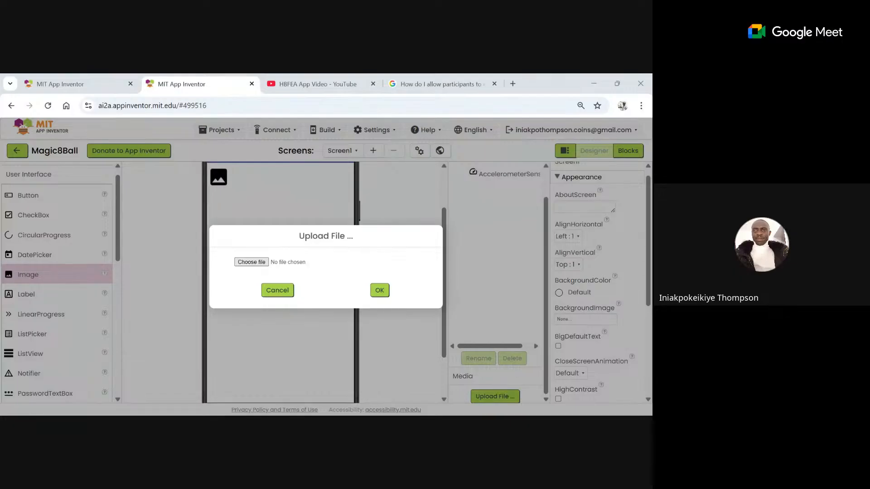
# - Open a new browser tab and search Google for "8 ball images"
pyautogui.click(513, 84)
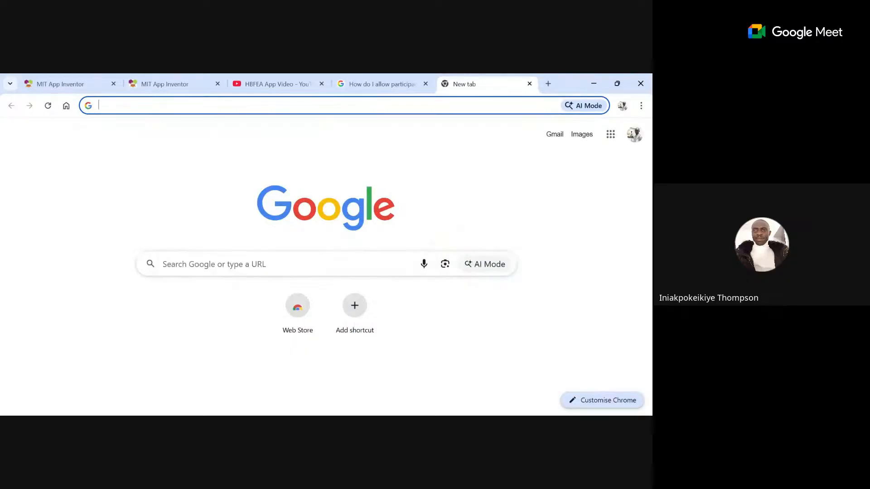
pyautogui.write('ball image')
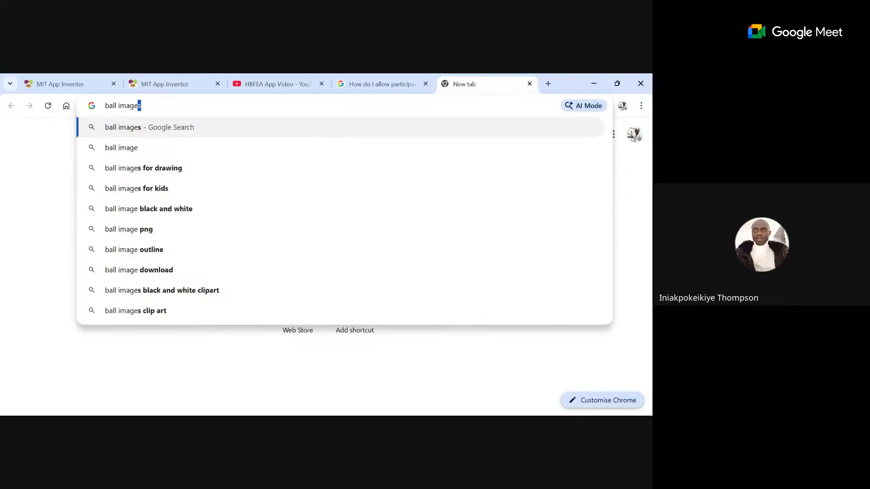
pyautogui.press('Return')
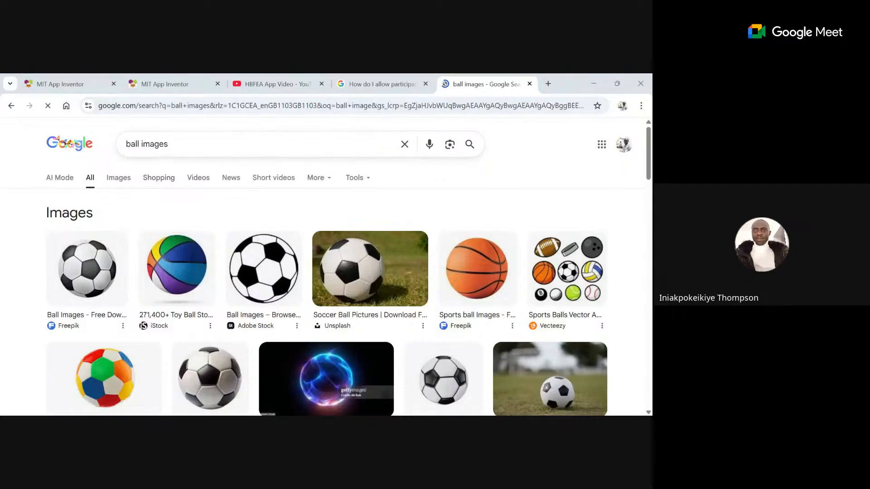
pyautogui.click(127, 144)
pyautogui.write('8')
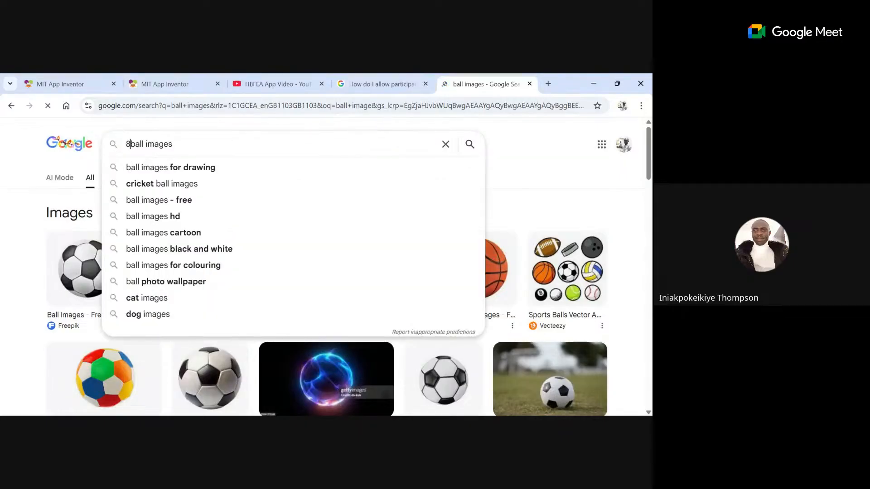
pyautogui.press('Return')
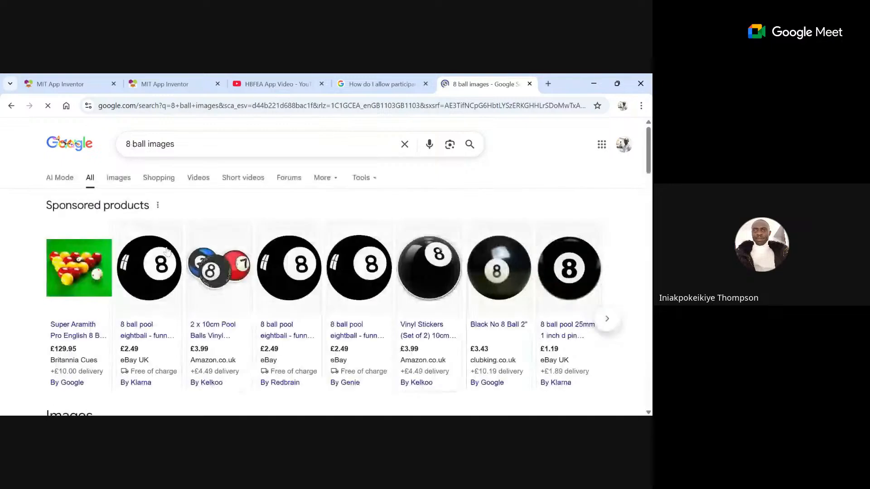
# - Look at a sponsored 8-ball product page, close it, and browse the image results for a suitable 8-ball picture
pyautogui.click(157, 277)
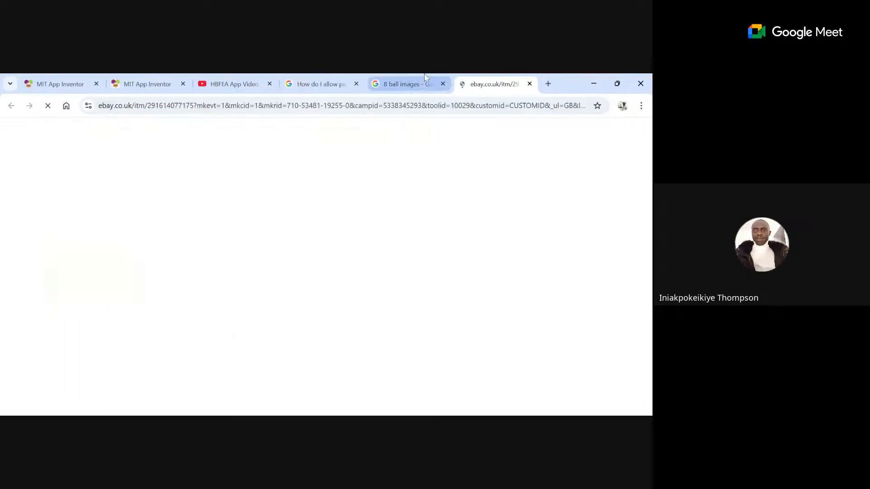
pyautogui.click(529, 85)
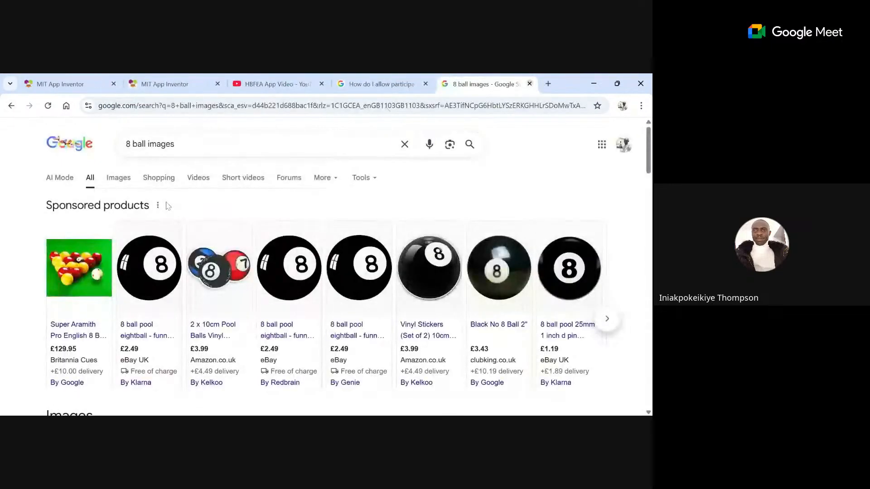
pyautogui.scroll(-6, 168, 206)
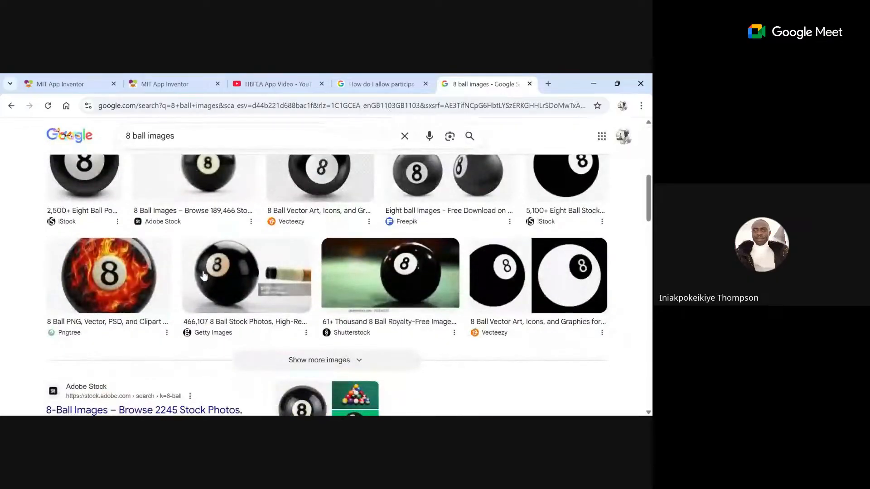
pyautogui.scroll(-3, 204, 276)
pyautogui.scroll(5, 203, 276)
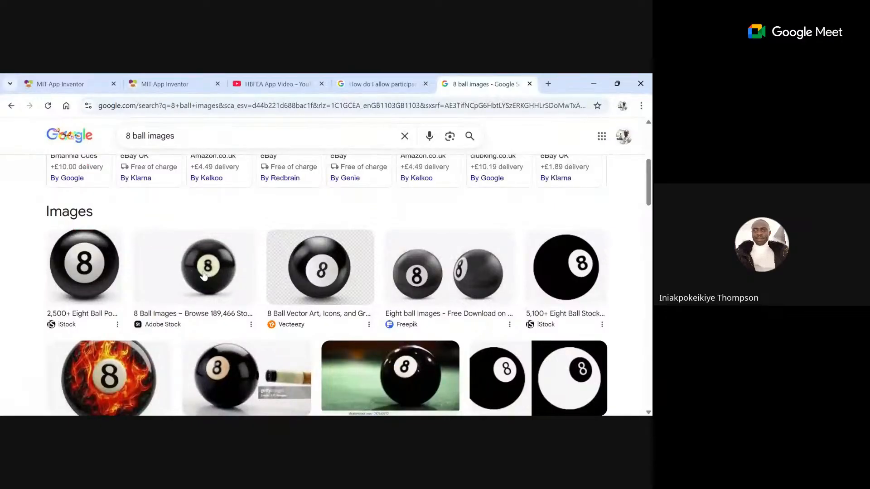
pyautogui.scroll(-1, 204, 275)
pyautogui.scroll(1, 203, 276)
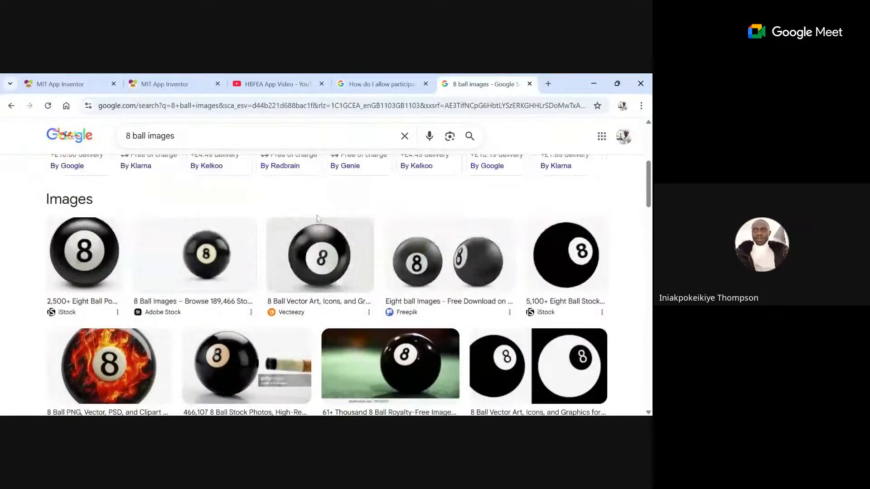
# - Open the Vecteezy 8-ball result on its website, accept the cookies, examine the vector images offered, and close the site
pyautogui.click(320, 252)
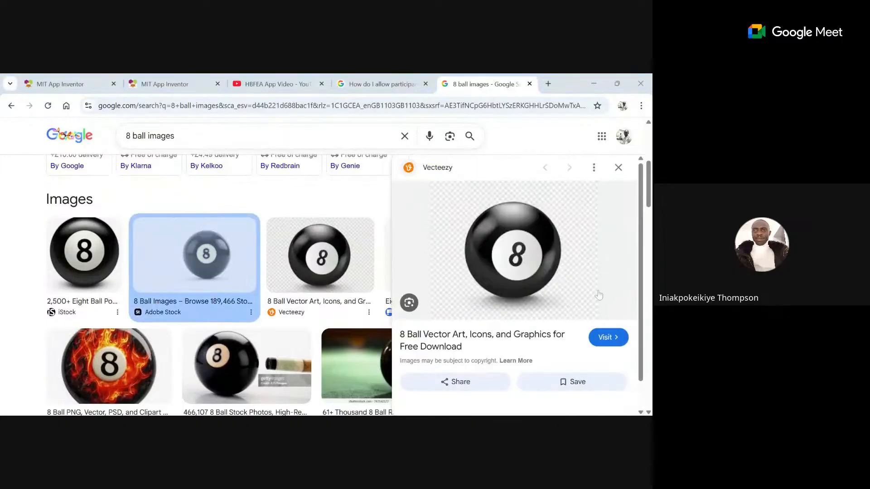
pyautogui.scroll(-1, 599, 295)
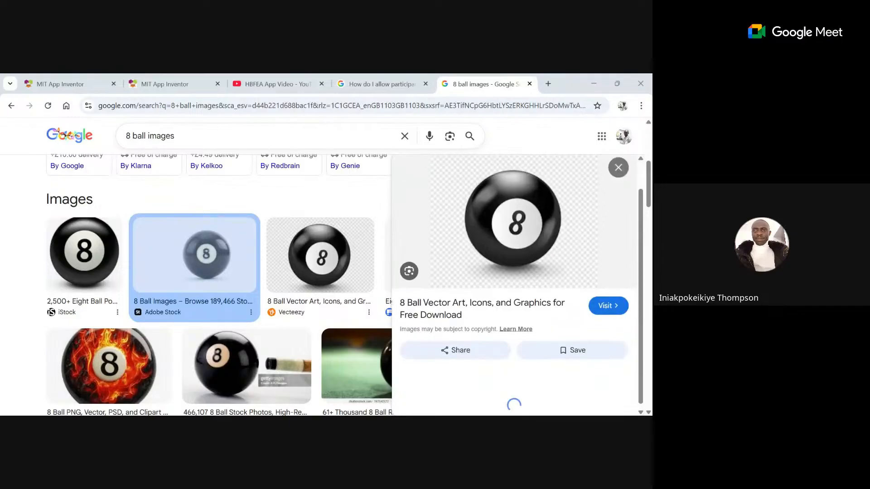
pyautogui.click(519, 252)
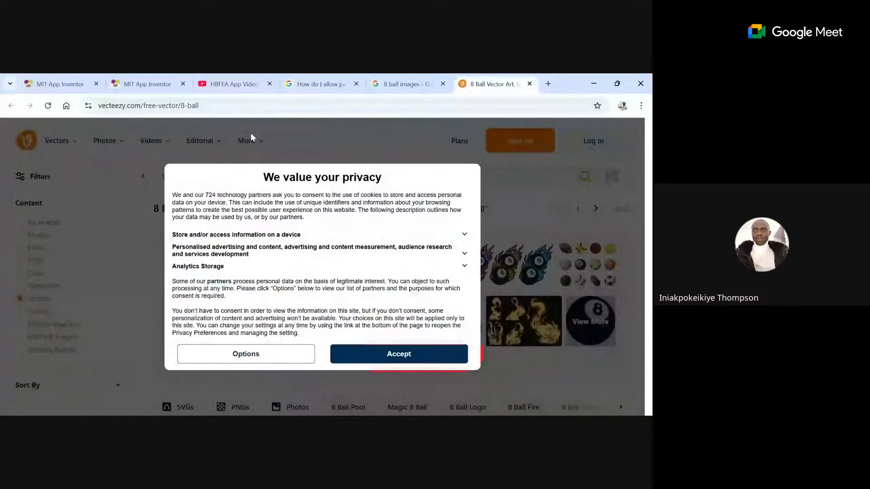
pyautogui.click(394, 355)
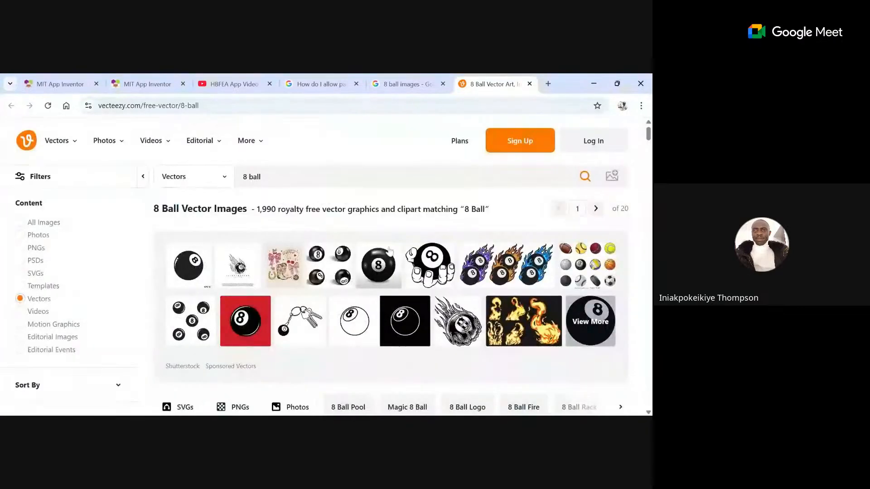
pyautogui.scroll(-4, 399, 337)
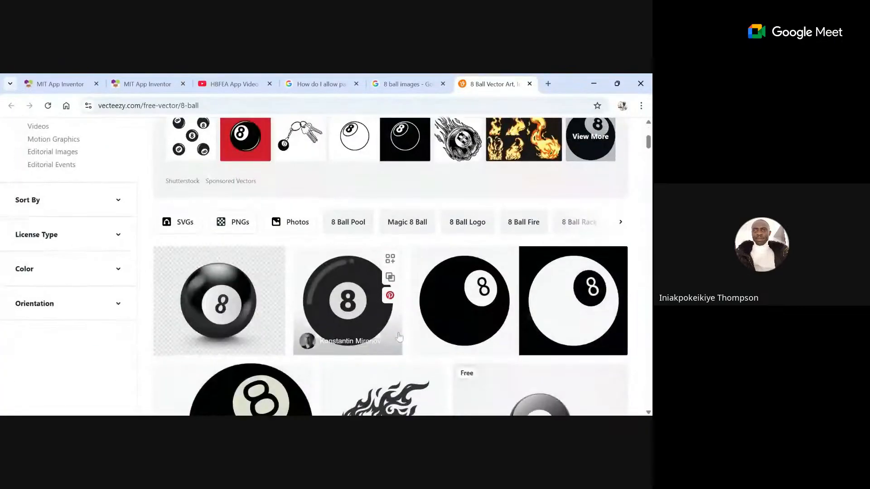
pyautogui.scroll(3, 394, 336)
pyautogui.scroll(-3, 394, 337)
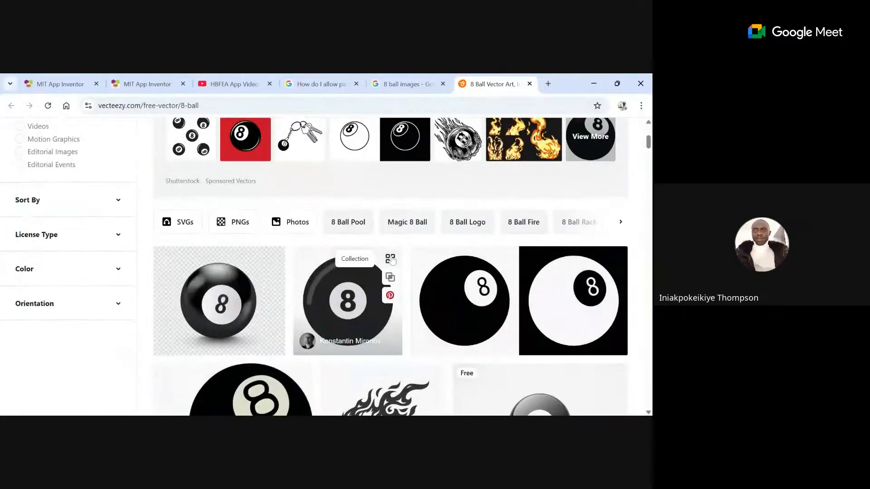
pyautogui.scroll(4, 392, 272)
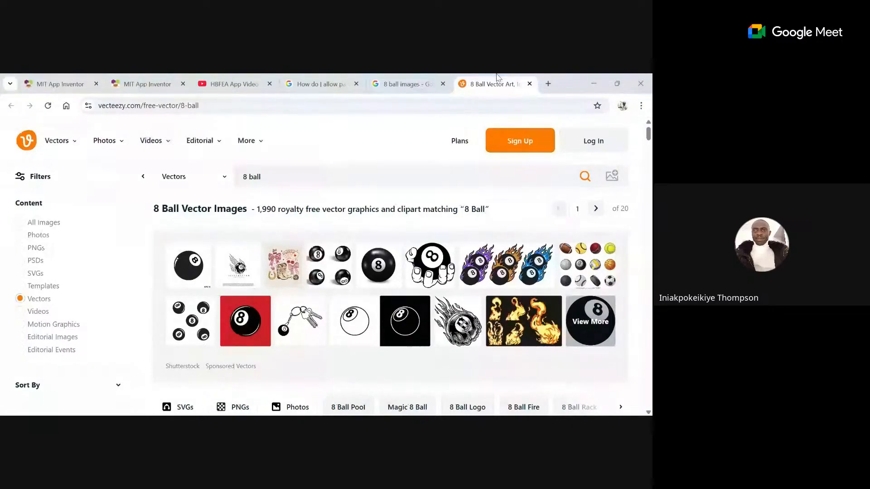
pyautogui.click(529, 84)
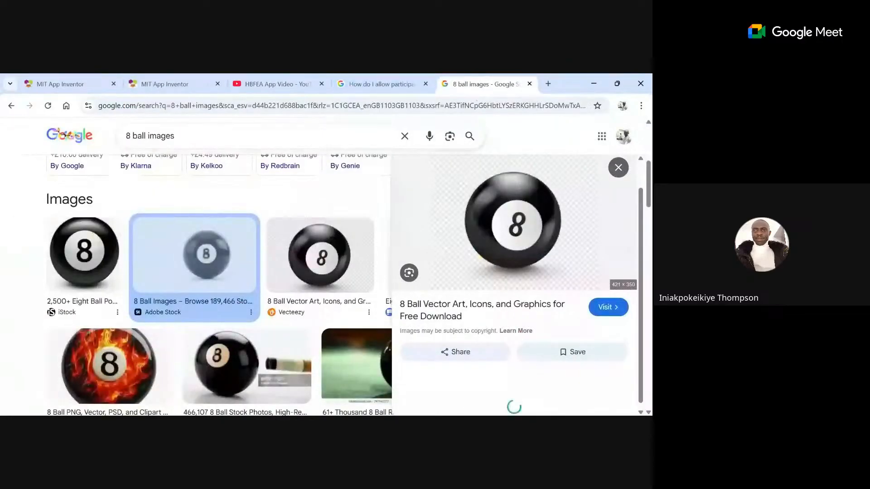
# - Refine the Google search to "free 8 ball images free download"
pyautogui.scroll(4, 127, 136)
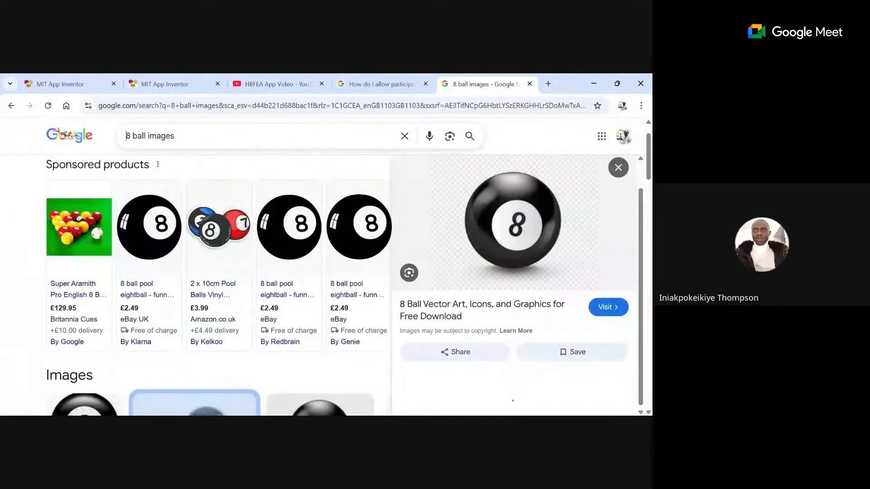
pyautogui.click(127, 136)
pyautogui.write('free')
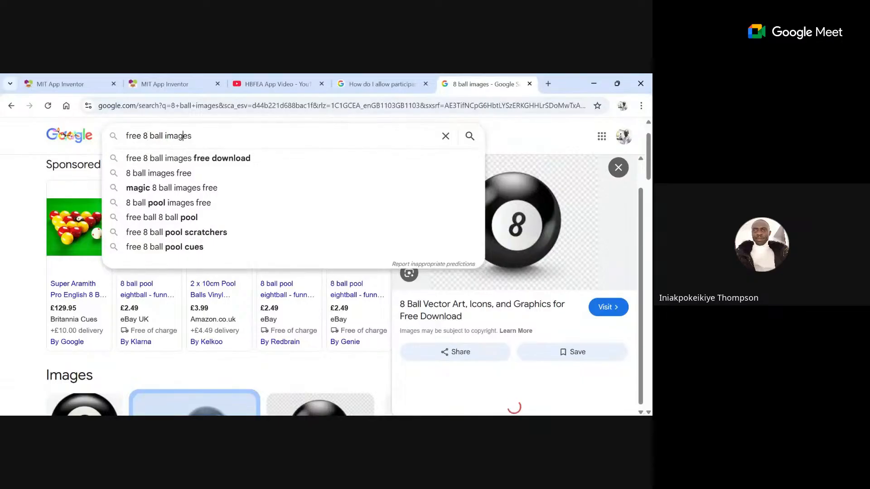
pyautogui.click(142, 159)
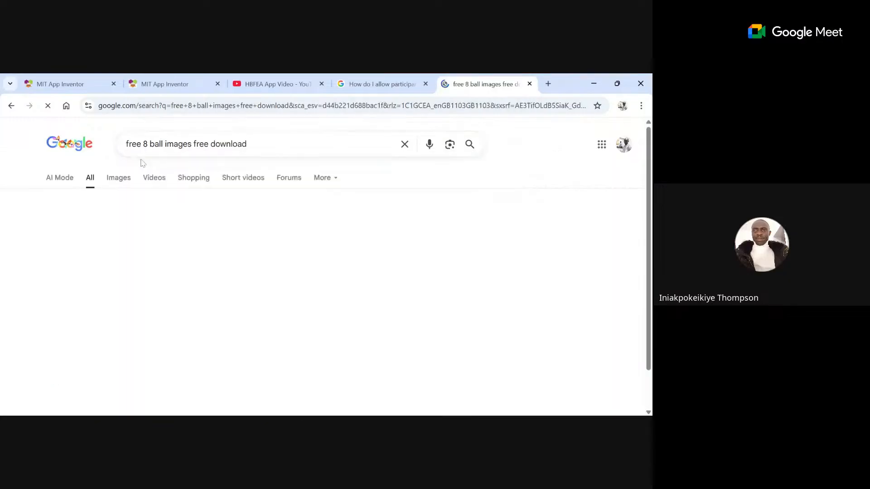
# - Open Freepik's eight ball images from the results, narrow them to 8 ball, and download the picture of two black 8-balls
pyautogui.scroll(-1, 202, 288)
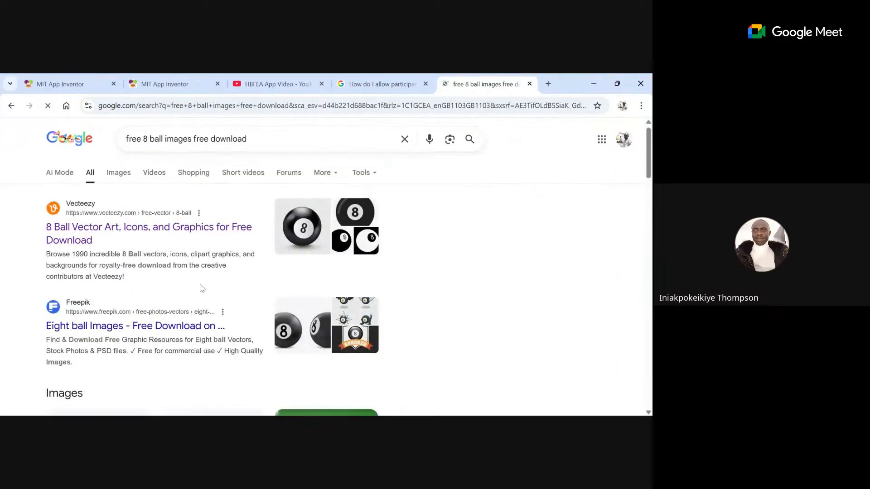
pyautogui.scroll(-2, 202, 289)
pyautogui.click(293, 244)
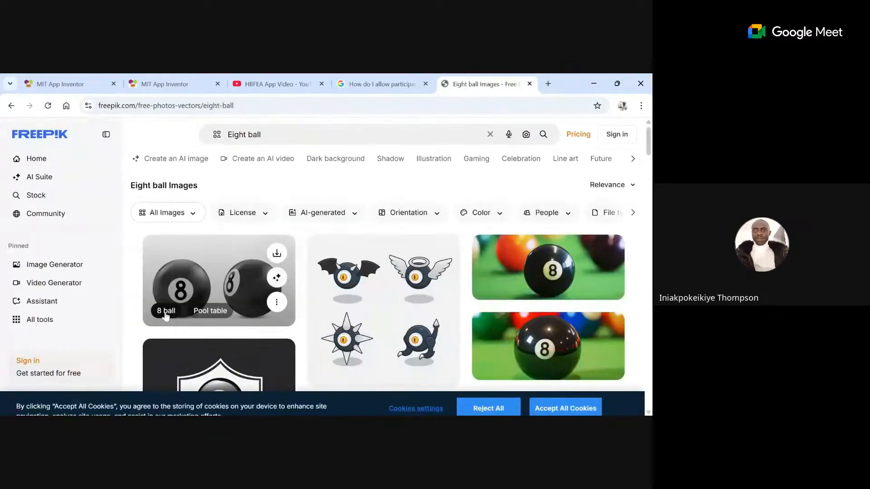
pyautogui.click(166, 311)
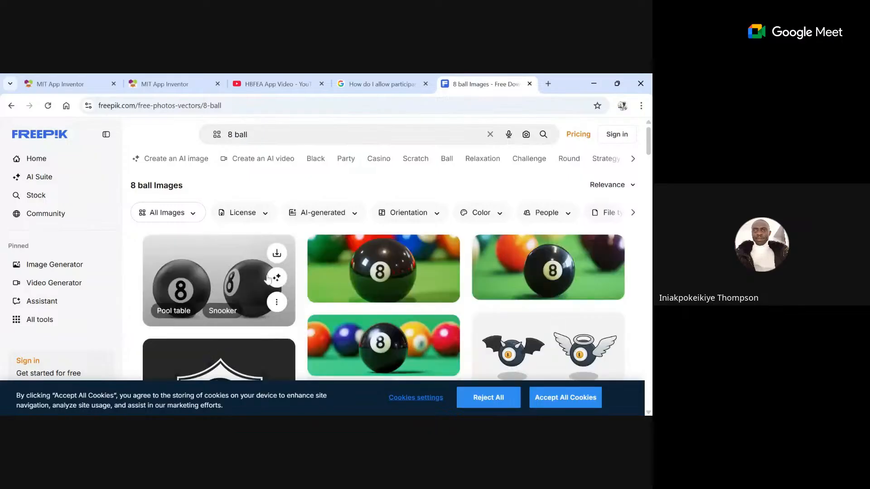
pyautogui.click(277, 253)
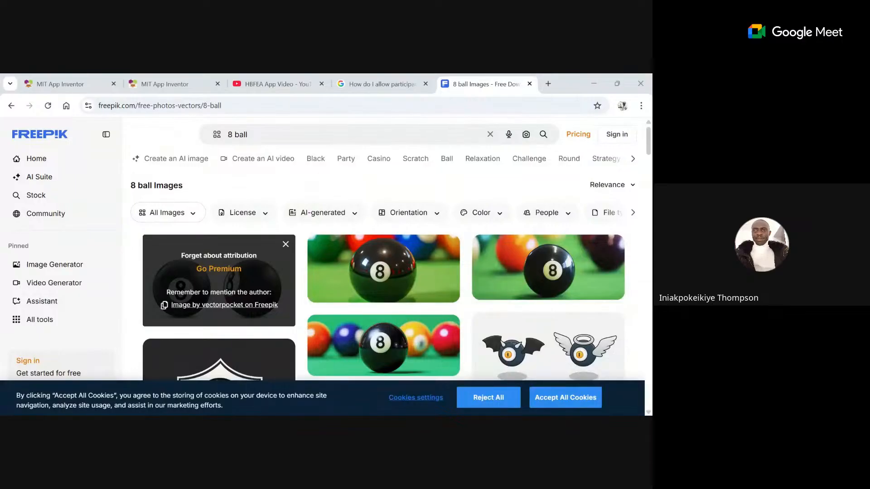
pyautogui.click(488, 398)
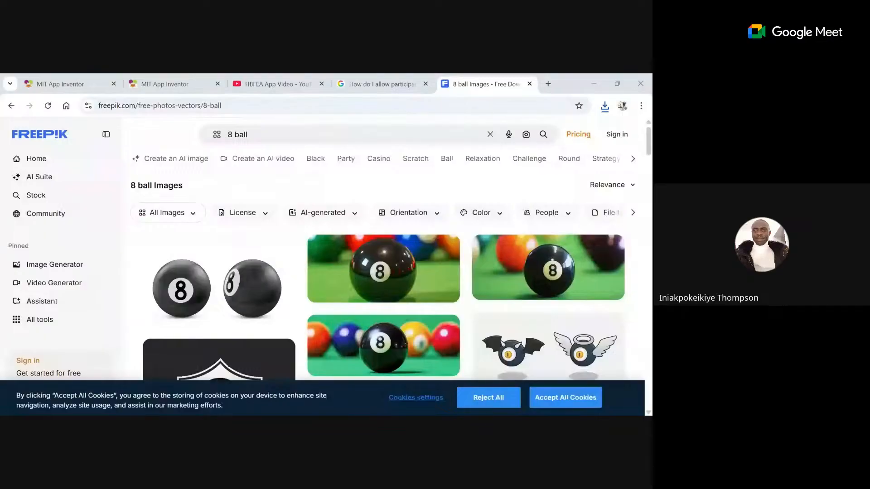
# - Switch back to MIT App Inventor, try to upload 4177.jpg to the Magic8Ball media files, and reload the project past the welcome message
pyautogui.click(160, 84)
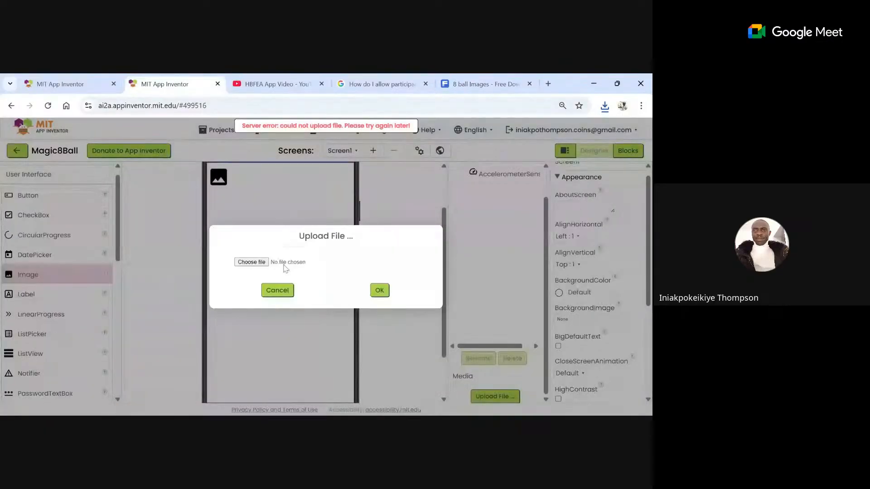
pyautogui.click(255, 263)
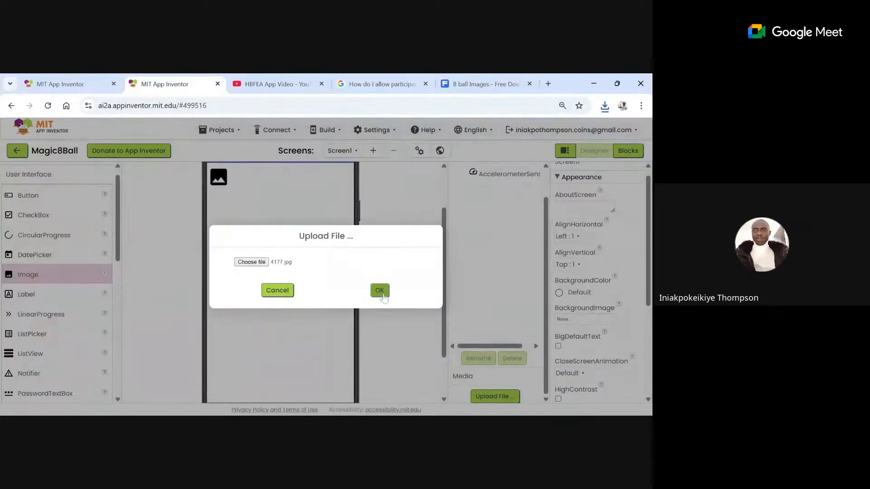
pyautogui.click(381, 293)
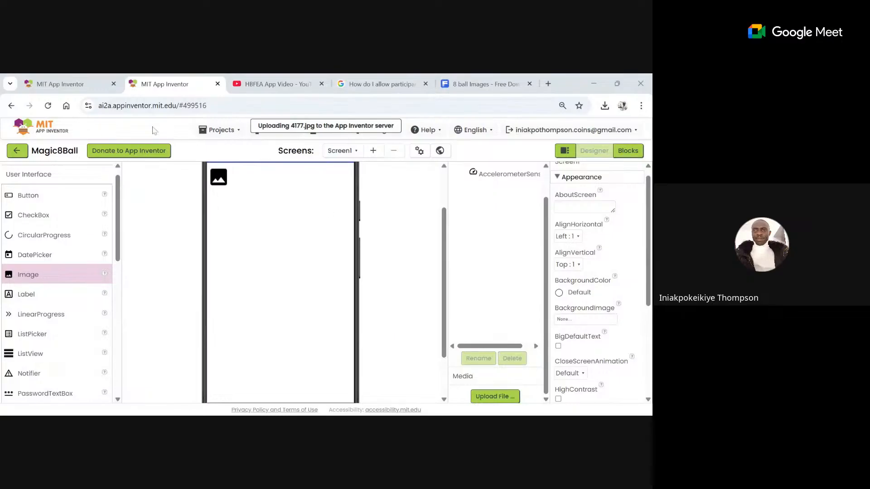
pyautogui.click(56, 105)
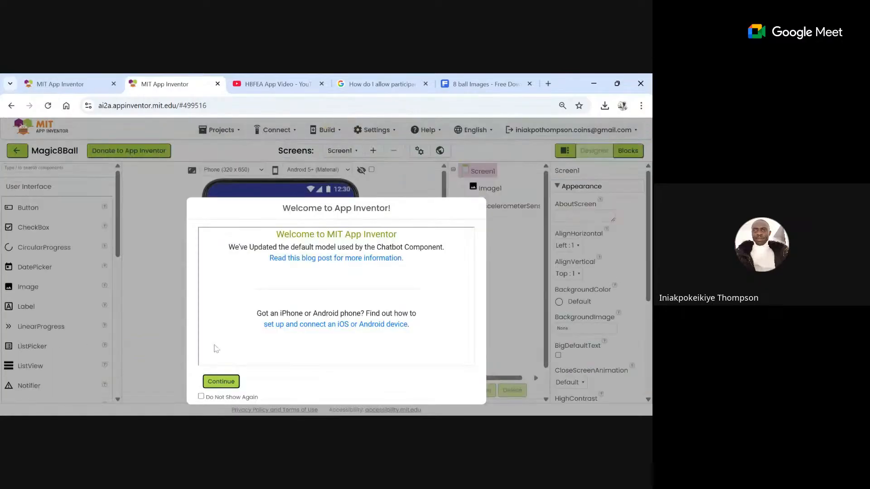
pyautogui.click(221, 382)
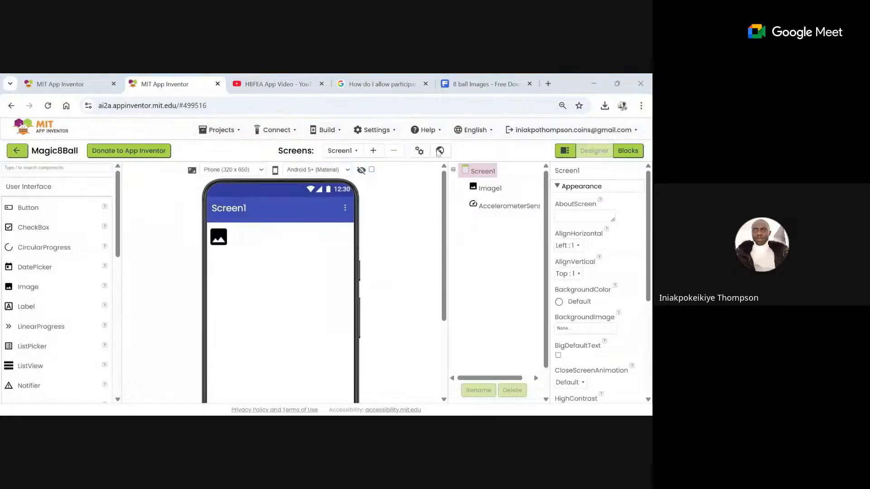
# - Upload 4177.jpg to the Magic8Ball project's media files
pyautogui.scroll(-1, 508, 320)
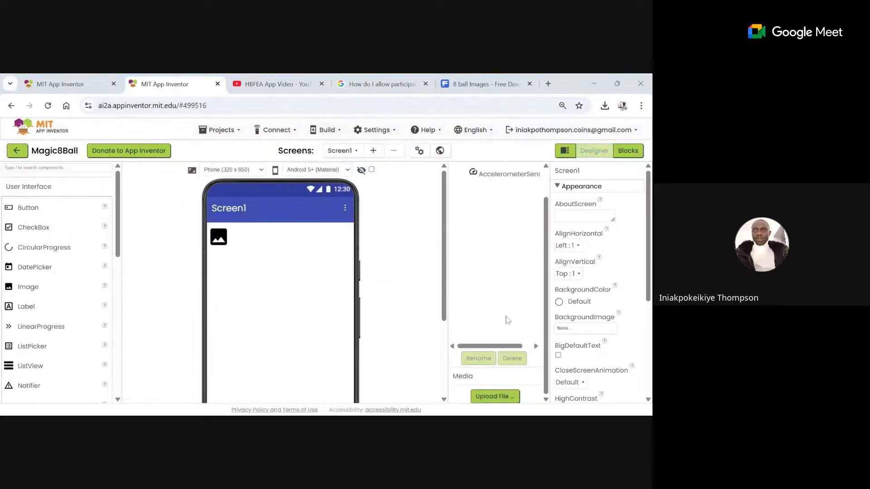
pyautogui.click(495, 396)
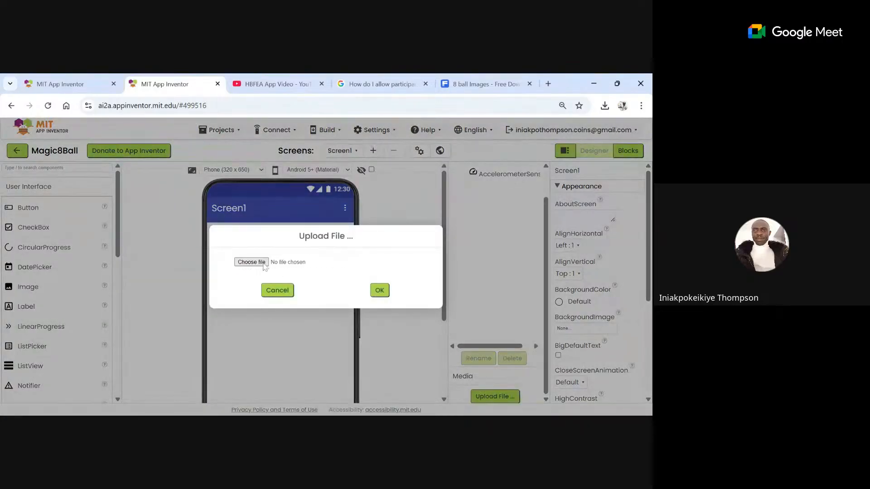
pyautogui.click(265, 267)
pyautogui.press('Return')
pyautogui.click(380, 290)
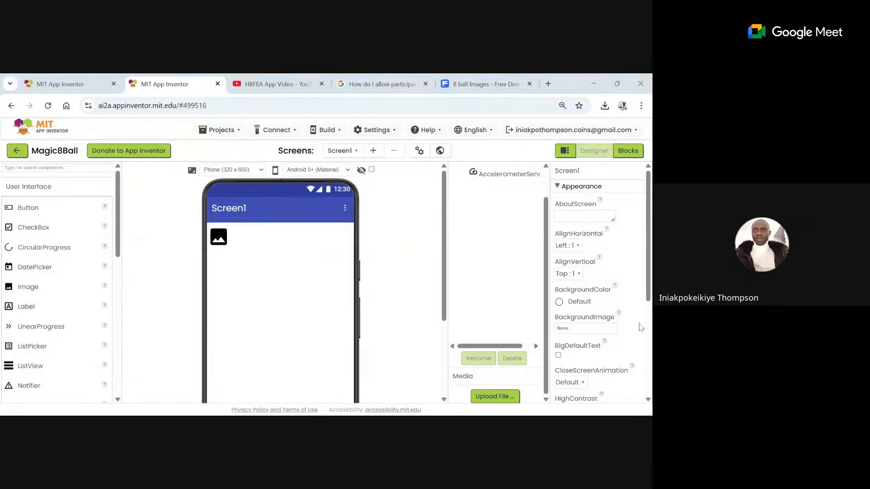
# - Try to upload image_of_8_ball.png as a second media file and check the project's media list
pyautogui.scroll(-1, 641, 328)
pyautogui.scroll(-5, 641, 328)
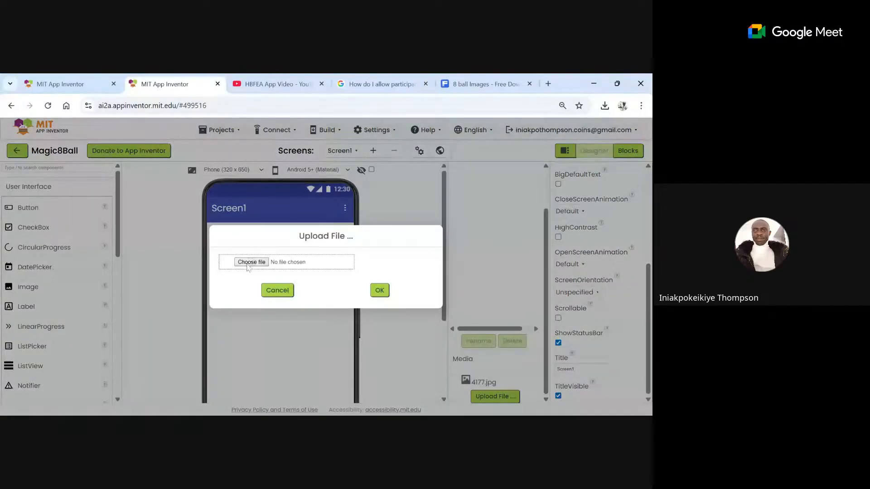
pyautogui.click(248, 264)
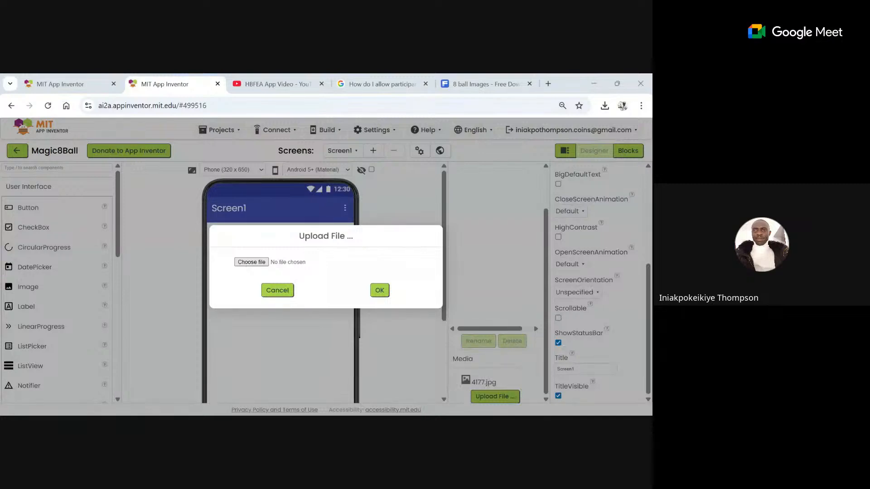
pyautogui.click(379, 290)
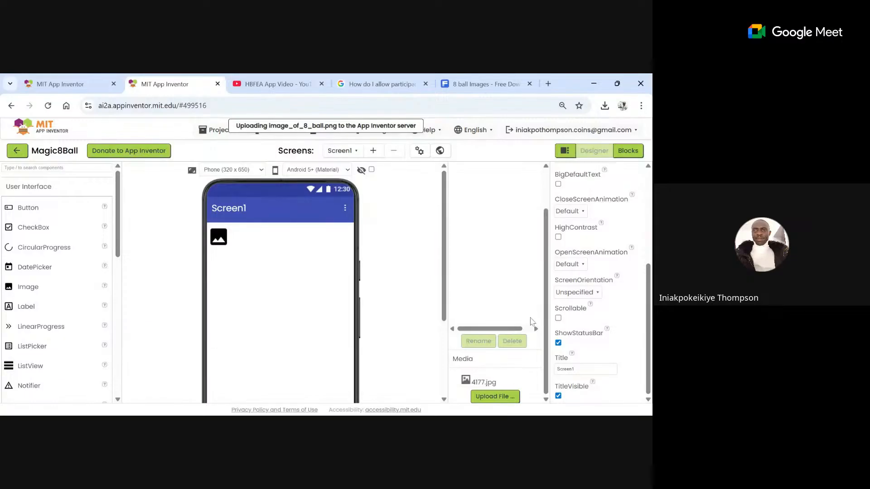
pyautogui.moveTo(545, 343); pyautogui.dragTo(546, 325)
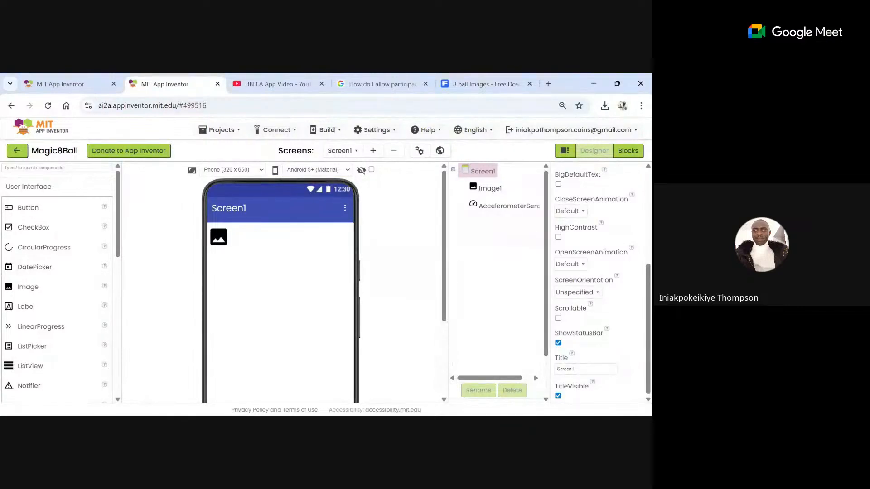
pyautogui.scroll(-2, 544, 339)
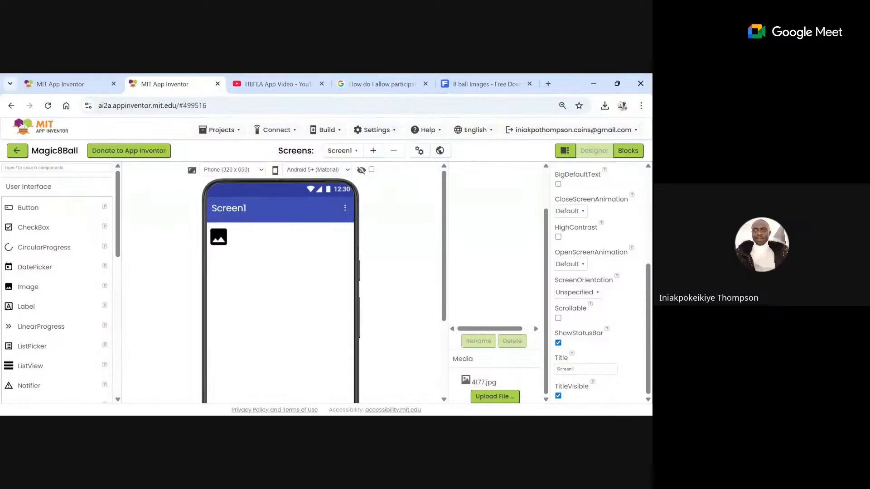
# - Set the picture of Screen1's Image component to 4177.jpg and check it in the phone preview
pyautogui.click(220, 240)
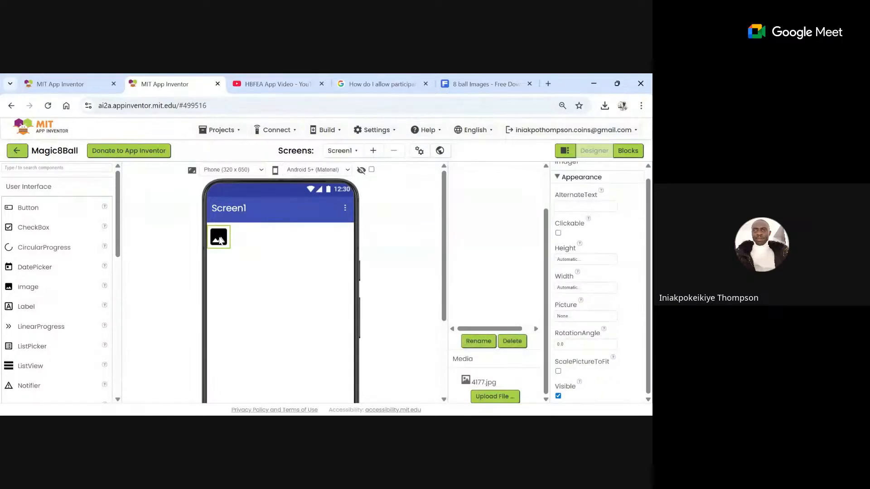
pyautogui.click(575, 316)
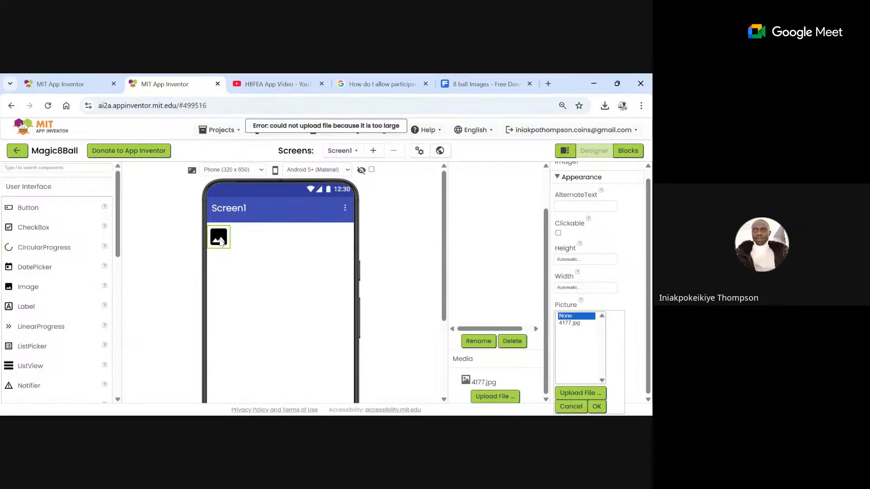
pyautogui.click(569, 324)
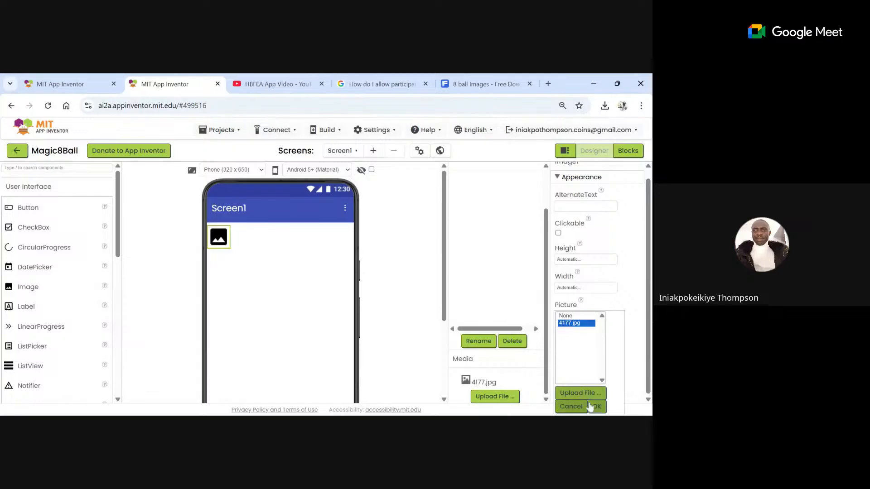
pyautogui.click(596, 406)
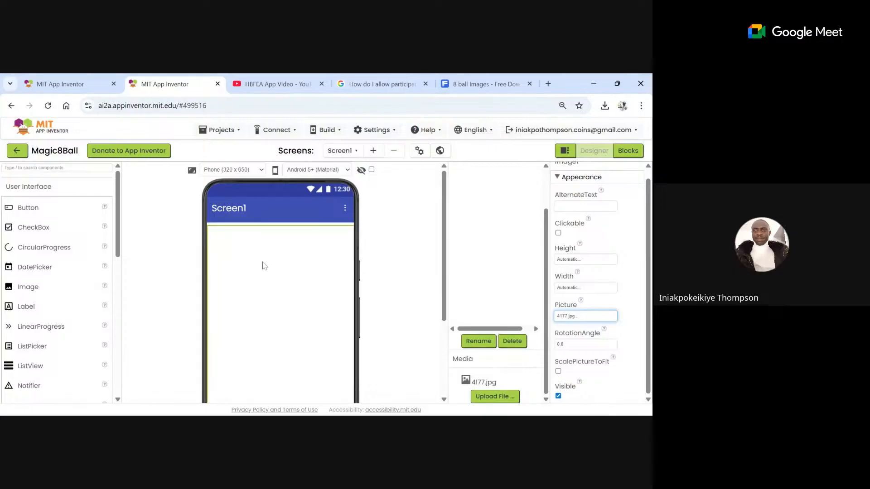
pyautogui.scroll(-4, 284, 306)
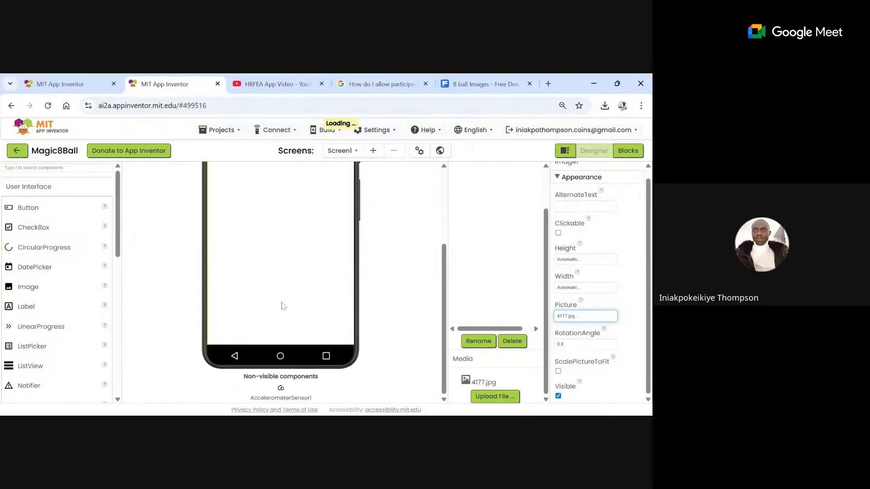
pyautogui.scroll(-4, 281, 305)
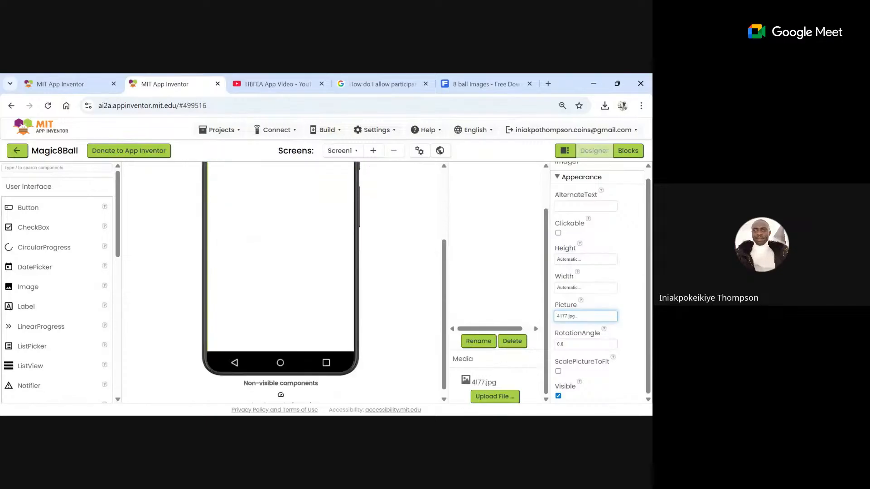
pyautogui.scroll(-1, 281, 281)
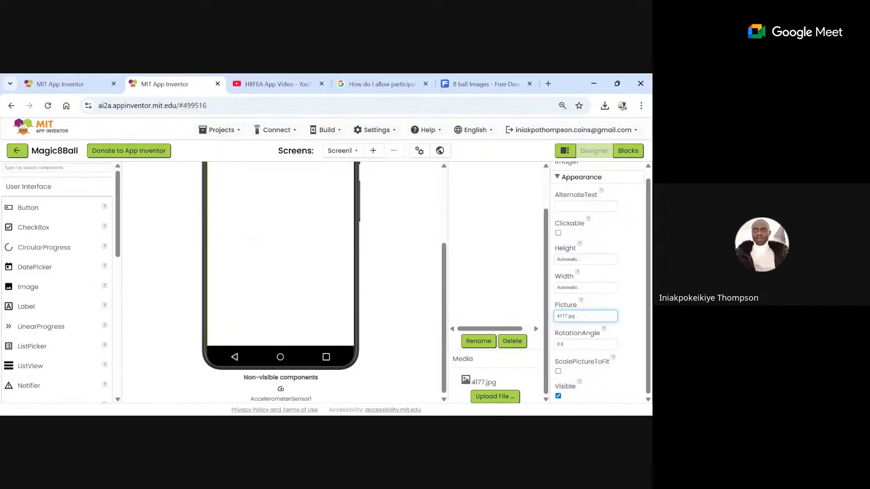
pyautogui.scroll(5, 286, 268)
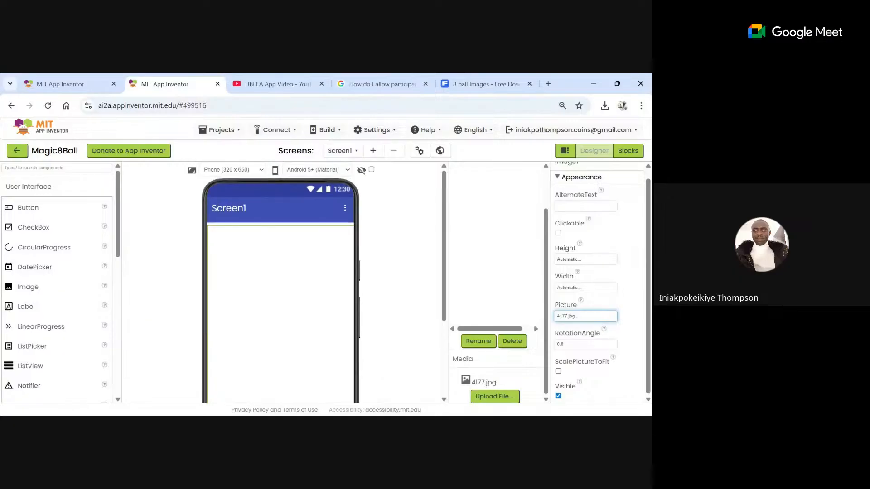
pyautogui.moveTo(278, 303); pyautogui.dragTo(277, 254)
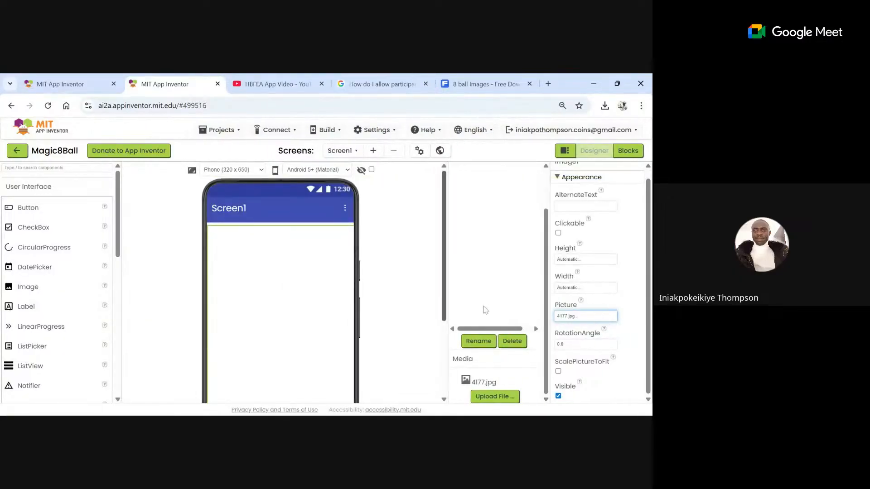
# - Set both the height and the width of the Image component to Fill parent
pyautogui.click(581, 260)
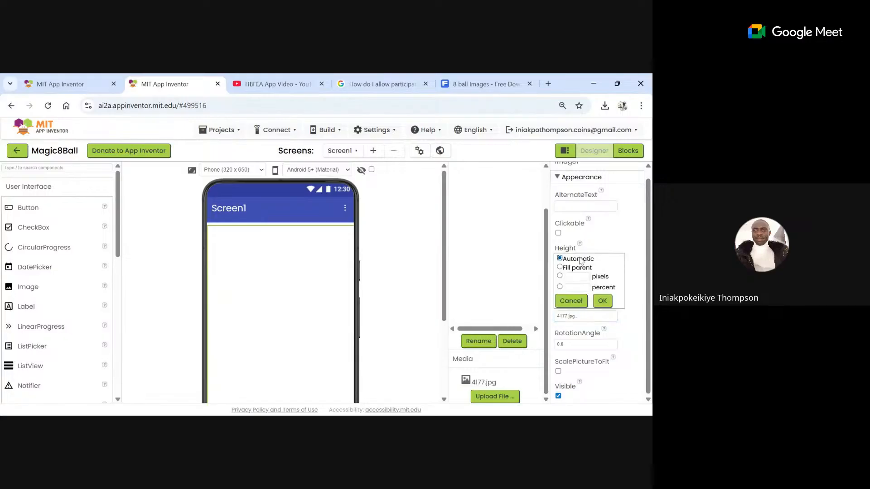
pyautogui.click(560, 268)
pyautogui.click(602, 301)
pyautogui.click(584, 289)
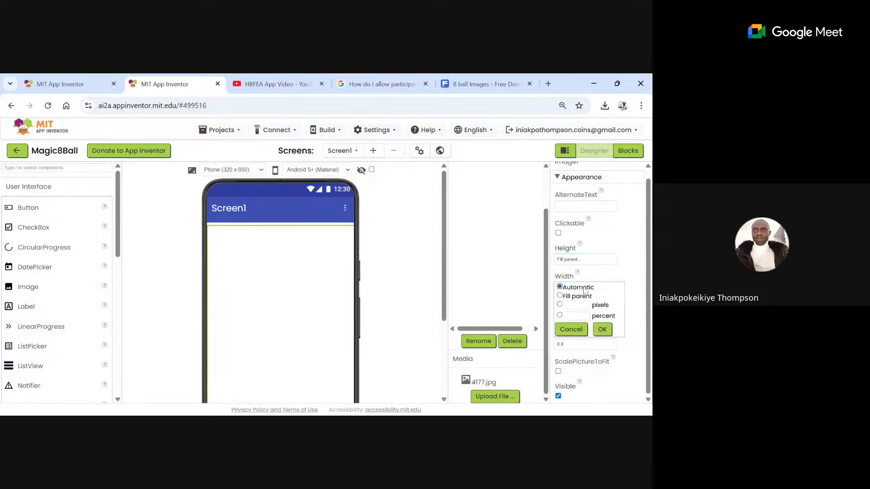
pyautogui.click(559, 296)
pyautogui.click(602, 330)
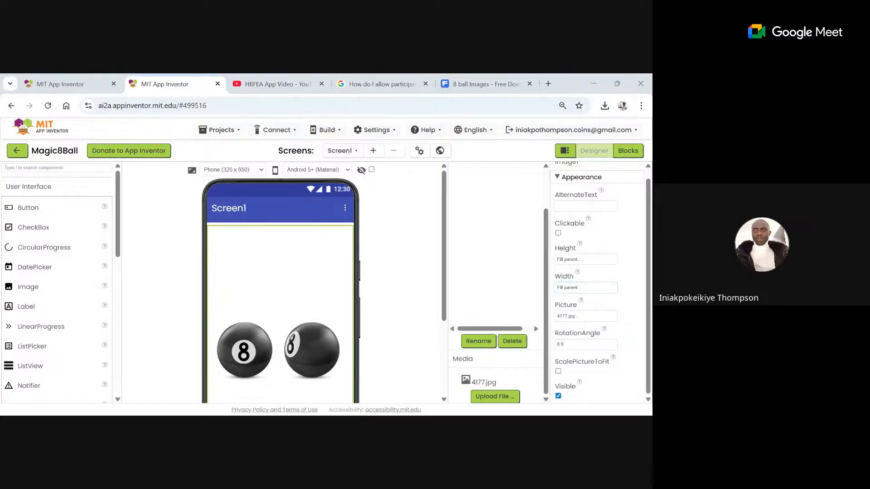
# - Examine how the 8-ball picture fits within Screen1 in the phone preview
pyautogui.scroll(-2, 267, 316)
pyautogui.scroll(1, 268, 316)
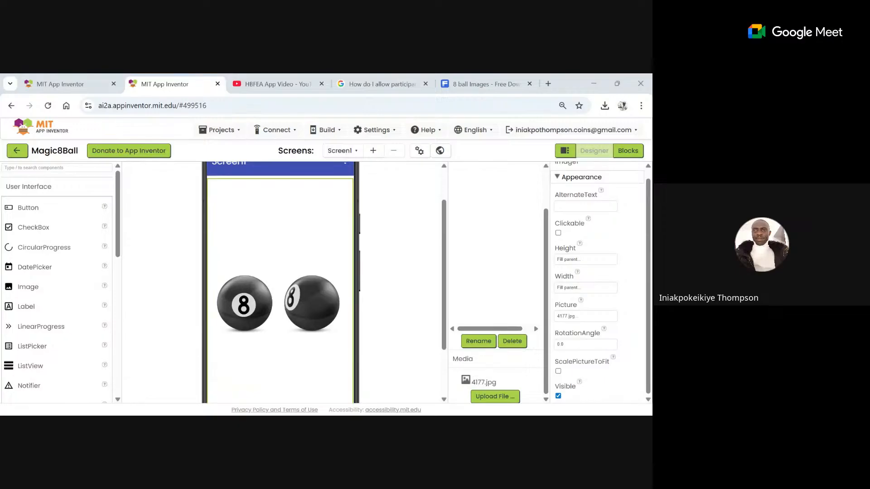
pyautogui.scroll(1, 280, 213)
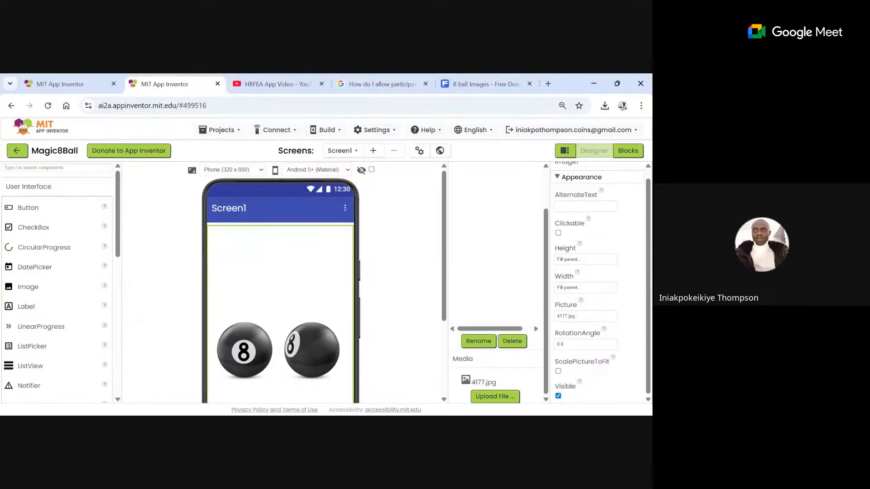
pyautogui.hotkey('alt', 'Tab')
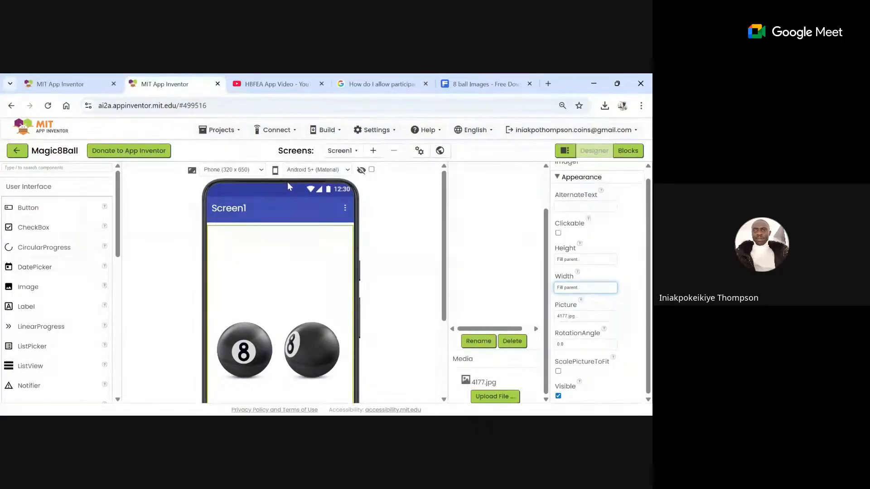
pyautogui.click(288, 182)
pyautogui.click(303, 313)
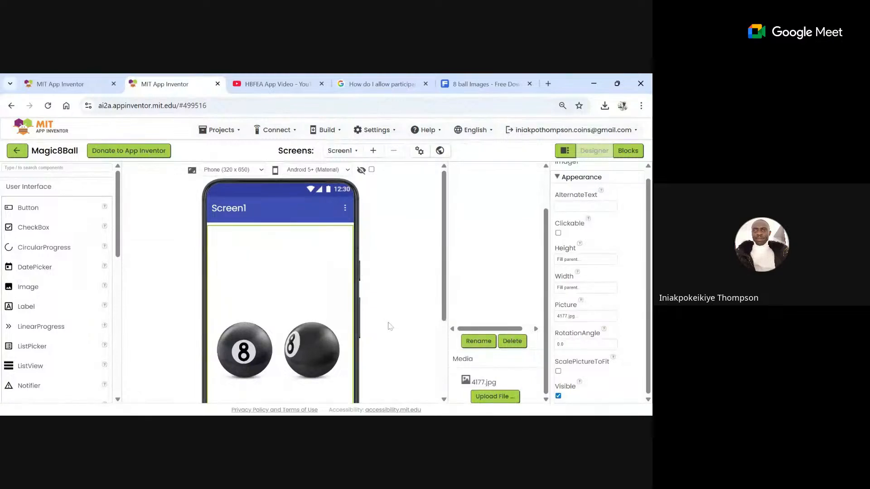
pyautogui.scroll(-3, 390, 326)
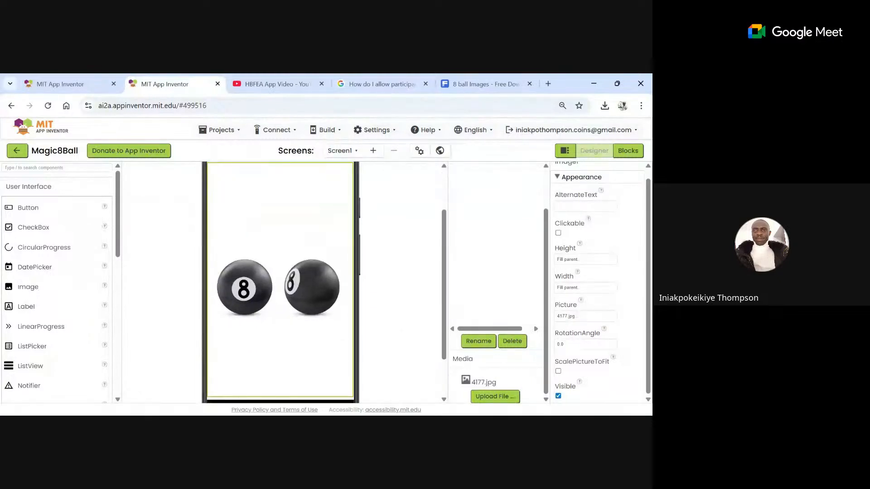
pyautogui.scroll(1, 390, 325)
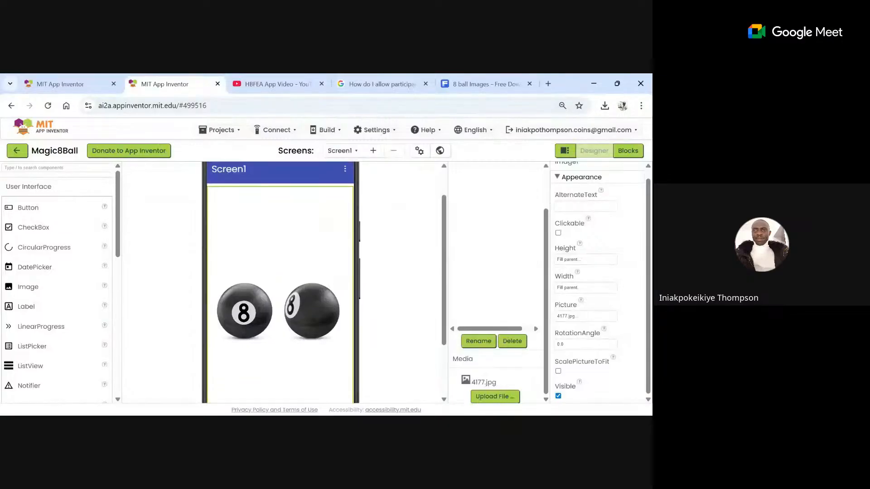
pyautogui.scroll(-1, 390, 326)
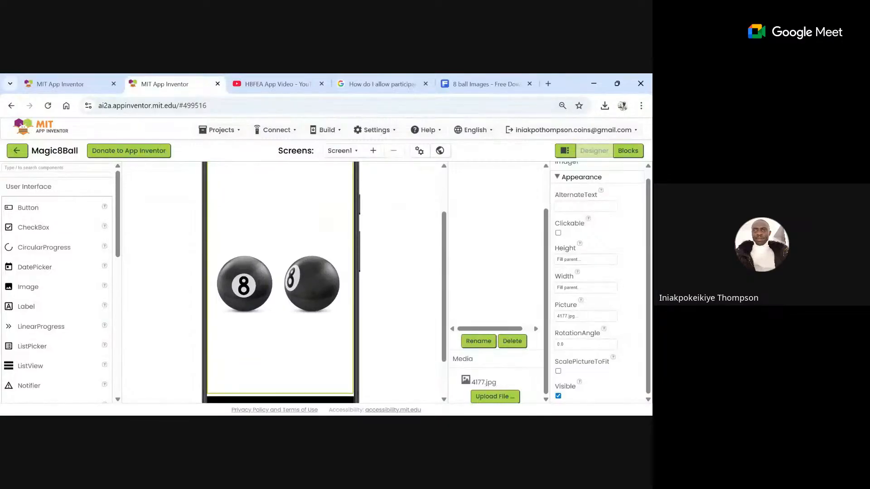
pyautogui.scroll(1, 390, 326)
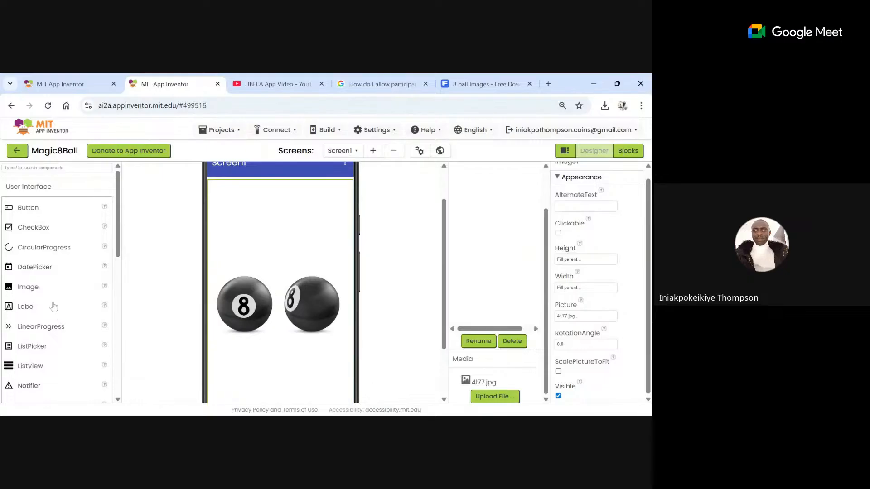
# - Add a VerticalArrangement layout component above the 8-ball image on Screen1, and select the image
pyautogui.scroll(-2, 40, 282)
pyautogui.scroll(2, 40, 282)
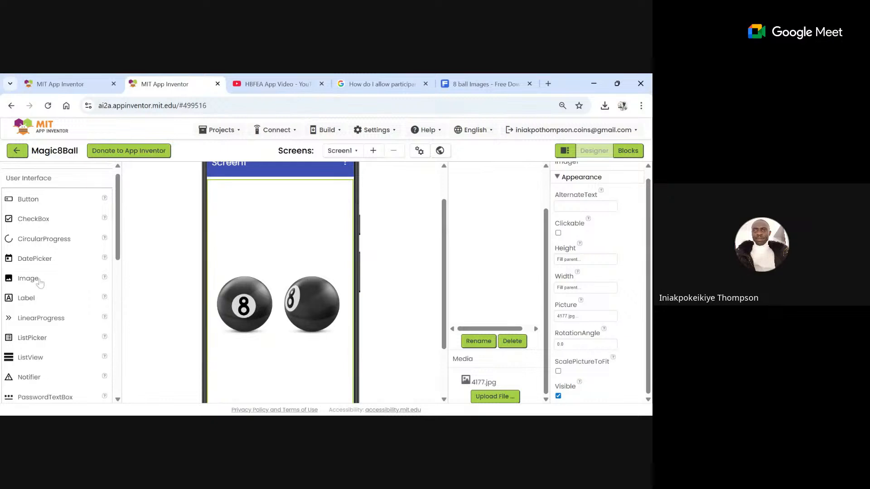
pyautogui.scroll(1, 39, 281)
pyautogui.click(34, 191)
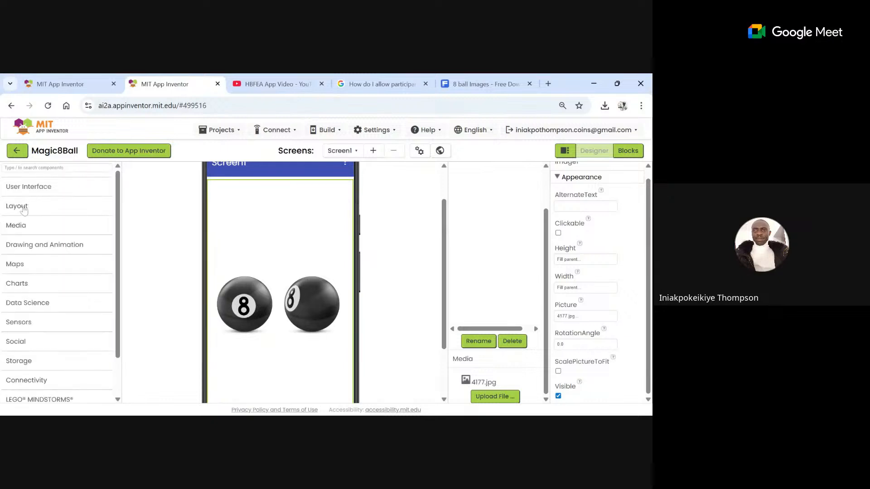
pyautogui.click(23, 207)
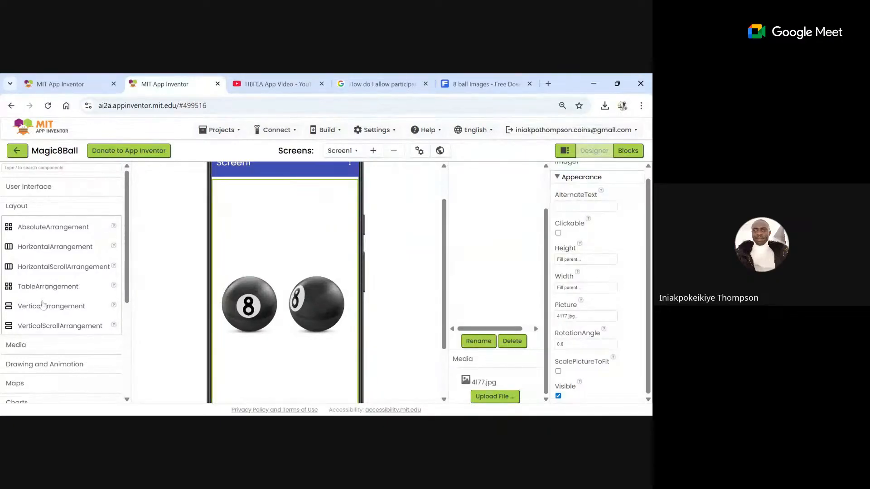
pyautogui.moveTo(42, 305); pyautogui.dragTo(299, 254)
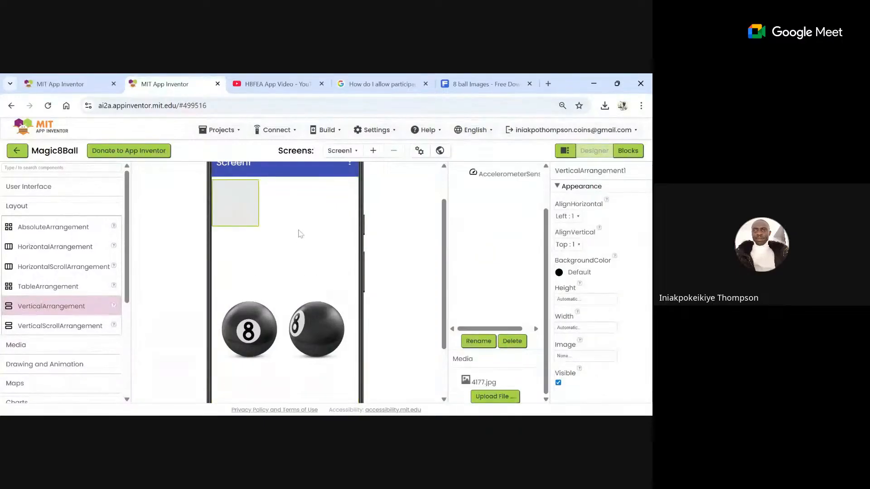
pyautogui.click(301, 236)
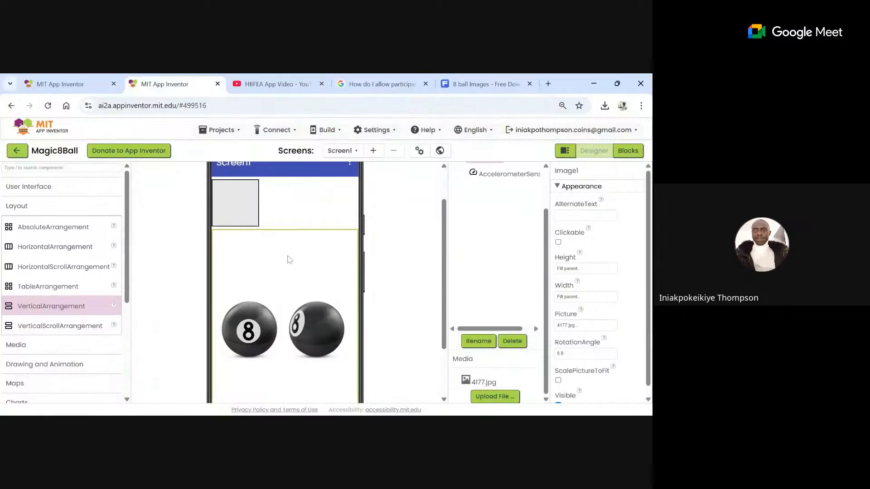
pyautogui.scroll(-1, 287, 256)
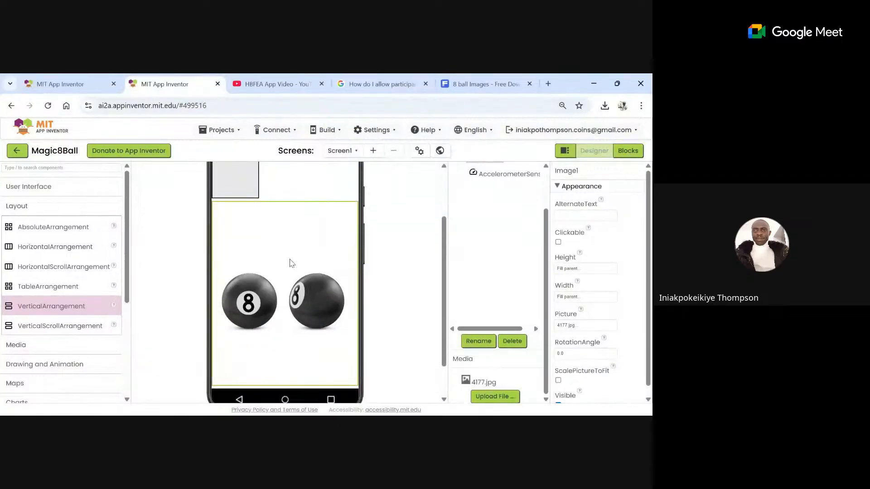
pyautogui.scroll(1, 290, 263)
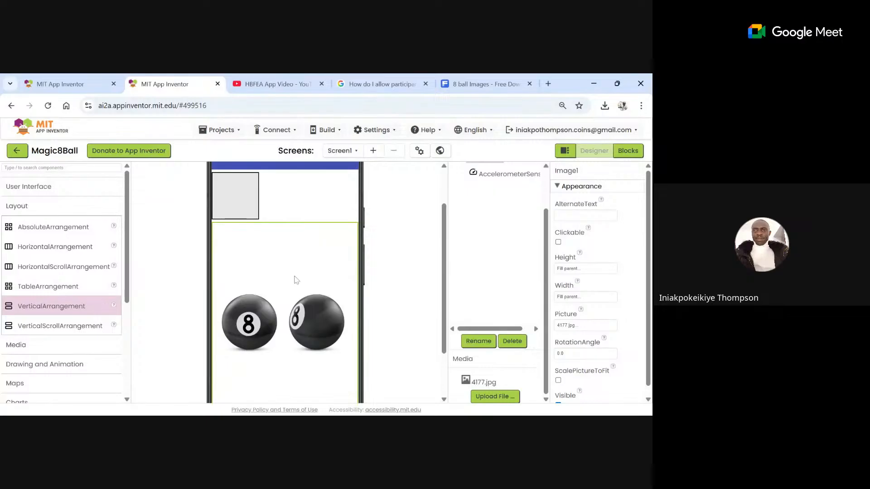
# - Move the 8-ball image into the VerticalArrangement on Screen1
pyautogui.moveTo(295, 280); pyautogui.dragTo(255, 209)
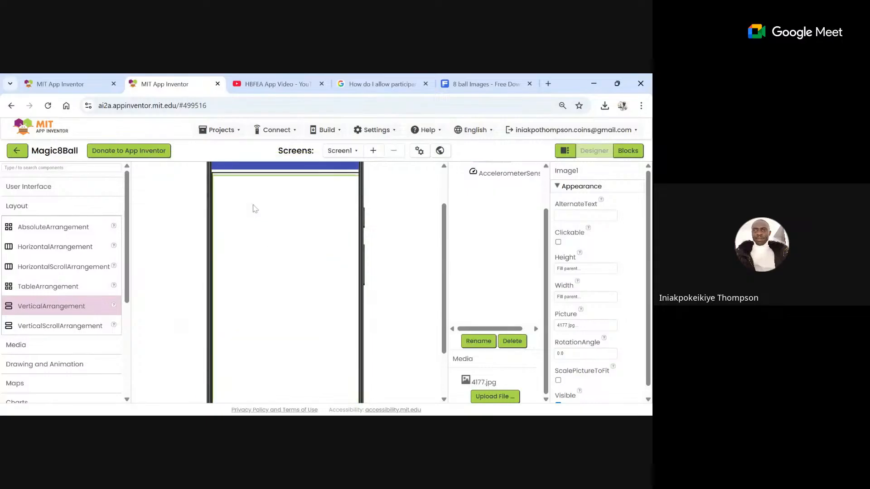
pyautogui.scroll(-1, 306, 271)
pyautogui.scroll(2, 306, 272)
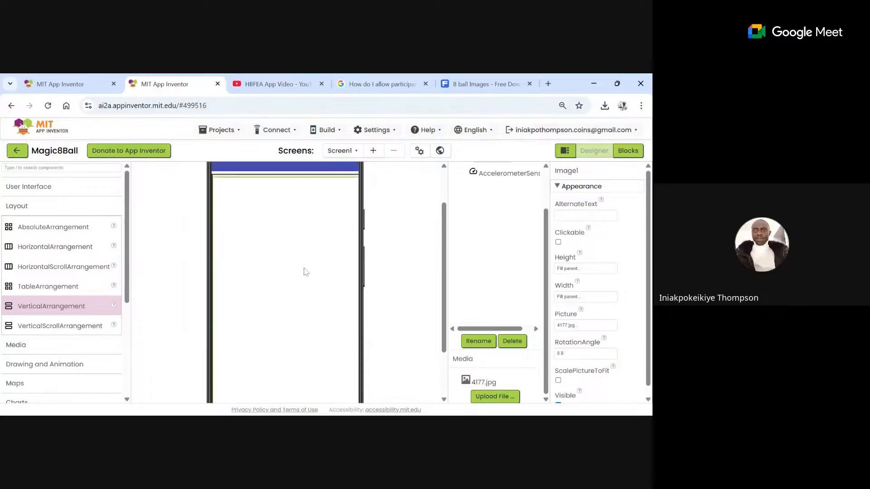
pyautogui.scroll(1, 305, 272)
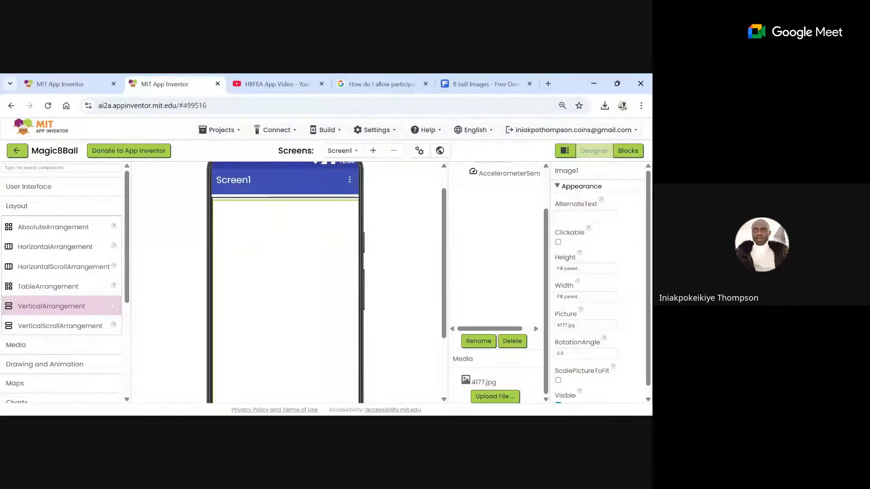
pyautogui.scroll(2, 254, 231)
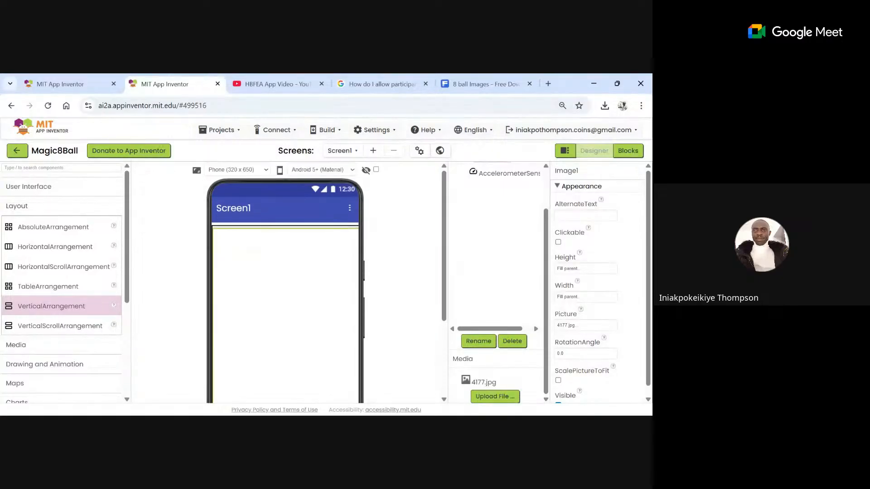
# - Set both the height and the width of the VerticalArrangement to Fill parent
pyautogui.moveTo(256, 252); pyautogui.dragTo(227, 274)
pyautogui.moveTo(289, 258); pyautogui.dragTo(262, 229)
pyautogui.click(255, 230)
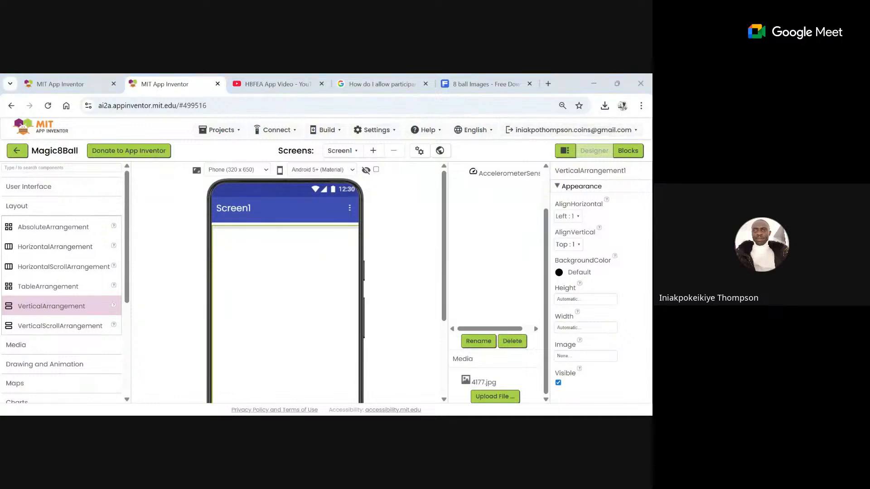
pyautogui.click(583, 300)
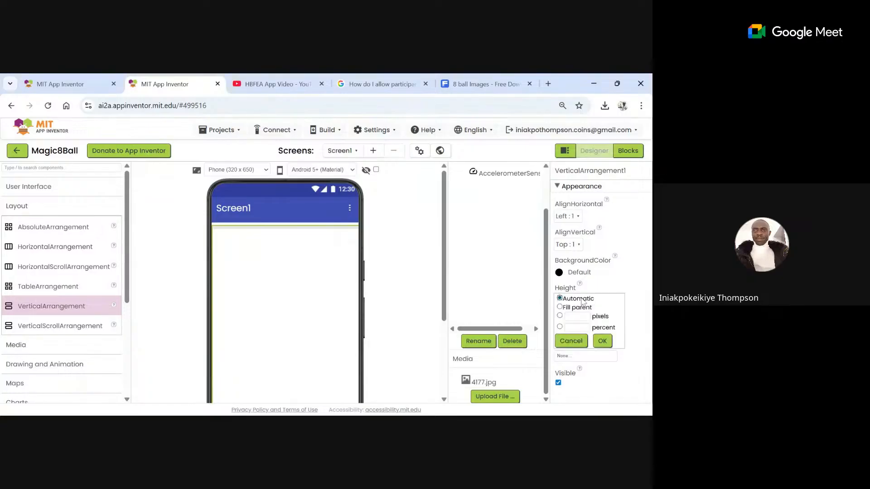
pyautogui.click(560, 307)
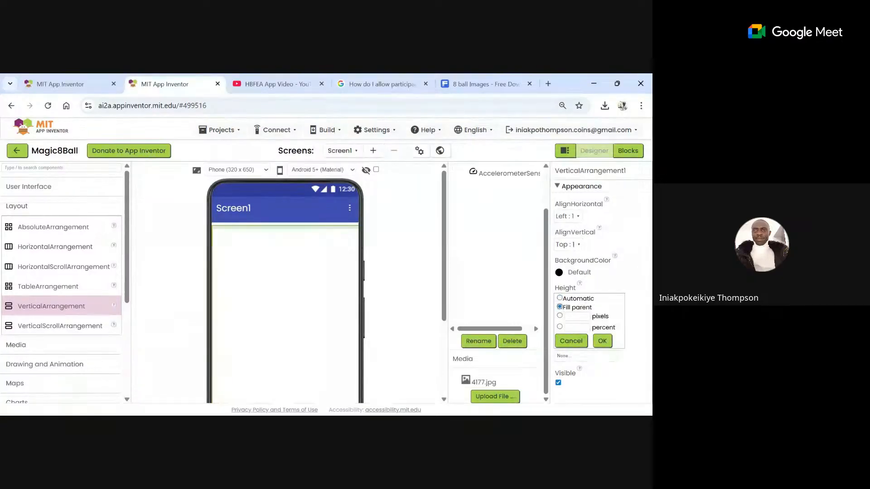
pyautogui.click(602, 341)
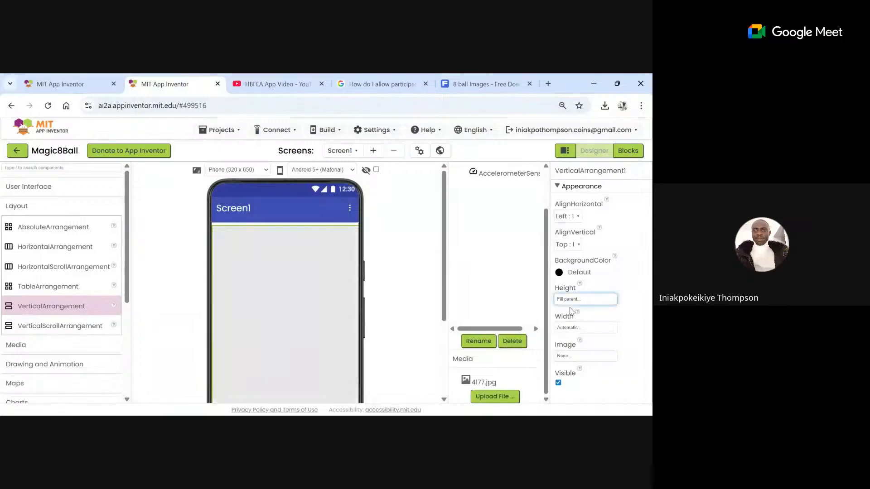
pyautogui.click(569, 329)
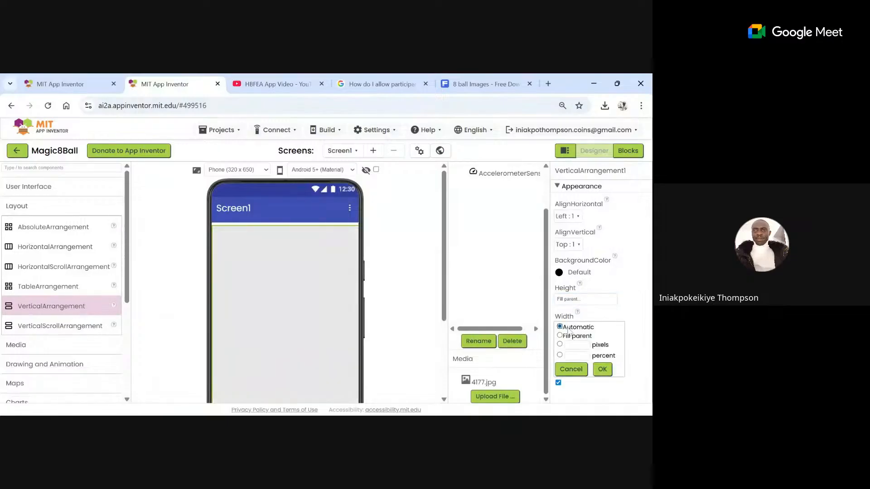
pyautogui.click(560, 335)
pyautogui.click(602, 369)
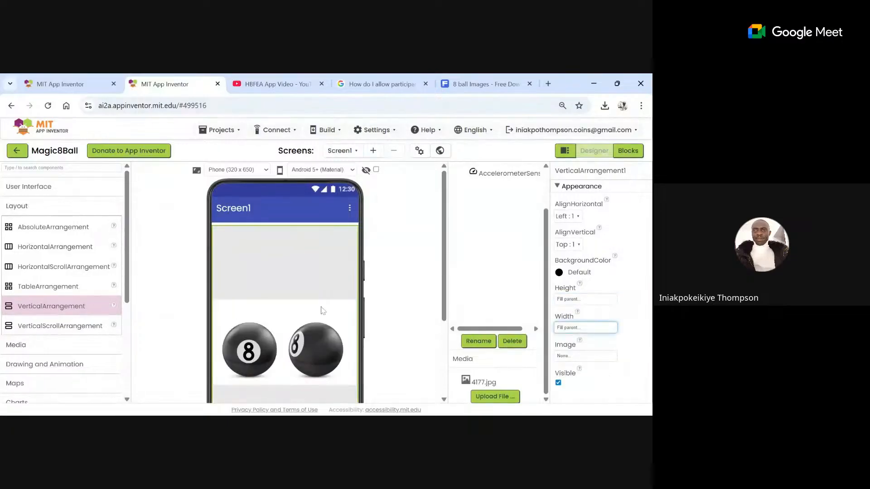
# - Examine how the 8-ball image sits inside the VerticalArrangement in the phone preview
pyautogui.hotkey('alt', 'Tab')
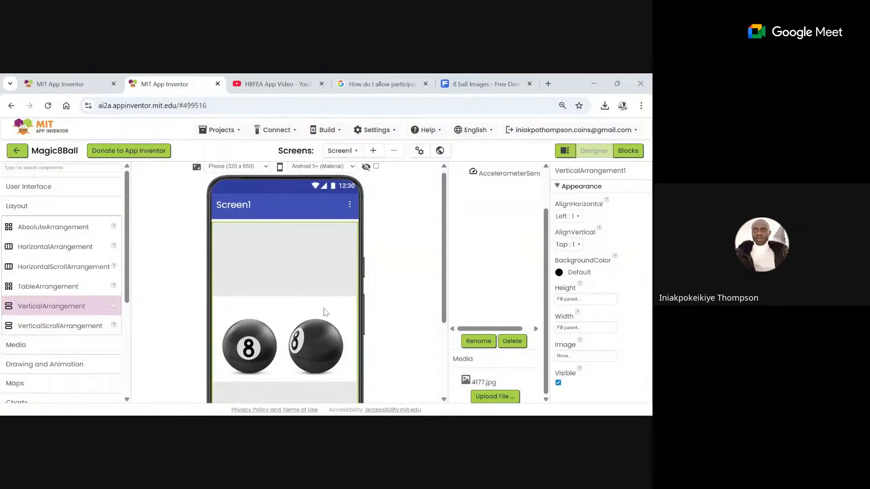
pyautogui.scroll(-2, 324, 308)
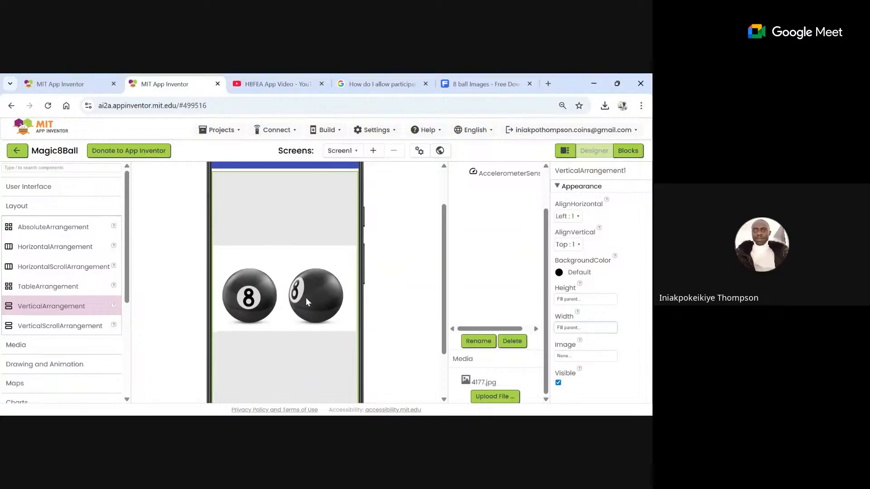
pyautogui.click(307, 299)
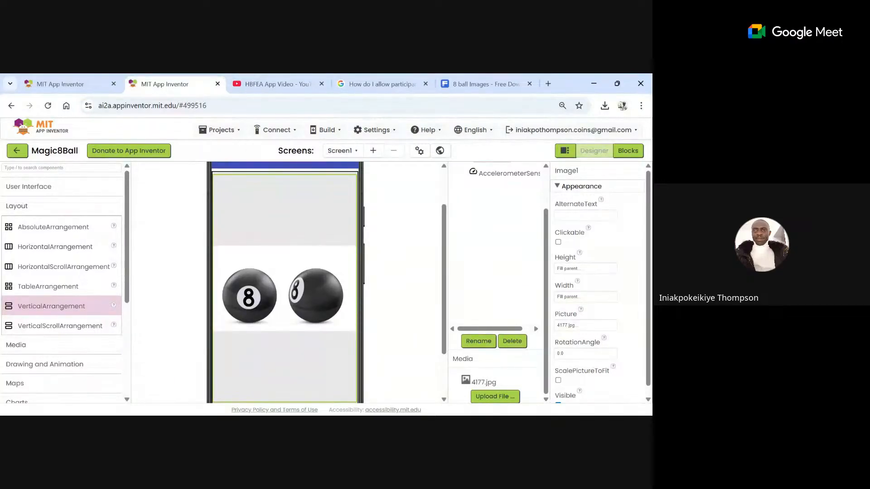
pyautogui.scroll(-1, 285, 282)
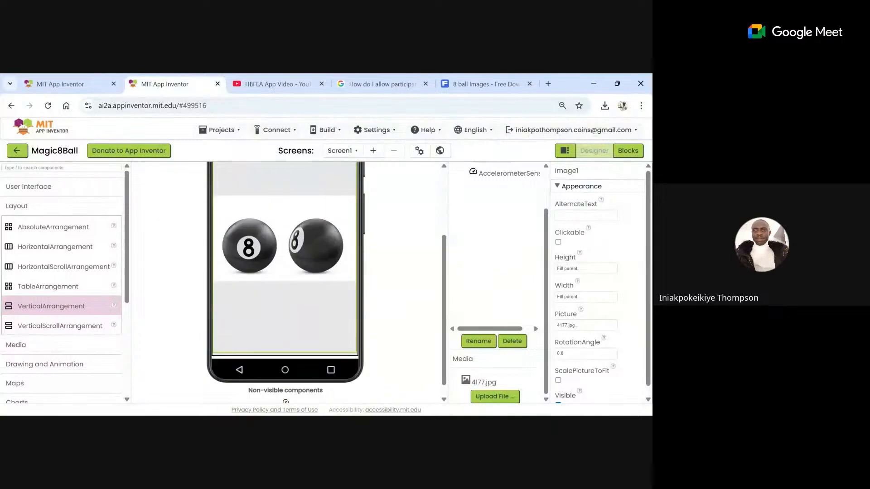
pyautogui.scroll(1, 285, 282)
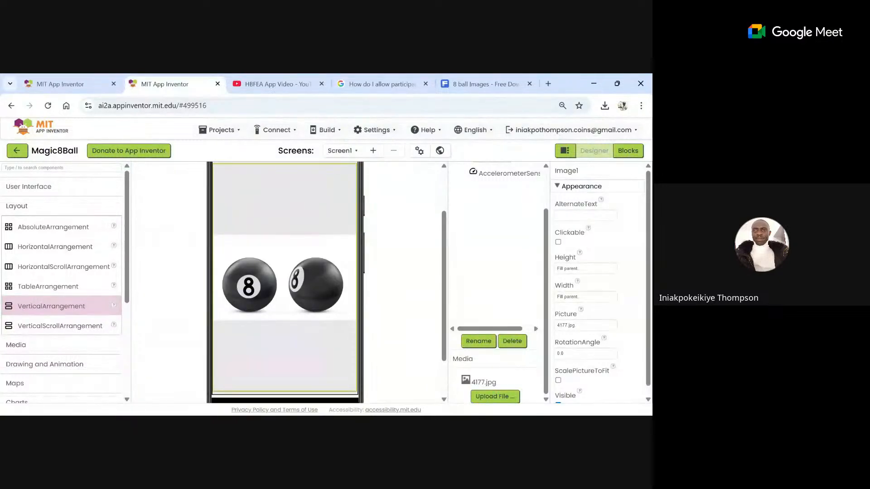
pyautogui.hotkey('alt', 'Tab')
pyautogui.hotkey('alt', 'Tab')
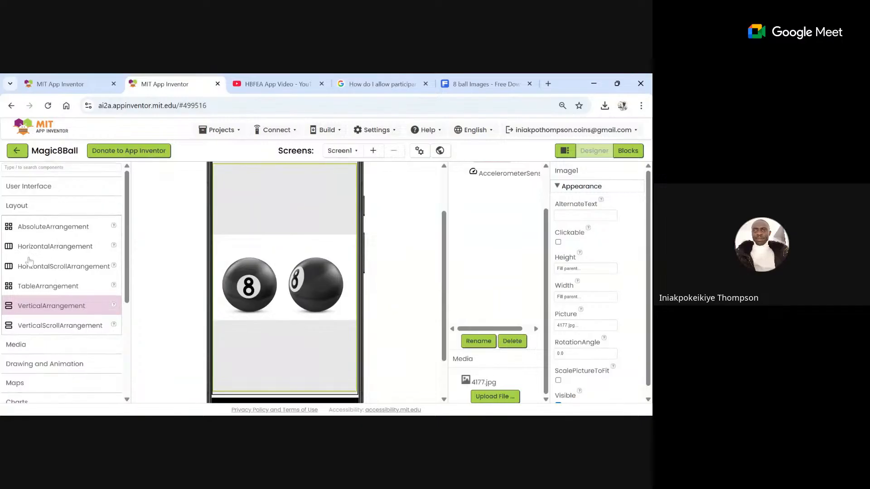
# - Add a Label from the User Interface components below the 8-ball image inside the VerticalArrangement
pyautogui.scroll(-2, 30, 254)
pyautogui.scroll(2, 33, 213)
pyautogui.click(32, 207)
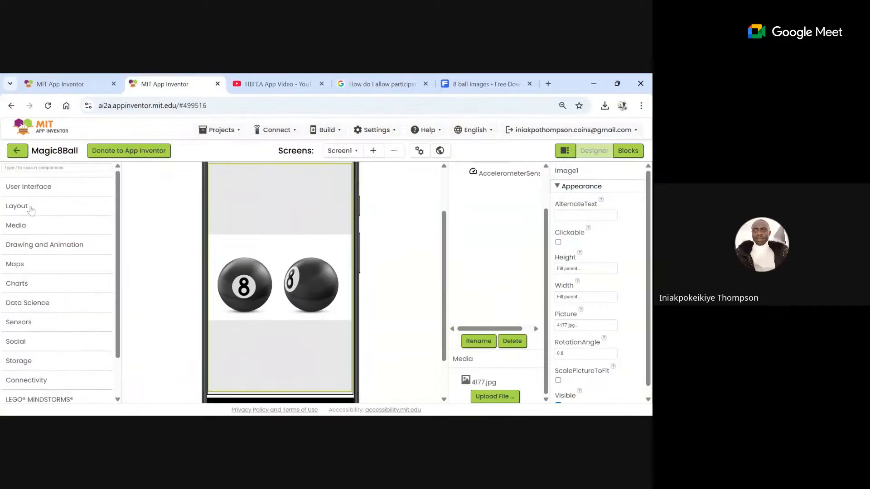
pyautogui.click(36, 193)
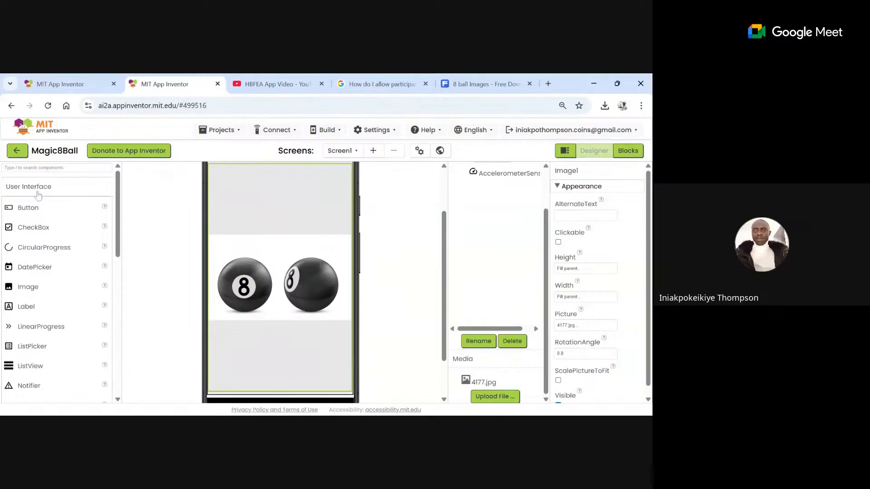
pyautogui.moveTo(26, 309); pyautogui.dragTo(287, 348)
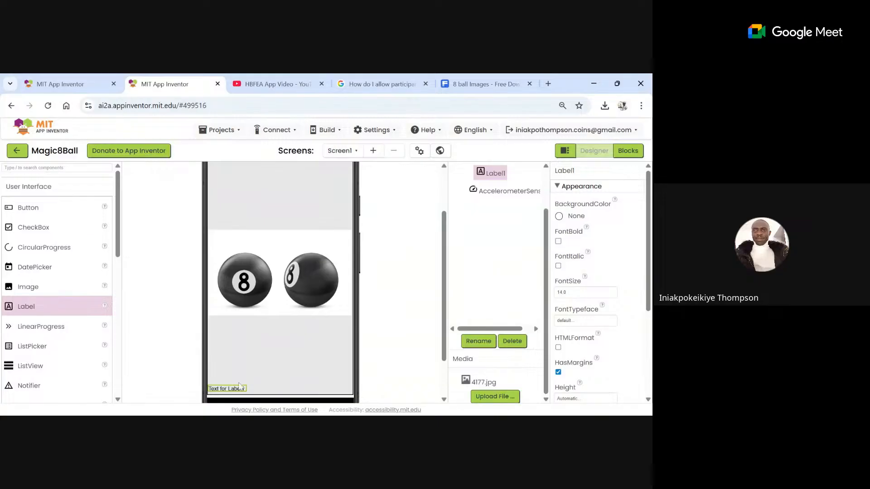
# - Set the width of the new Label to Fill parent
pyautogui.scroll(-3, 598, 281)
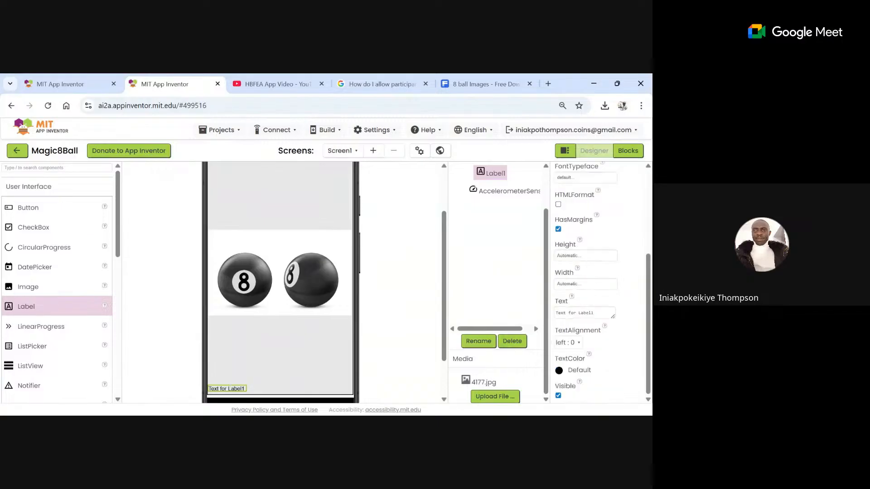
pyautogui.click(578, 285)
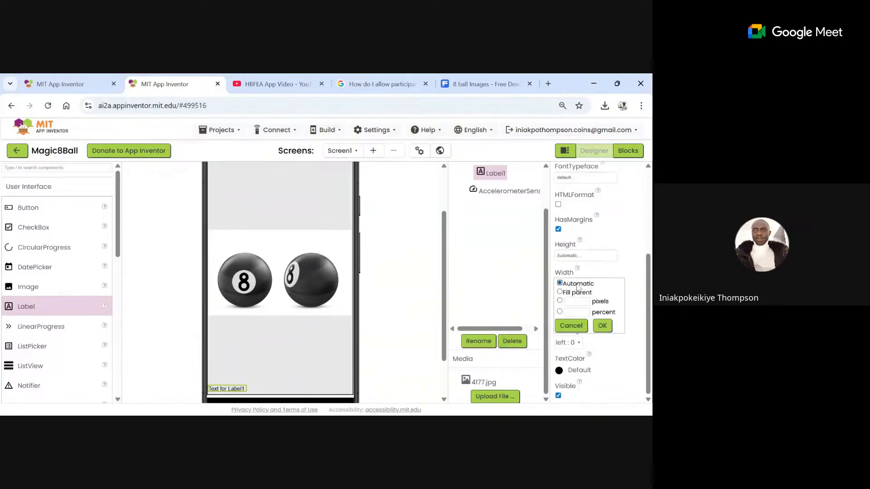
pyautogui.click(559, 292)
pyautogui.click(603, 326)
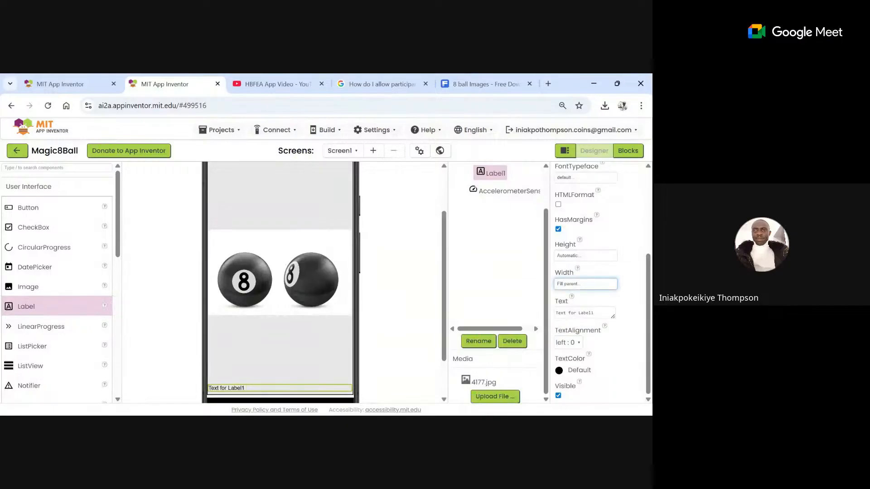
# - Change the Label's text to "Ask me a question..." and set its text alignment to center
pyautogui.click(585, 313)
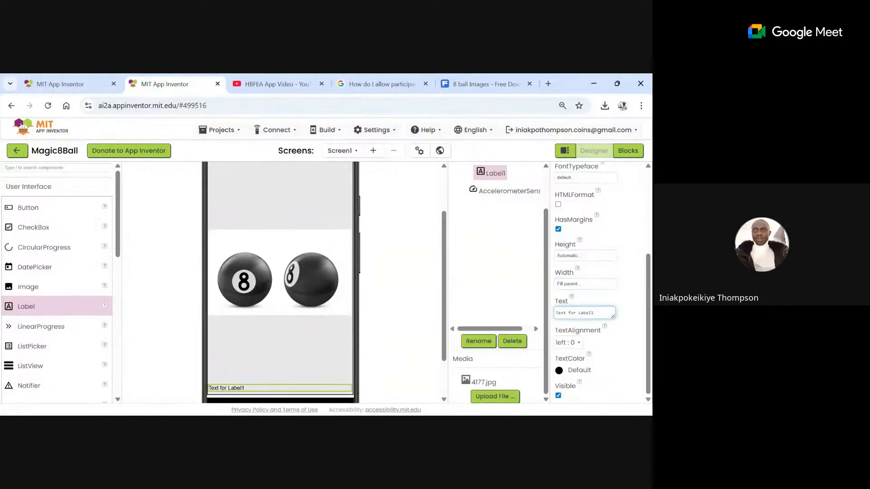
pyautogui.hotkey('ctrl', 'a')
pyautogui.write('Ask me a question...')
pyautogui.press('Return')
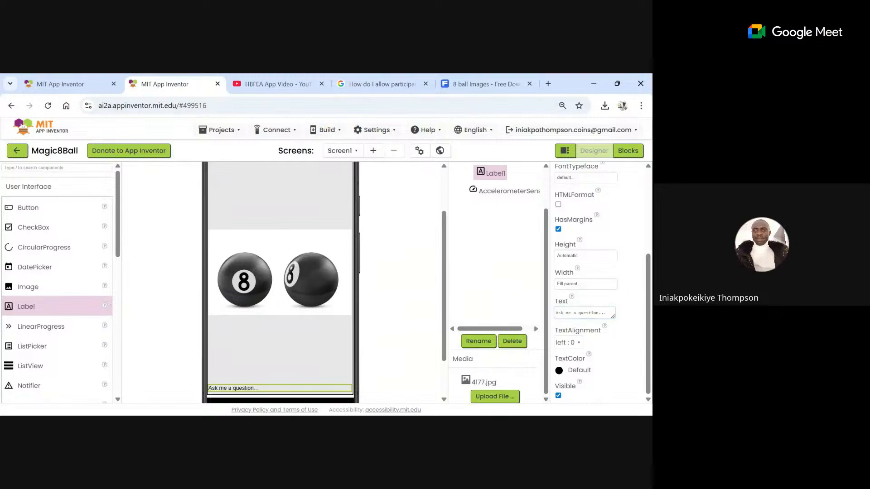
pyautogui.scroll(1, 586, 313)
pyautogui.scroll(-1, 585, 326)
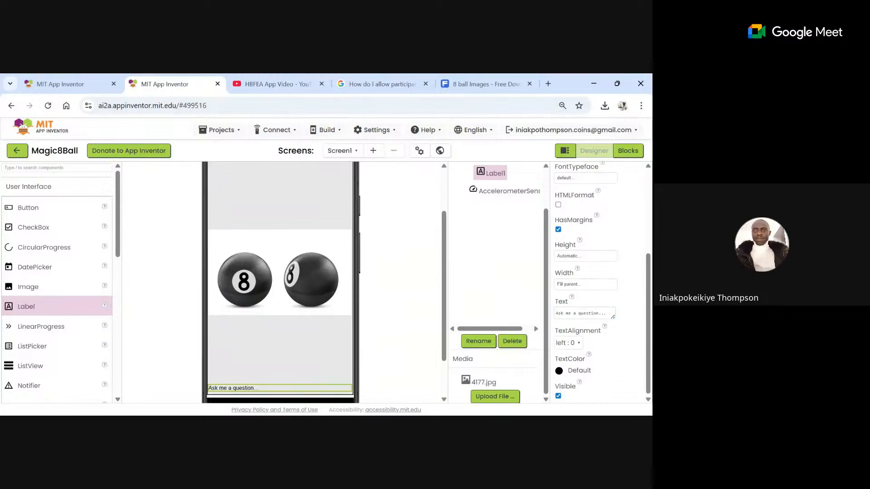
pyautogui.click(580, 344)
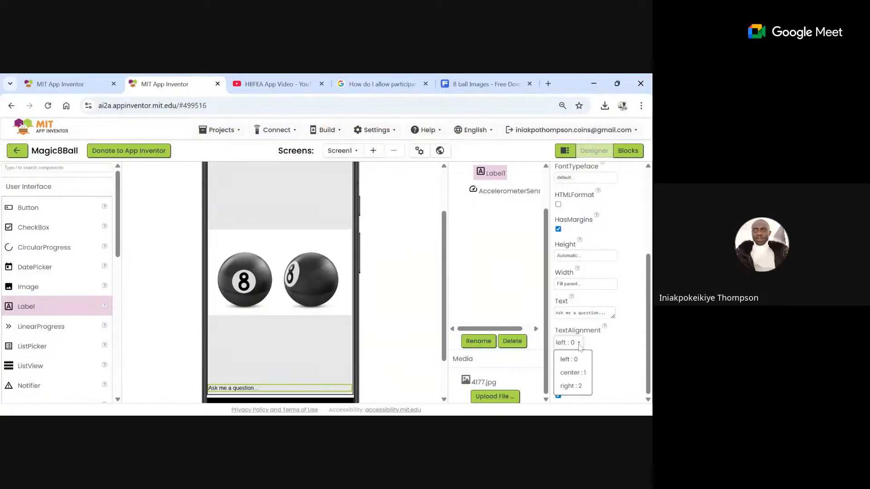
pyautogui.click(572, 374)
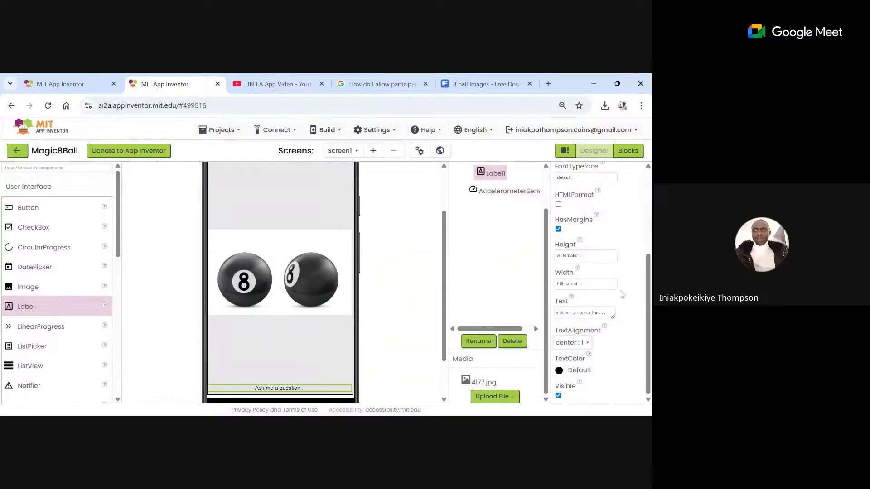
# - Set the font size of the "Ask me a question..." label to 20
pyautogui.scroll(1, 621, 295)
pyautogui.scroll(3, 621, 294)
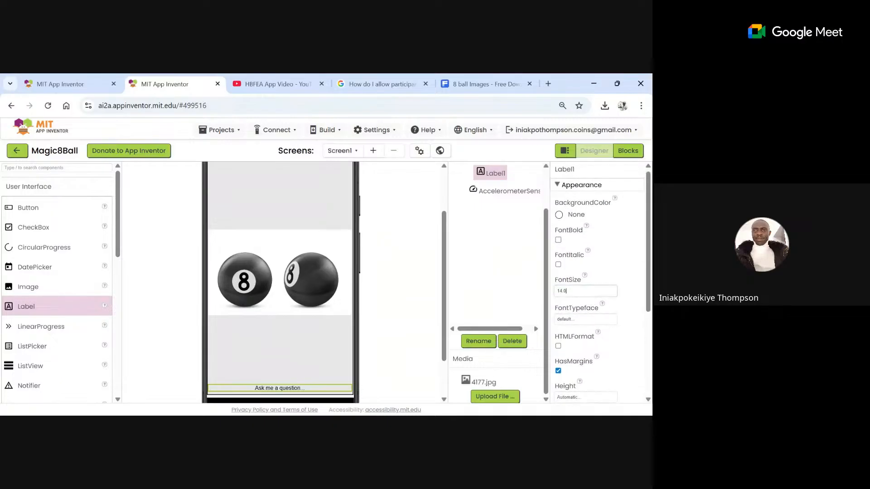
pyautogui.click(589, 291)
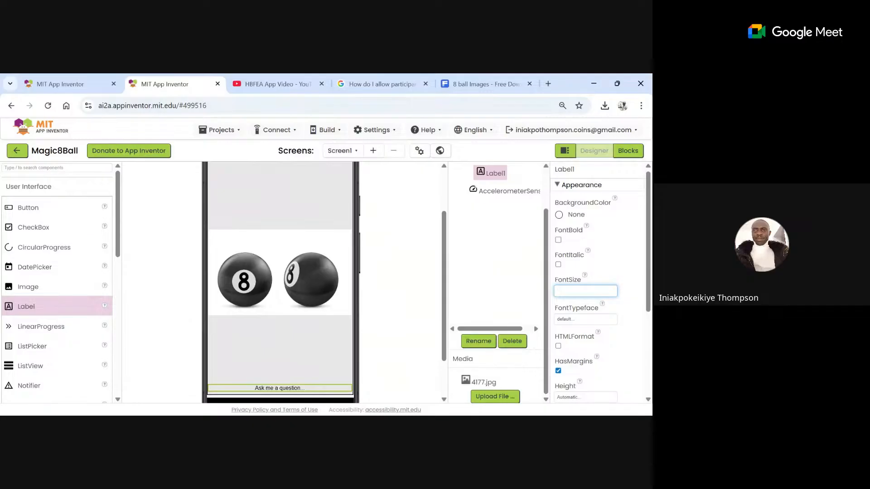
pyautogui.press('Return')
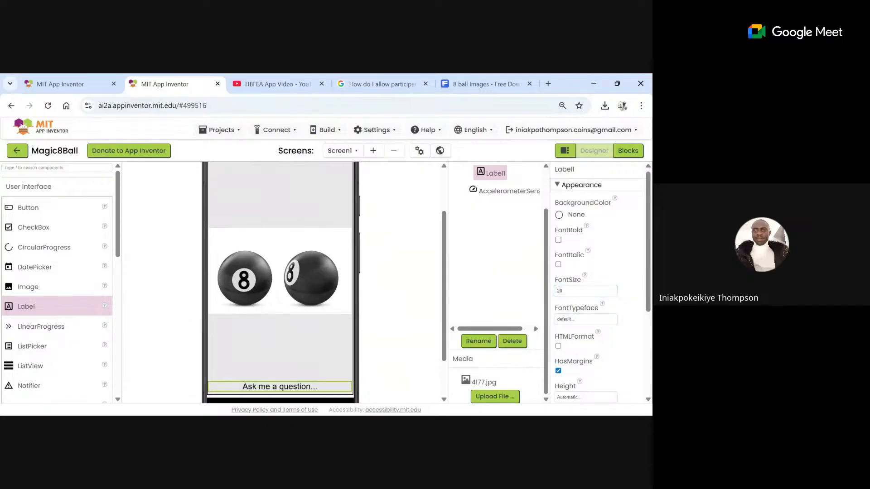
pyautogui.click(343, 208)
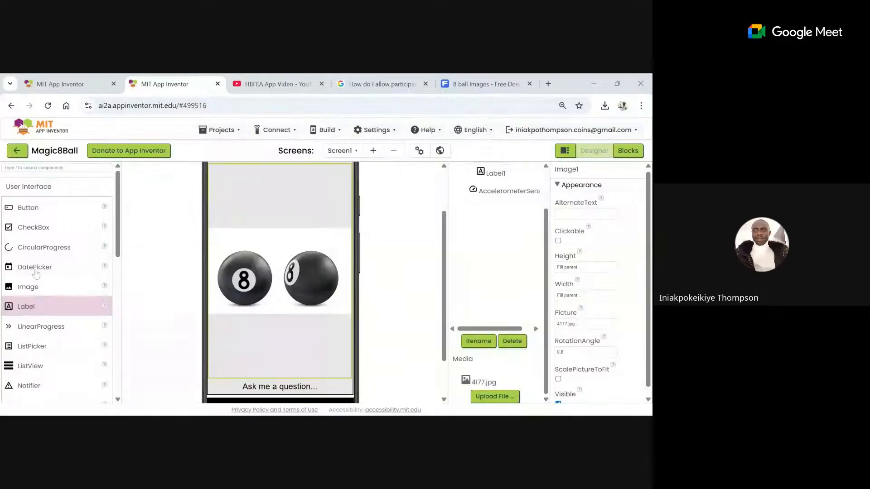
pyautogui.click(45, 192)
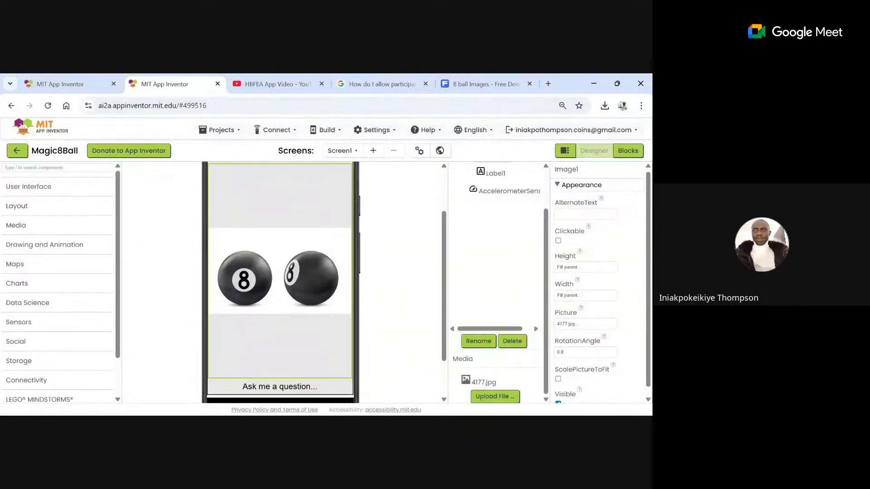
pyautogui.scroll(-1, 24, 336)
pyautogui.scroll(1, 24, 335)
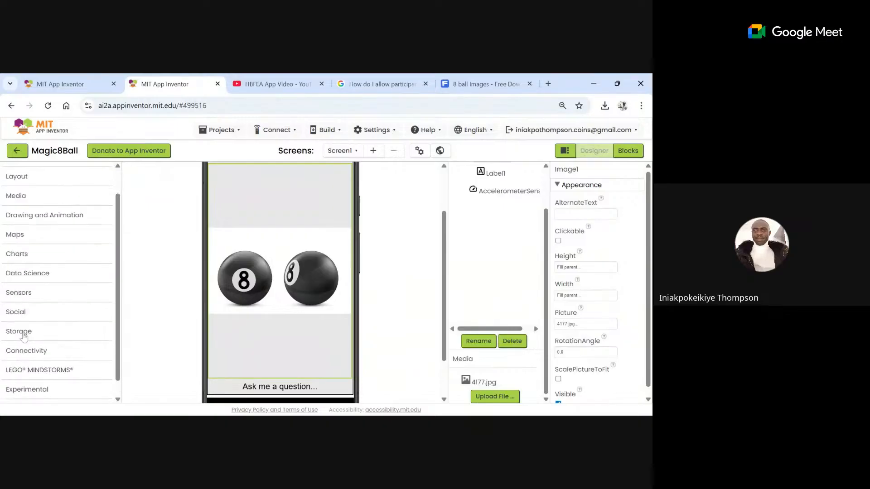
pyautogui.scroll(-1, 24, 338)
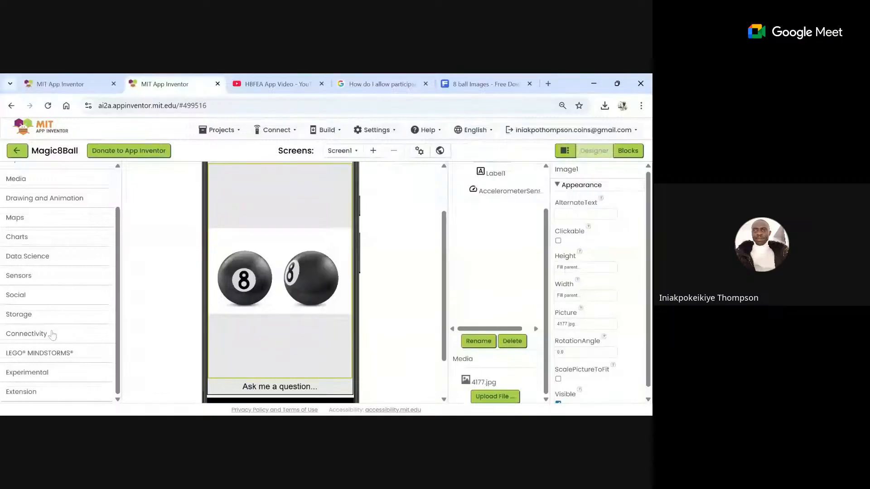
pyautogui.scroll(1, 52, 334)
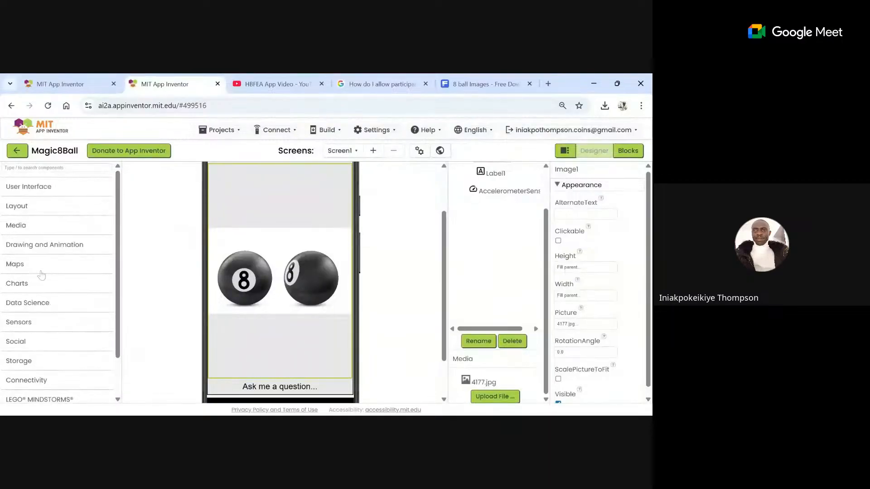
# - Add a TextToSpeech component from the Media components to the Magic8Ball screen
pyautogui.click(23, 227)
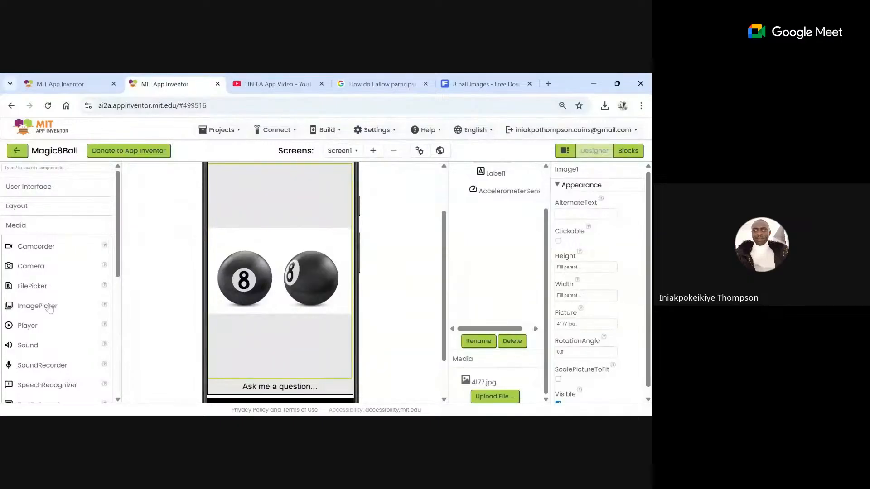
pyautogui.scroll(-2, 50, 308)
pyautogui.scroll(-1, 50, 308)
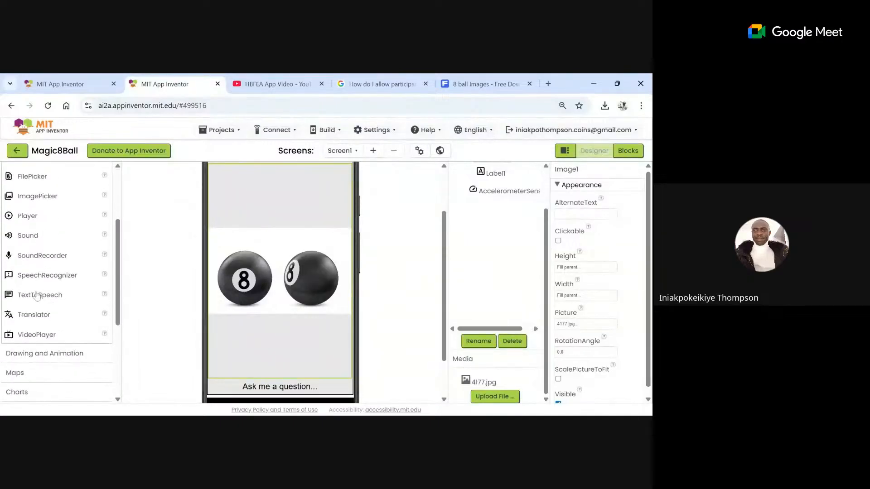
pyautogui.moveTo(37, 294); pyautogui.dragTo(349, 338)
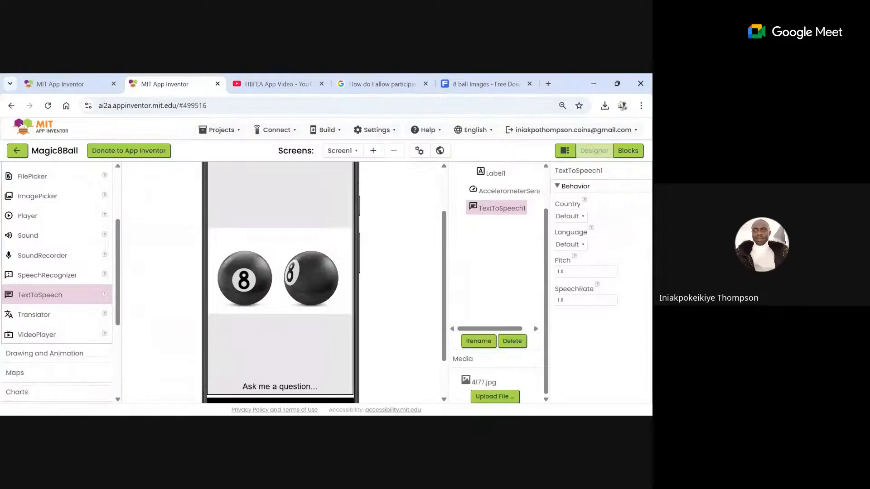
# - Make the font of the "Ask me a question..." label bold
pyautogui.click(274, 385)
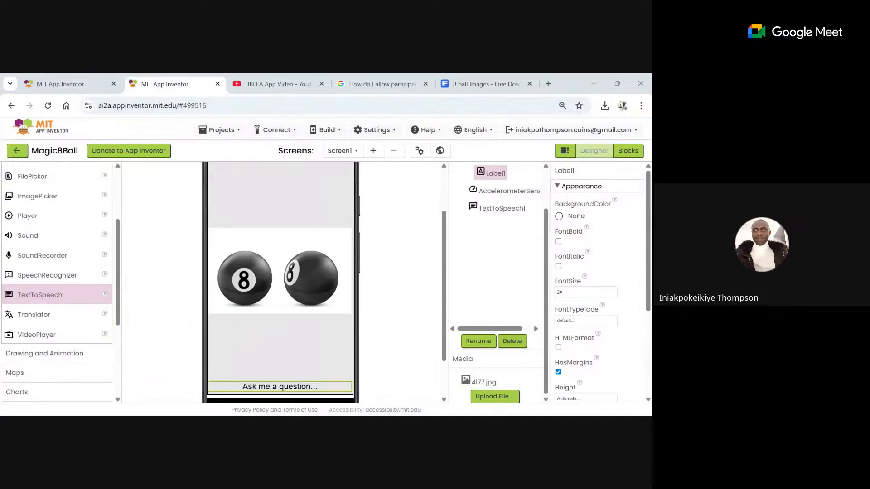
pyautogui.scroll(-3, 612, 323)
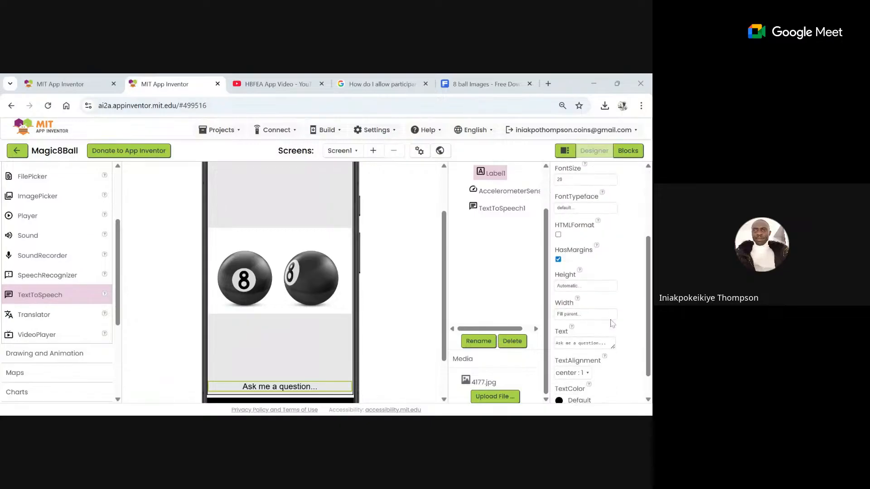
pyautogui.scroll(-1, 613, 323)
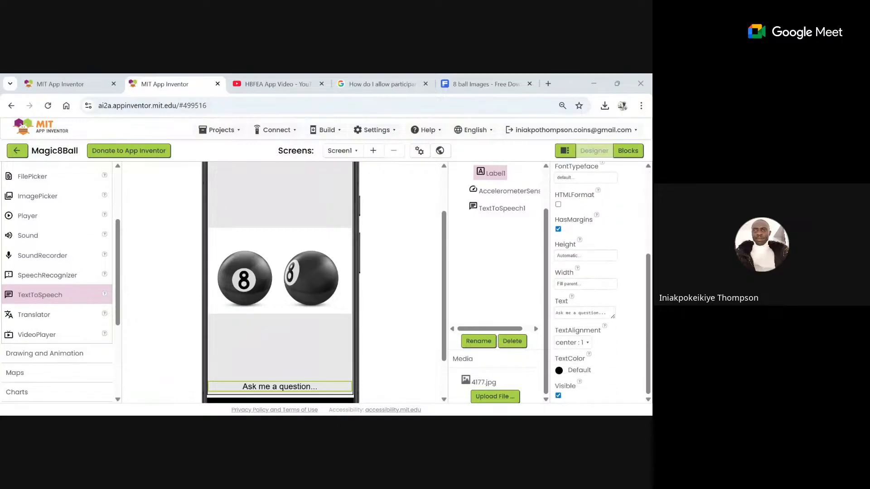
pyautogui.scroll(1, 602, 281)
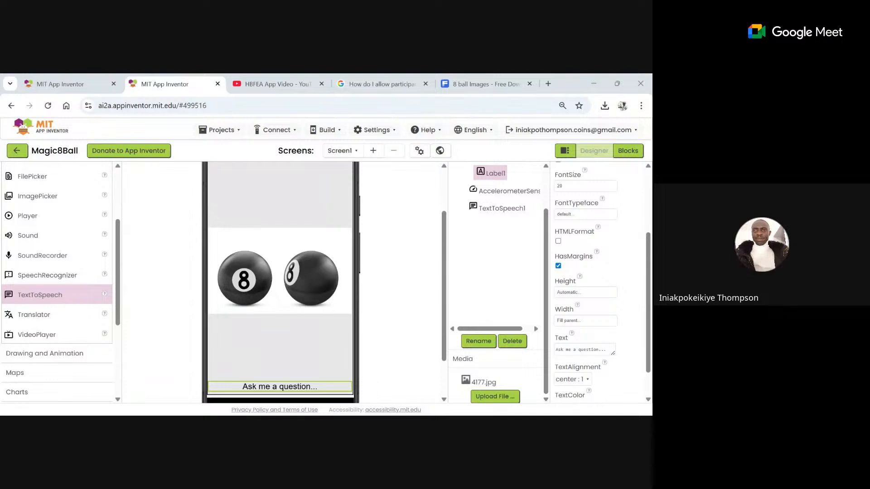
pyautogui.scroll(3, 602, 281)
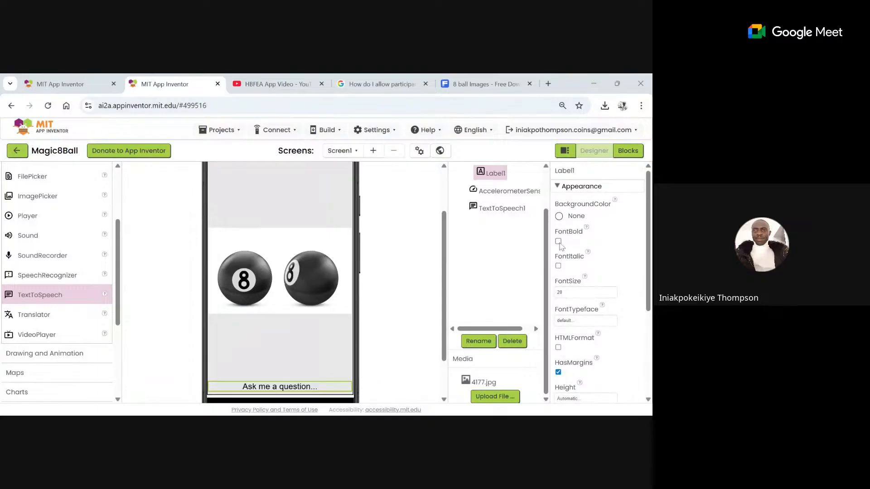
pyautogui.click(557, 244)
pyautogui.click(559, 242)
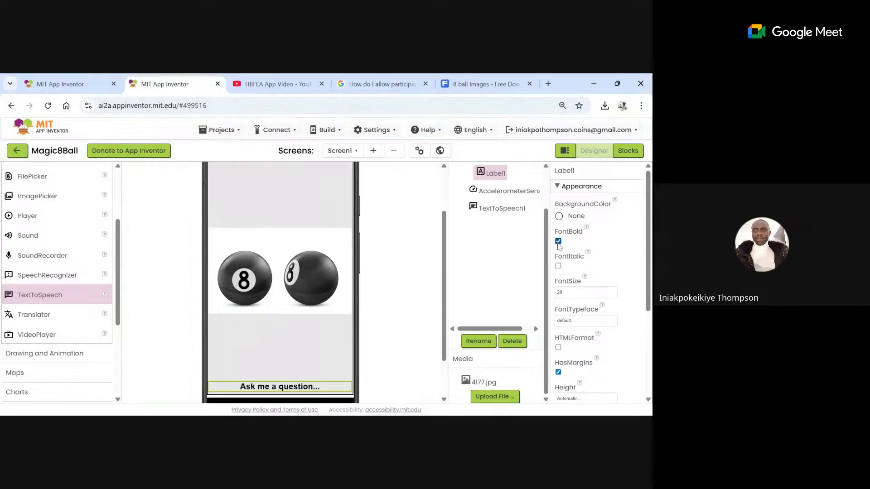
# - Set the background color of the "Ask me a question..." label to Red and save the choice
pyautogui.scroll(-3, 586, 262)
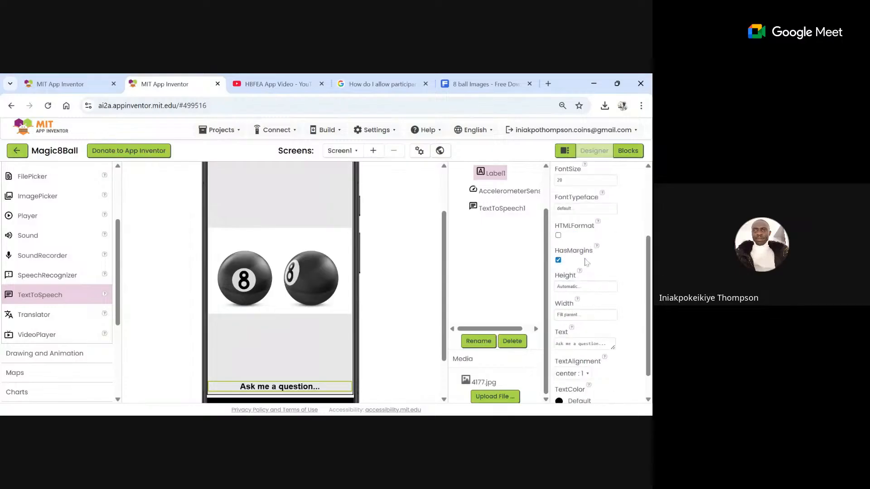
pyautogui.scroll(-1, 587, 262)
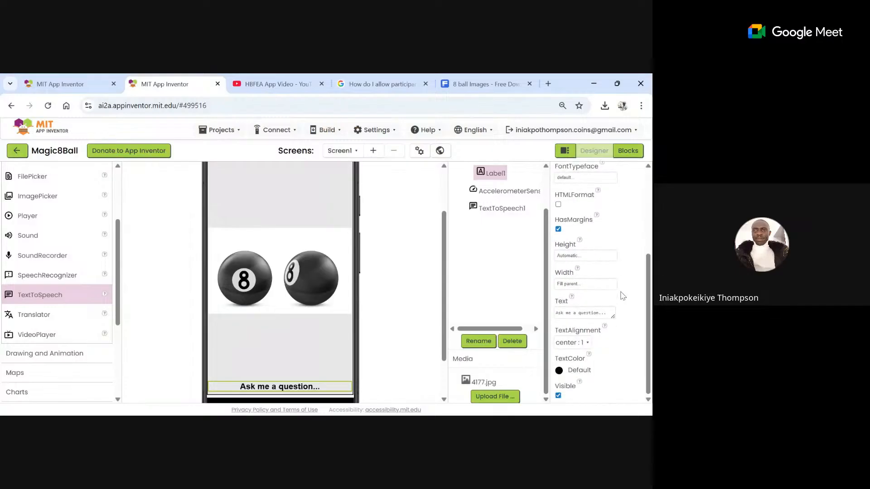
pyautogui.scroll(5, 587, 272)
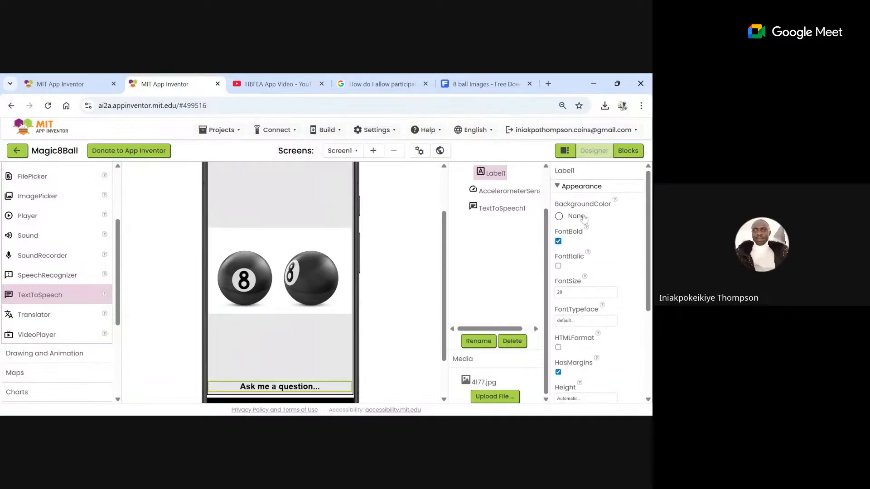
pyautogui.click(560, 218)
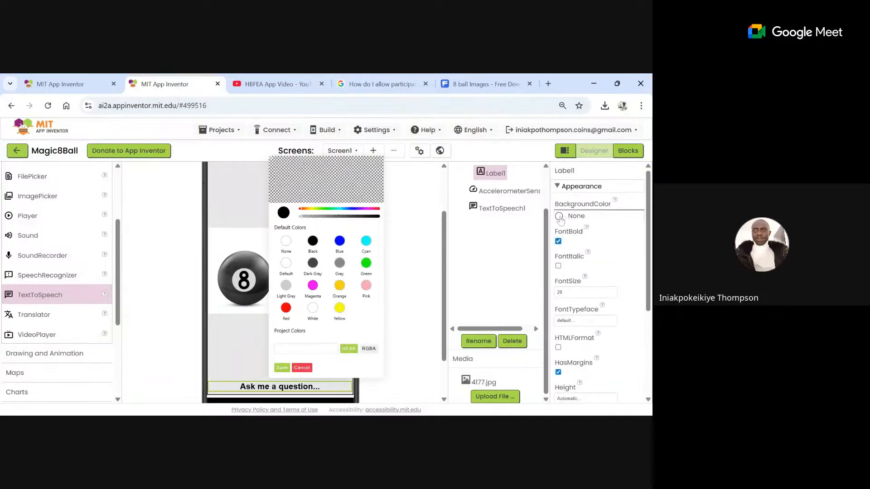
pyautogui.click(286, 309)
pyautogui.click(282, 367)
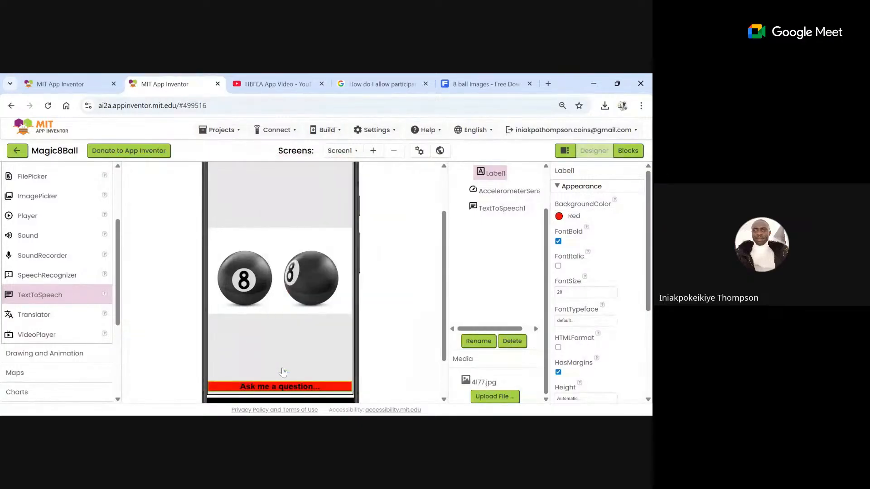
# - Examine the finished Screen1 layout, from the title bar and 8-ball image down to the label and non-visible components
pyautogui.click(324, 363)
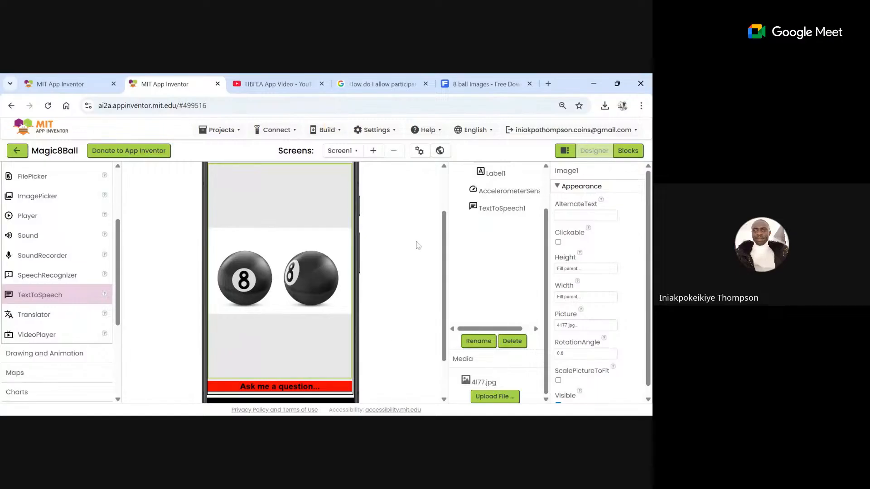
pyautogui.scroll(2, 398, 247)
pyautogui.scroll(-3, 398, 247)
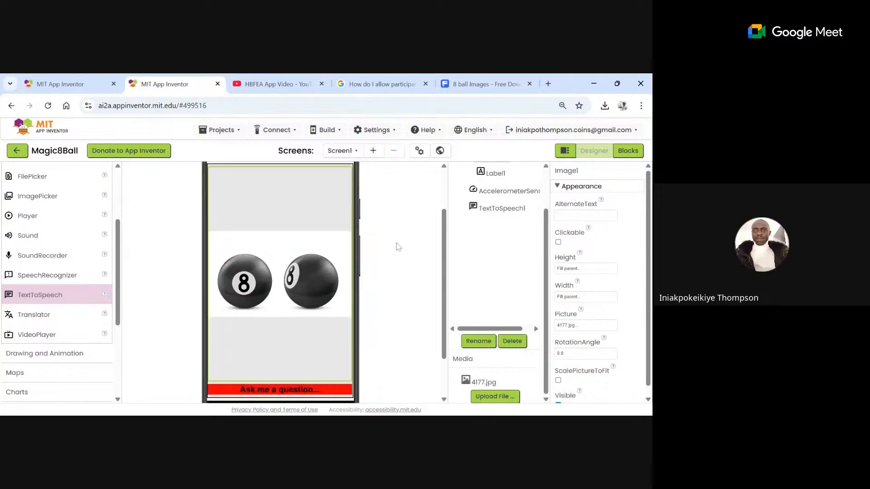
pyautogui.scroll(-1, 398, 246)
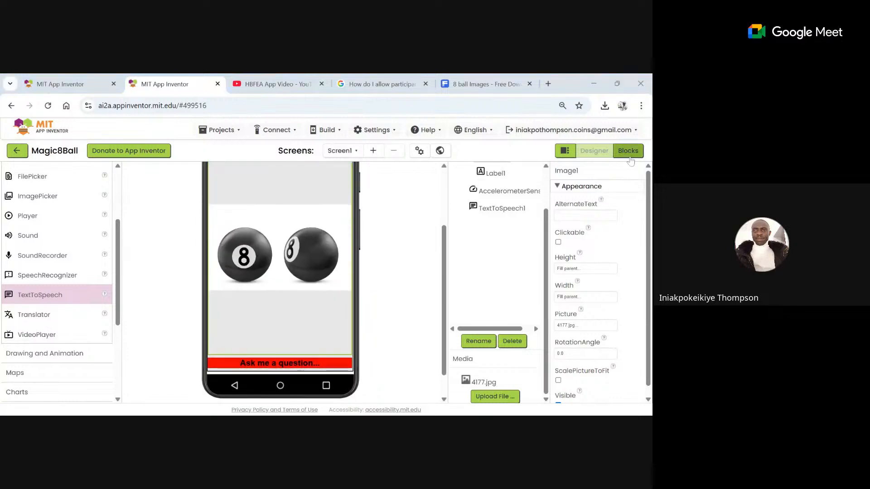
pyautogui.click(629, 153)
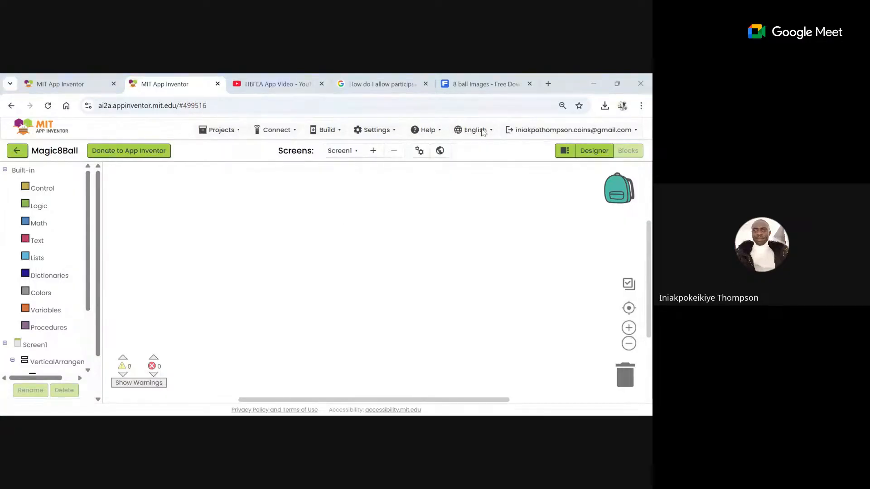
pyautogui.click(594, 150)
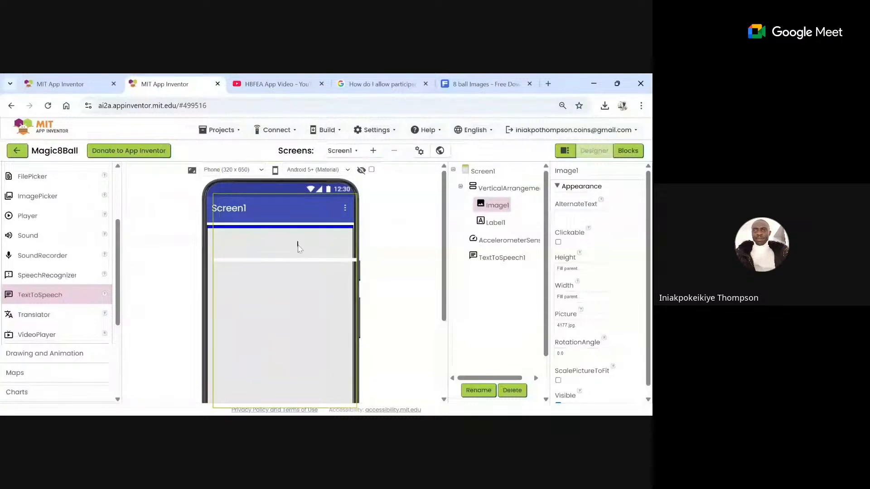
pyautogui.scroll(-3, 292, 262)
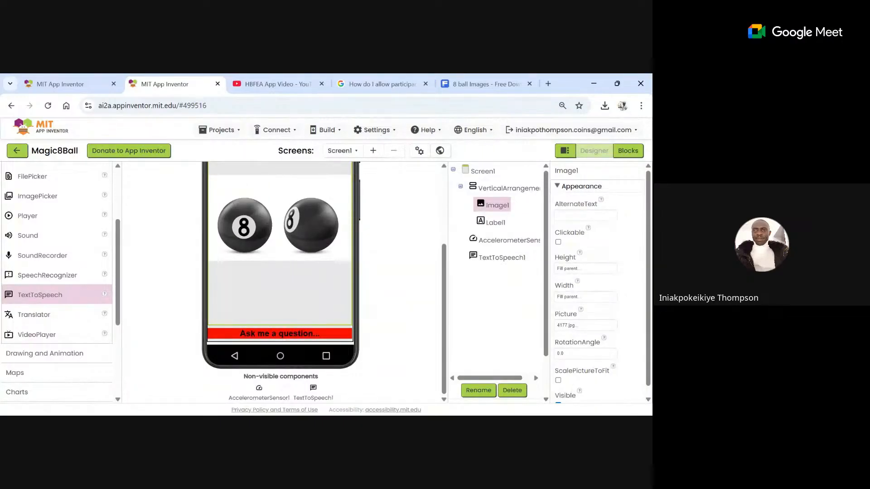
pyautogui.scroll(2, 290, 272)
pyautogui.scroll(-2, 290, 272)
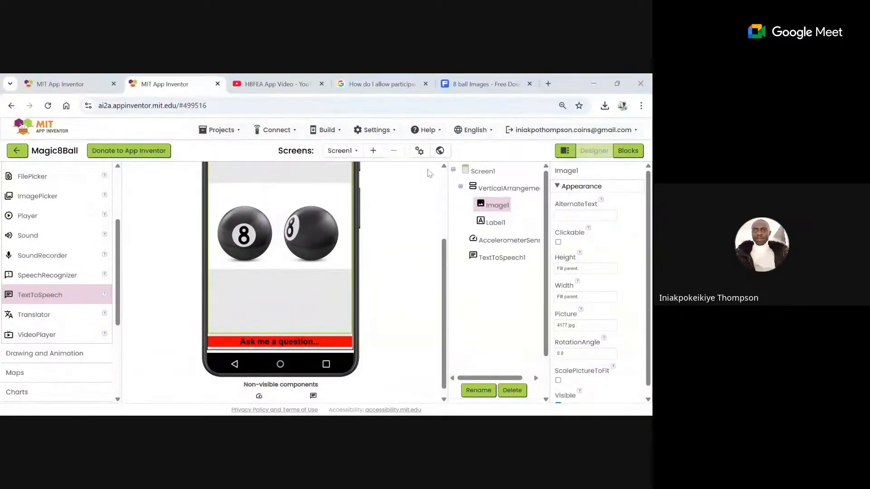
pyautogui.scroll(2, 290, 254)
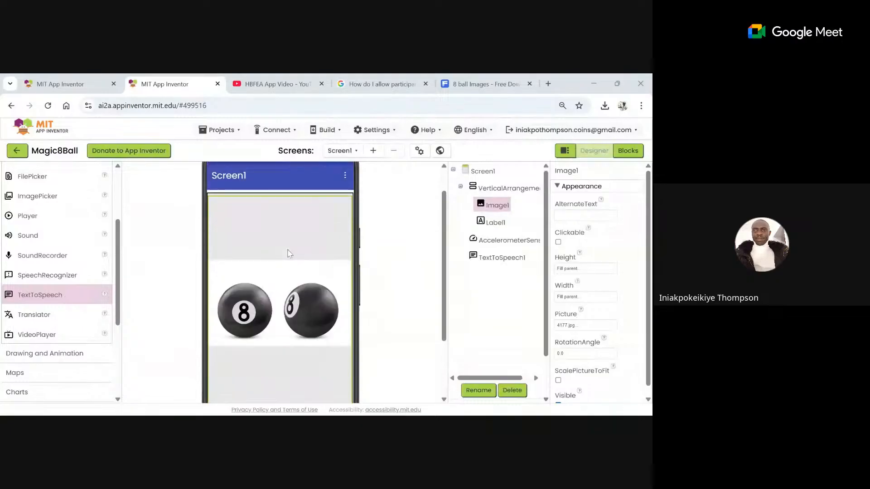
pyautogui.scroll(-2, 290, 254)
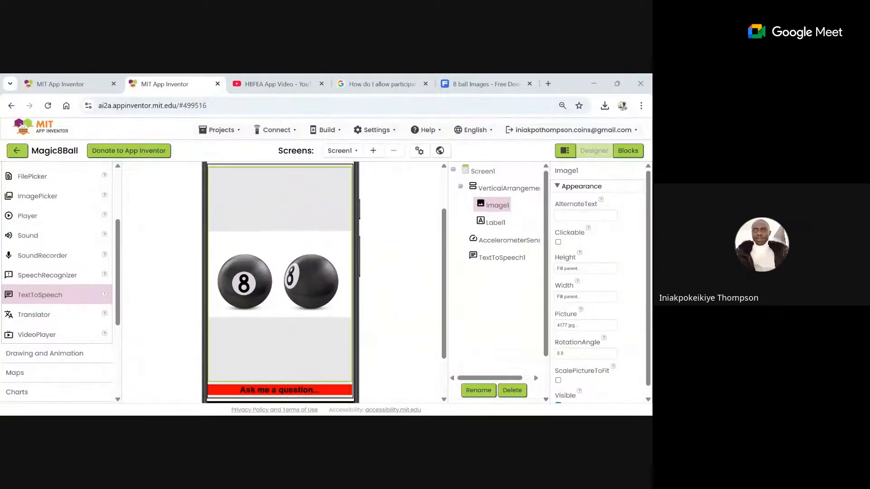
pyautogui.scroll(1, 279, 281)
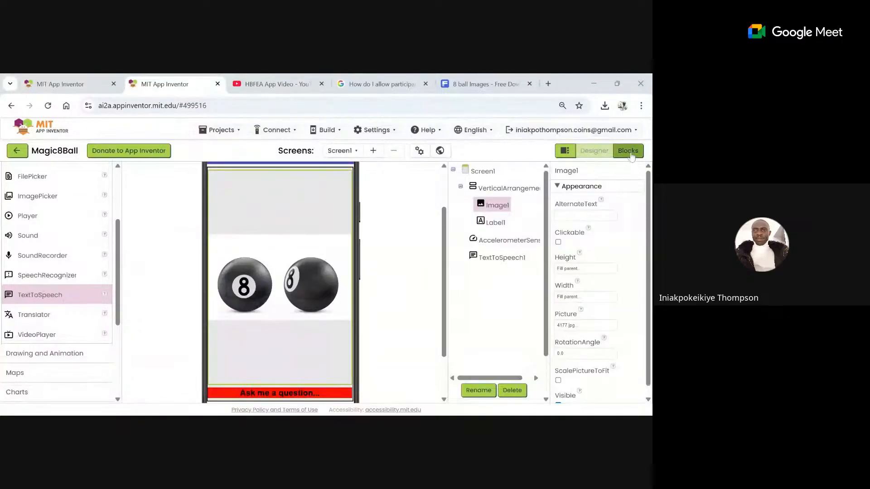
# - Add the AccelerometerSensor1 Shaking event block to the upper-left area of the blocks workspace
pyautogui.click(631, 154)
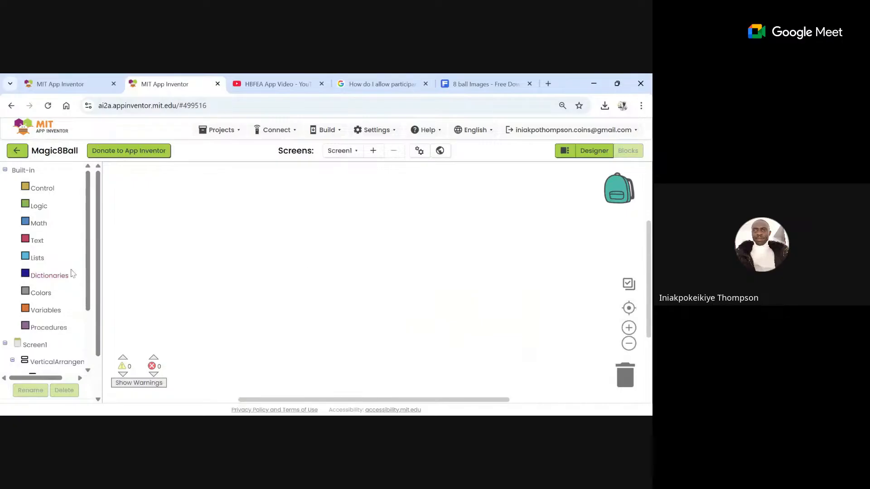
pyautogui.scroll(-1, 101, 321)
pyautogui.scroll(-1, 98, 336)
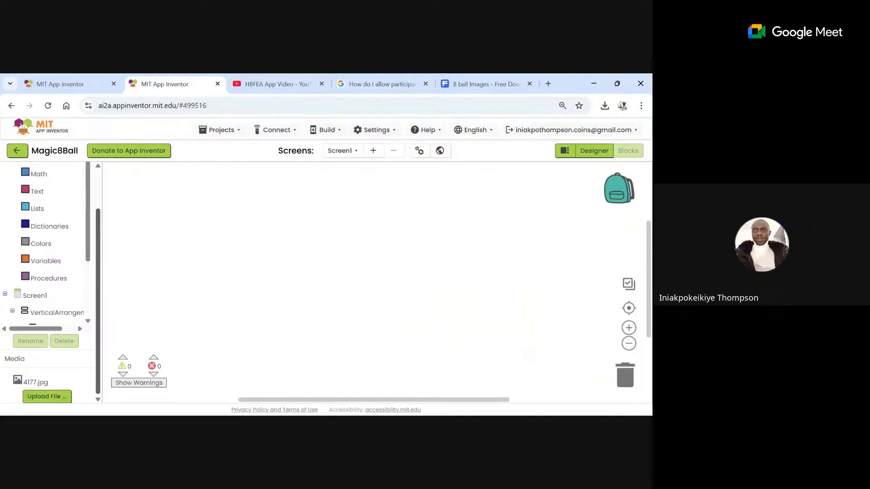
pyautogui.scroll(-4, 43, 290)
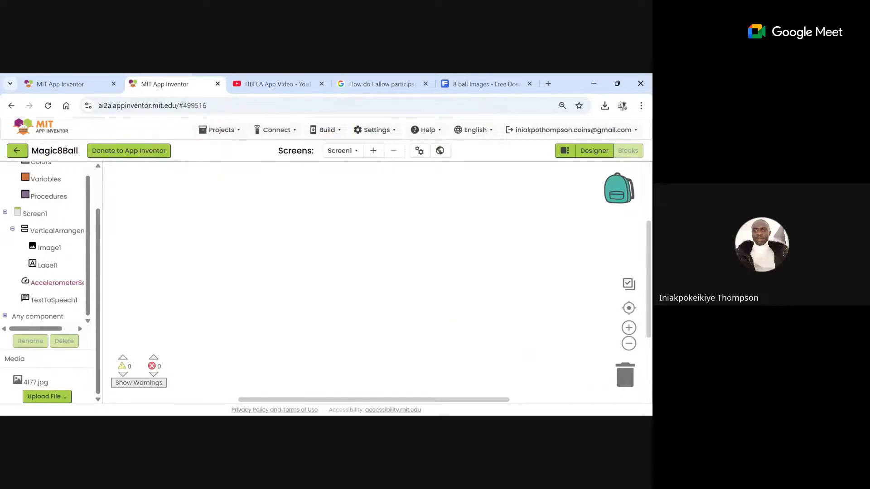
pyautogui.click(51, 283)
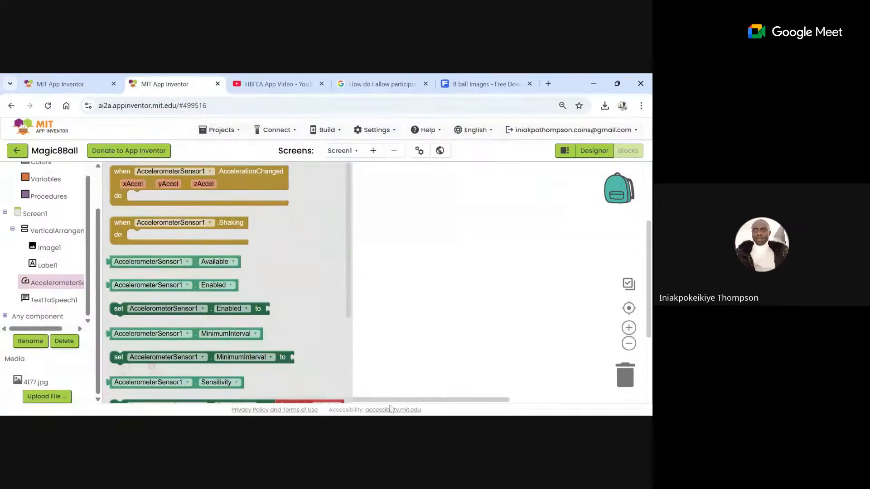
pyautogui.hotkey('alt', 'Tab')
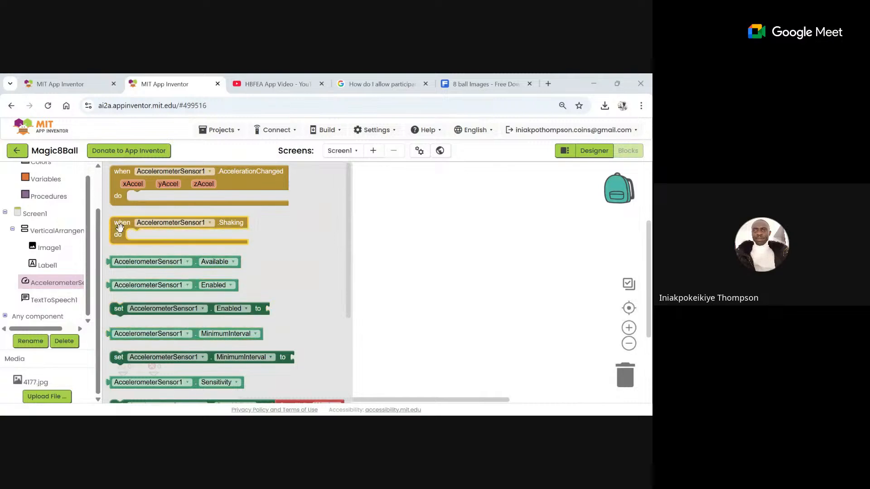
pyautogui.moveTo(120, 228); pyautogui.dragTo(125, 189)
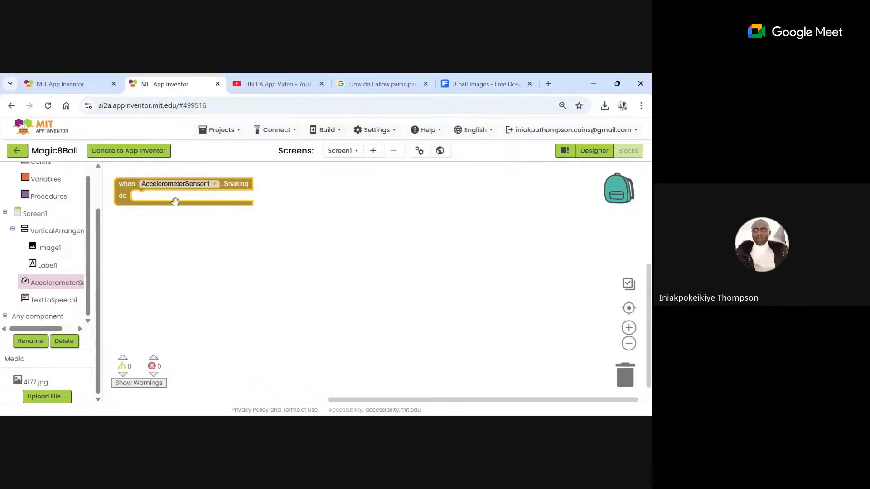
pyautogui.moveTo(128, 189); pyautogui.dragTo(146, 197)
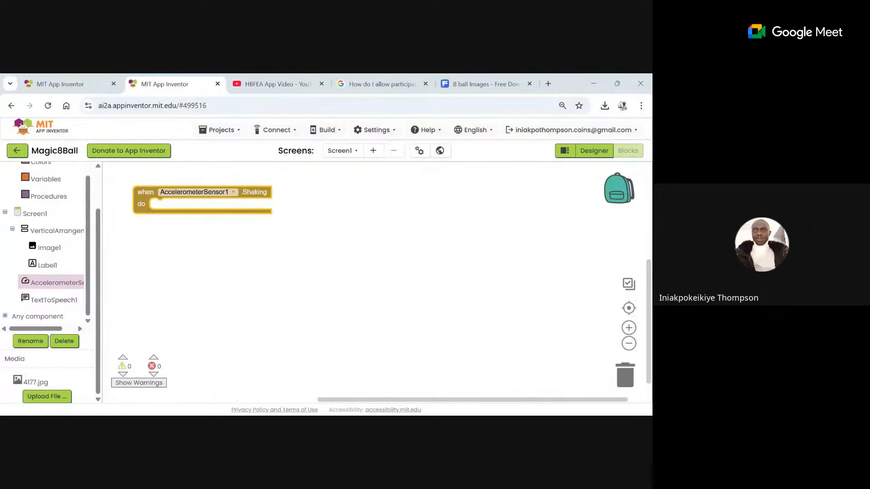
pyautogui.hotkey('alt', 'Tab')
pyautogui.scroll(2, 28, 246)
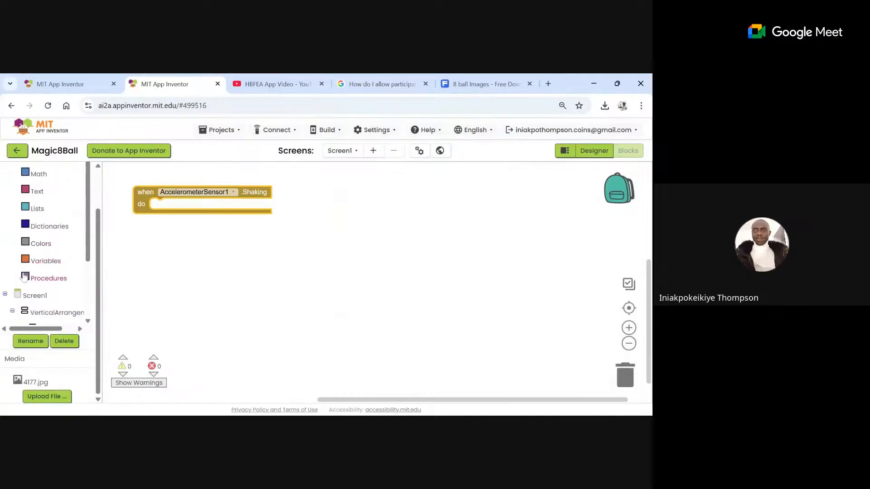
pyautogui.scroll(-2, 45, 245)
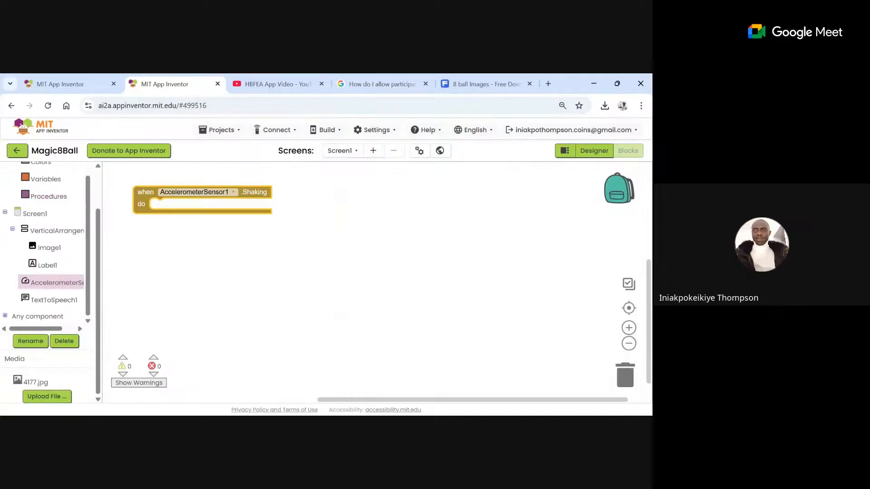
pyautogui.scroll(2, 45, 240)
pyautogui.scroll(1, 39, 262)
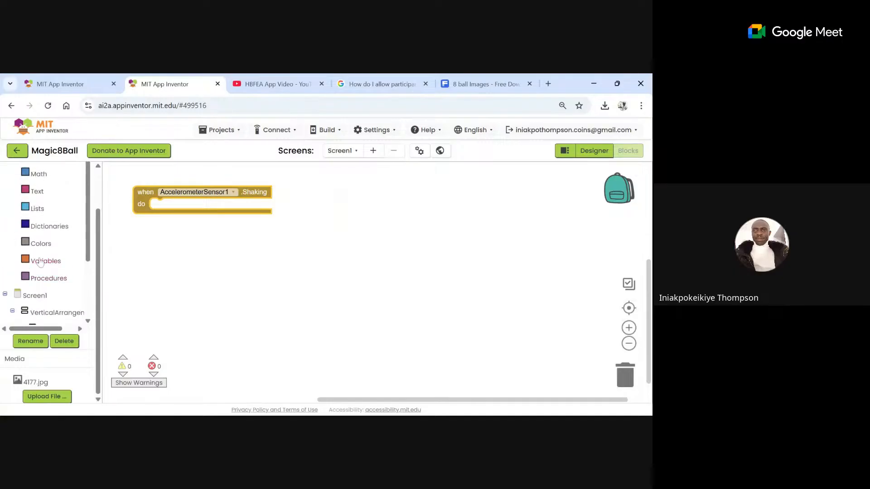
pyautogui.scroll(1, 40, 261)
pyautogui.scroll(-3, 40, 261)
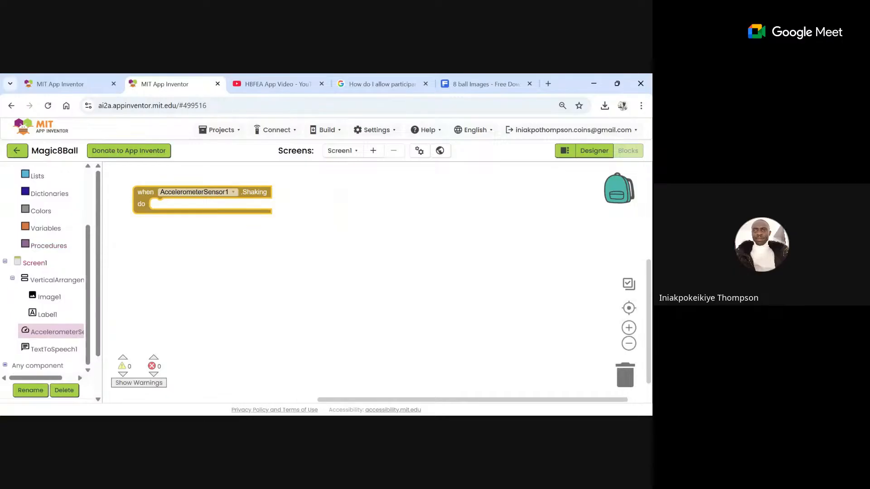
# - Expand the Any component group and look through the built-in and component block categories beside the Shaking event block
pyautogui.scroll(-2, 46, 280)
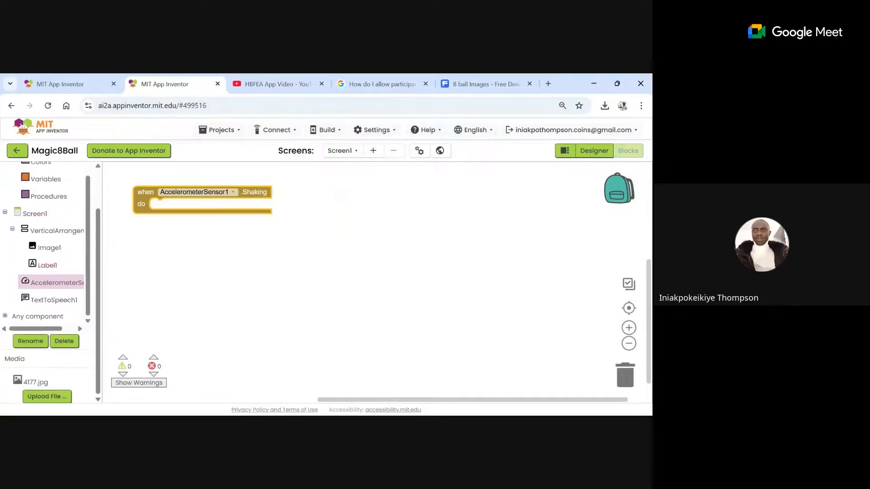
pyautogui.click(5, 316)
pyautogui.scroll(5, 51, 267)
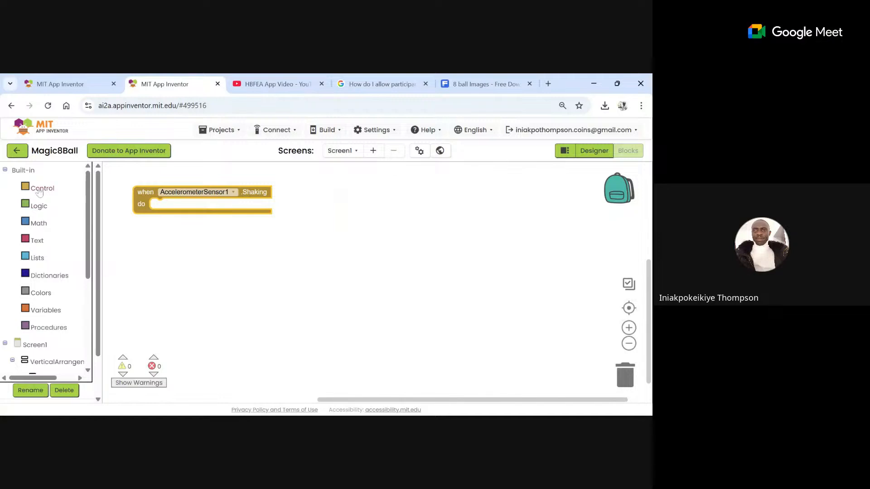
pyautogui.scroll(-3, 39, 288)
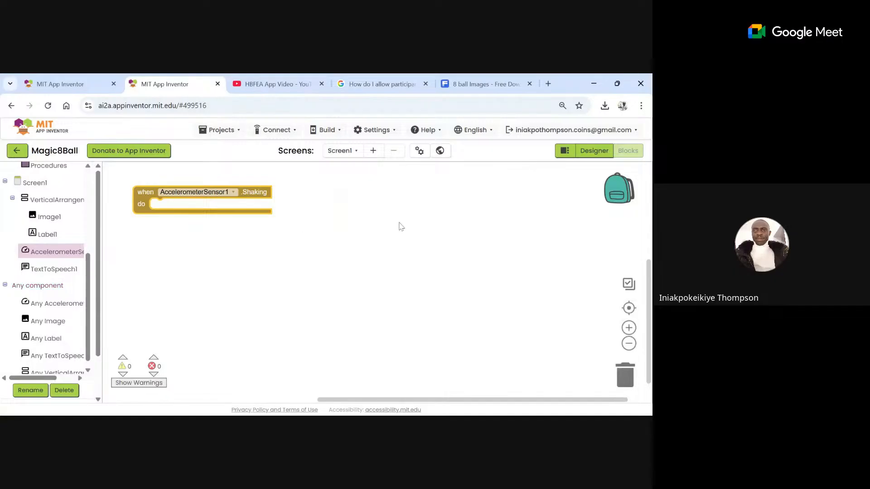
pyautogui.scroll(2, 370, 277)
pyautogui.scroll(-2, 370, 277)
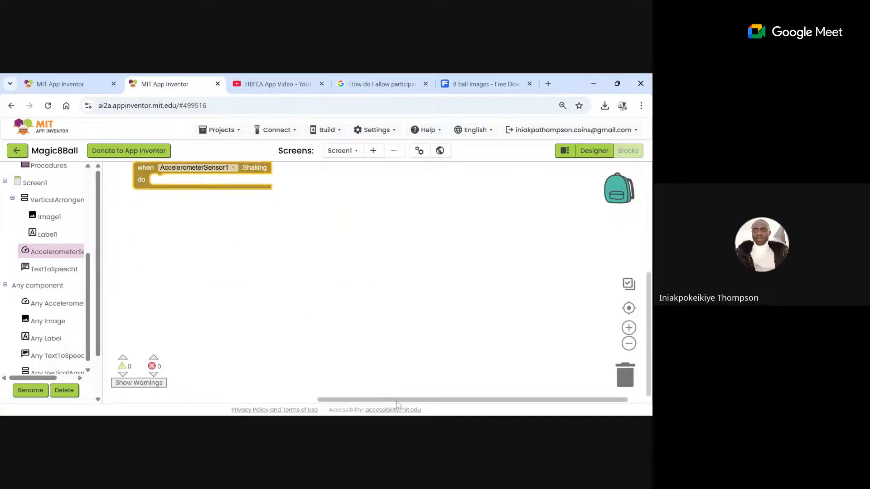
pyautogui.scroll(2, 306, 282)
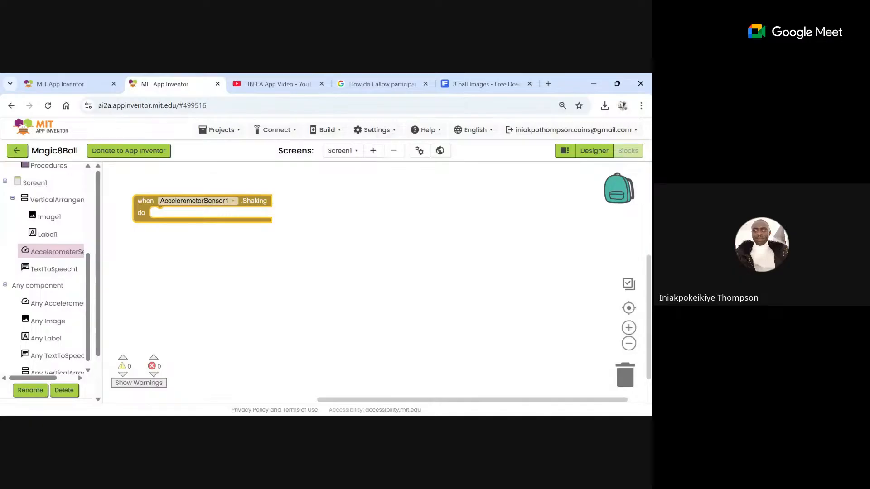
# - Review the Screen1 design with its 8-ball image and question label, comparing it with the Shaking event block in the blocks workspace
pyautogui.click(591, 153)
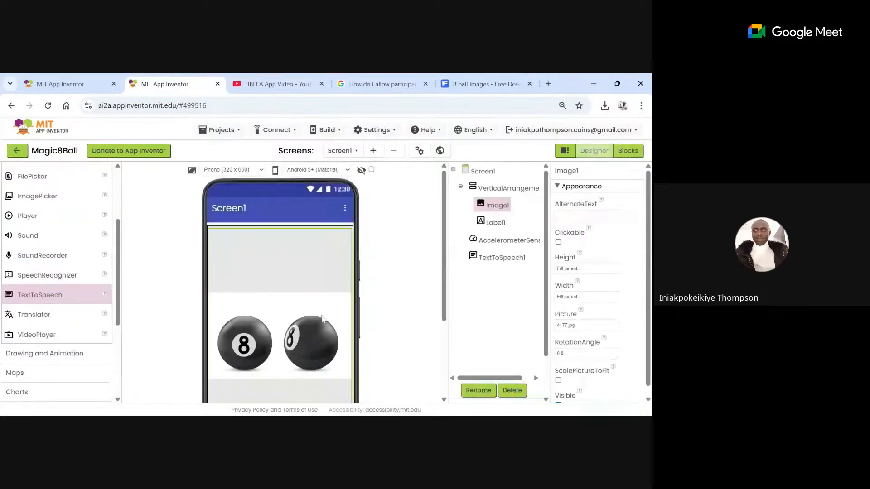
pyautogui.scroll(-3, 321, 321)
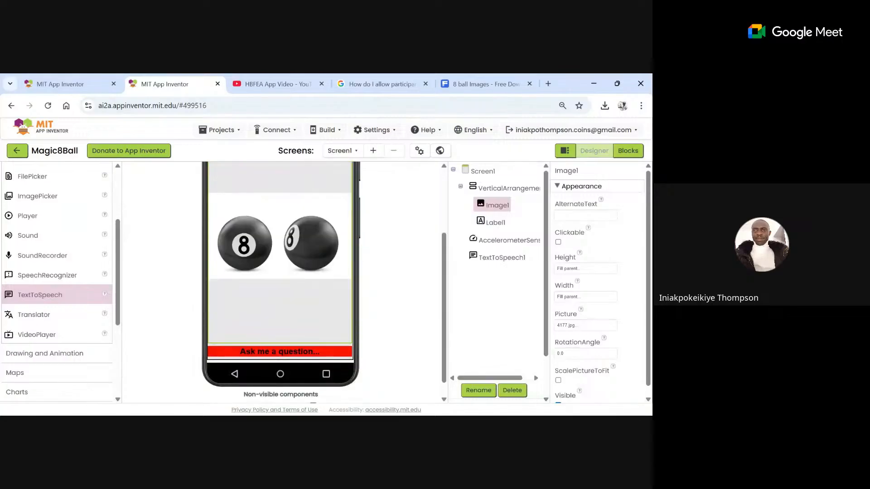
pyautogui.scroll(3, 320, 326)
pyautogui.scroll(2, 296, 272)
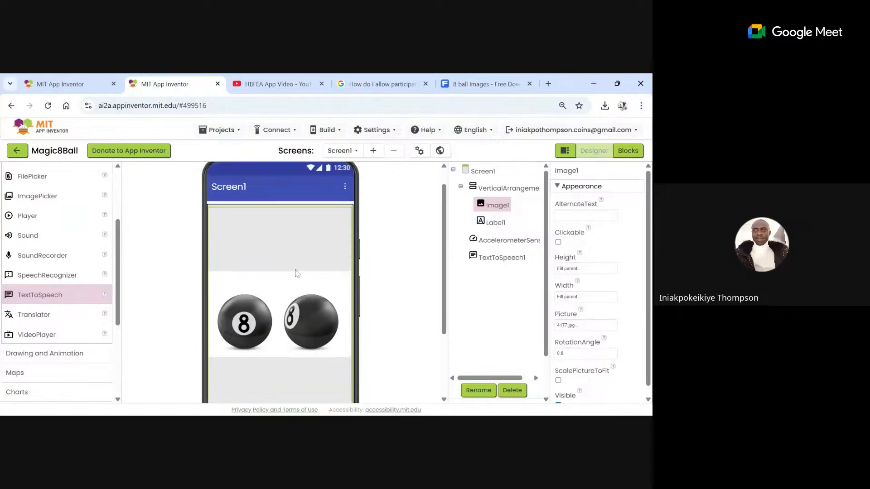
pyautogui.scroll(-1, 296, 273)
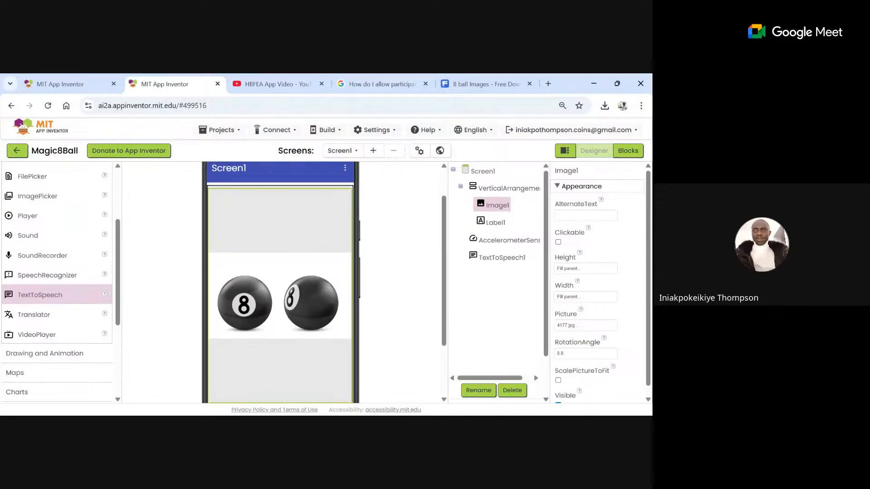
pyautogui.scroll(-2, 295, 274)
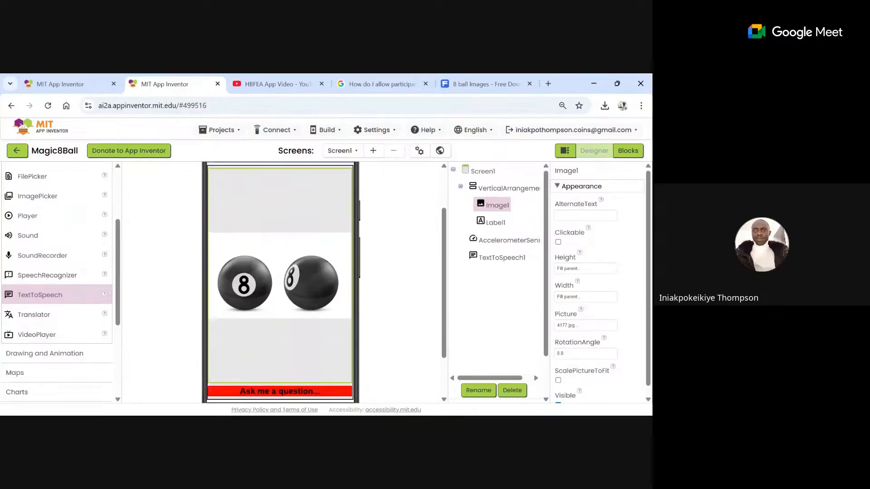
pyautogui.scroll(3, 294, 275)
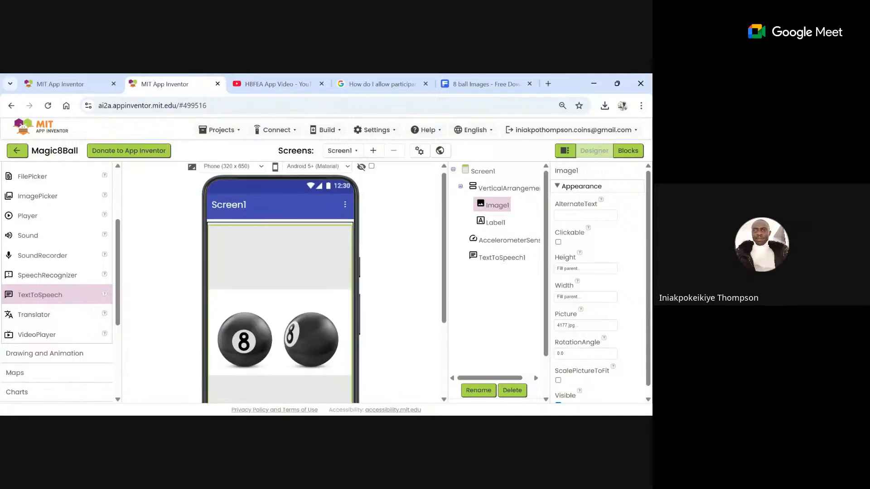
pyautogui.click(627, 151)
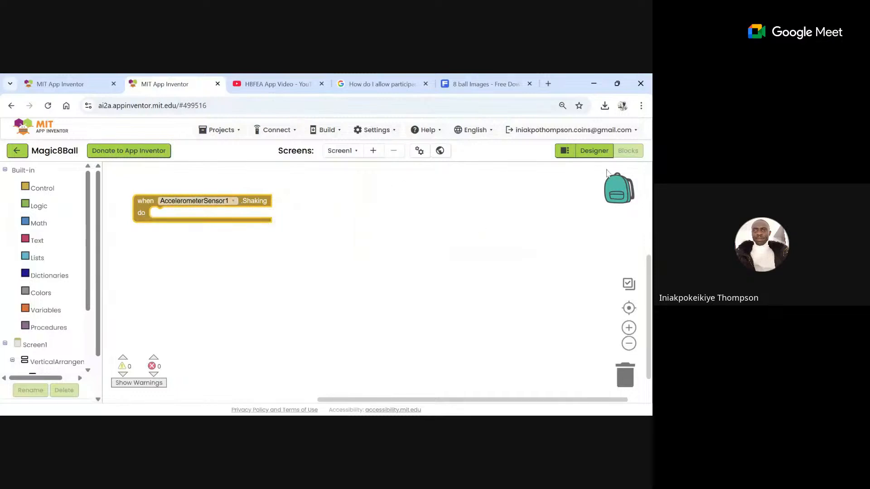
pyautogui.click(594, 151)
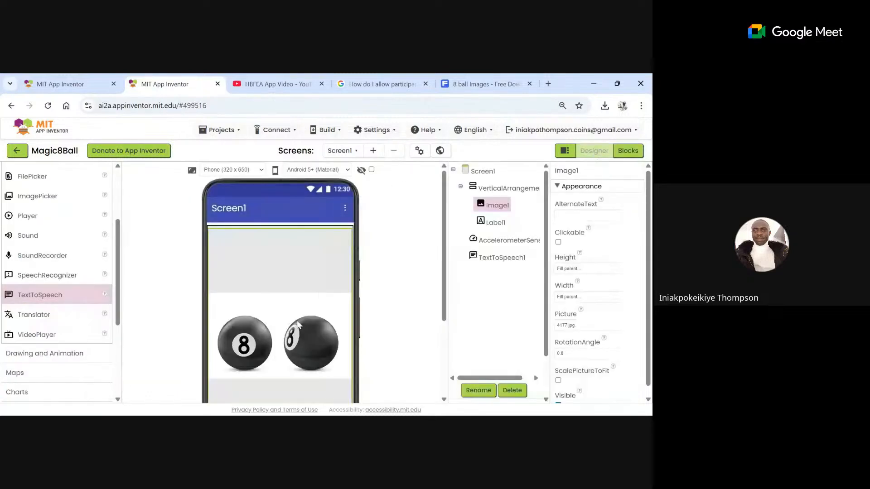
pyautogui.scroll(-2, 297, 324)
pyautogui.scroll(1, 299, 324)
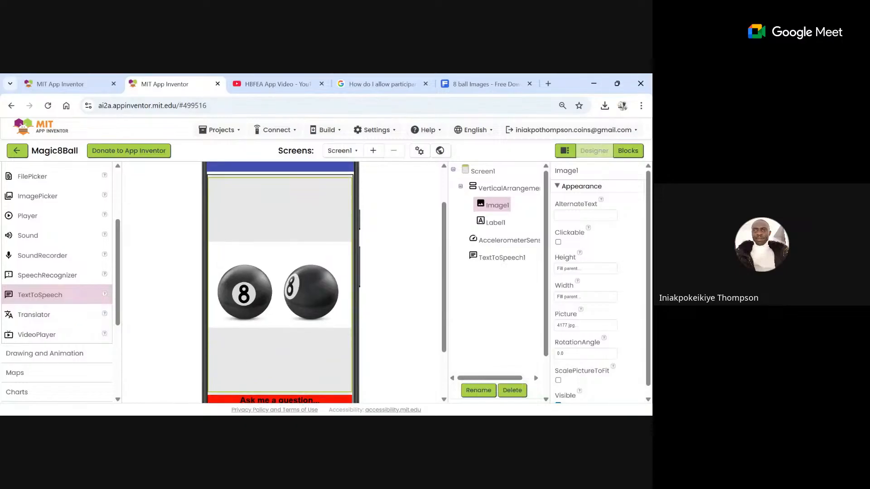
pyautogui.click(624, 152)
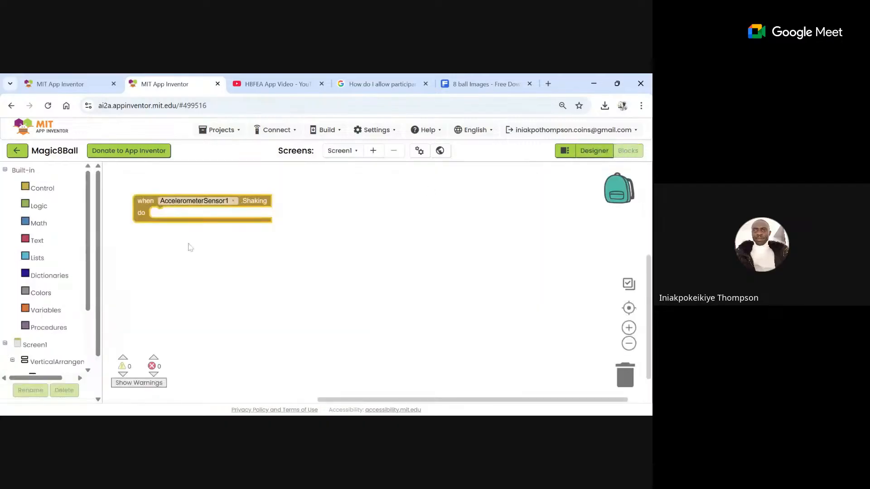
# - Set the Title property of Screen1 to Magic8Ball in the app design
pyautogui.click(589, 151)
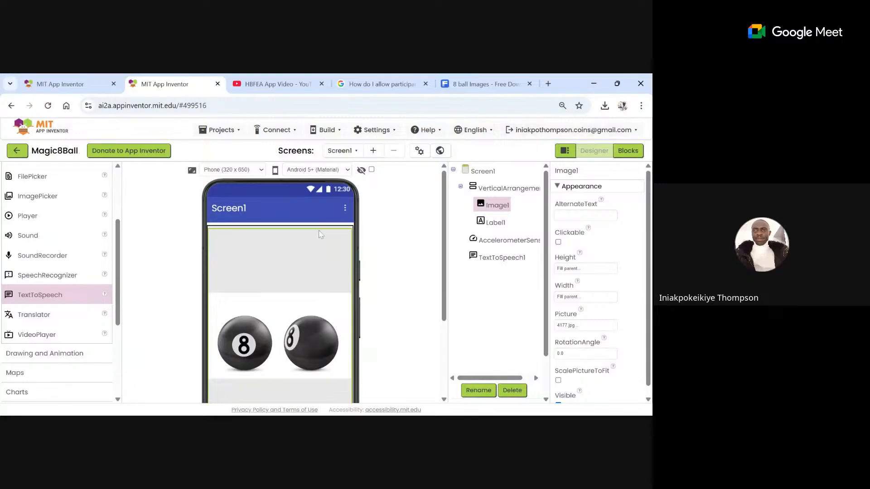
pyautogui.click(280, 215)
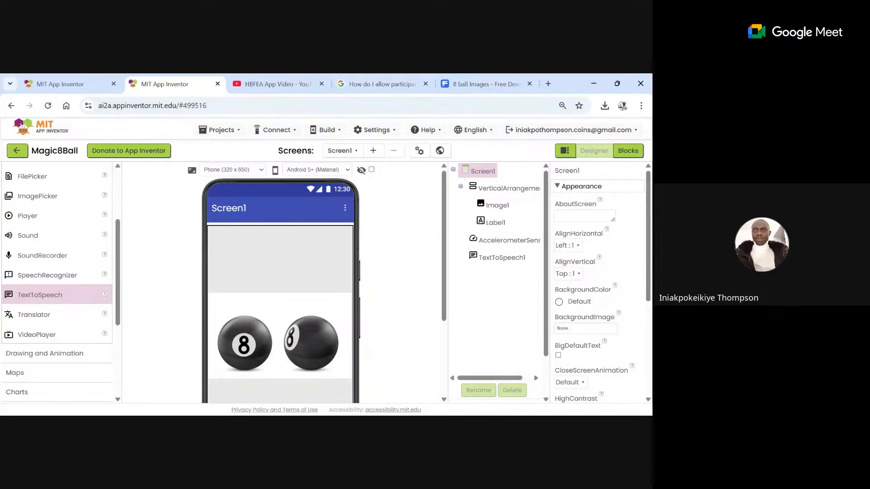
pyautogui.scroll(-3, 640, 277)
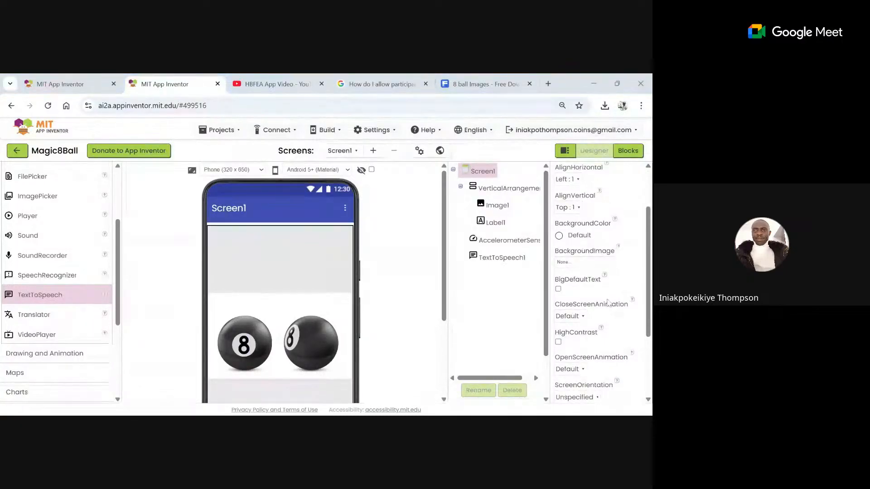
pyautogui.scroll(-5, 607, 303)
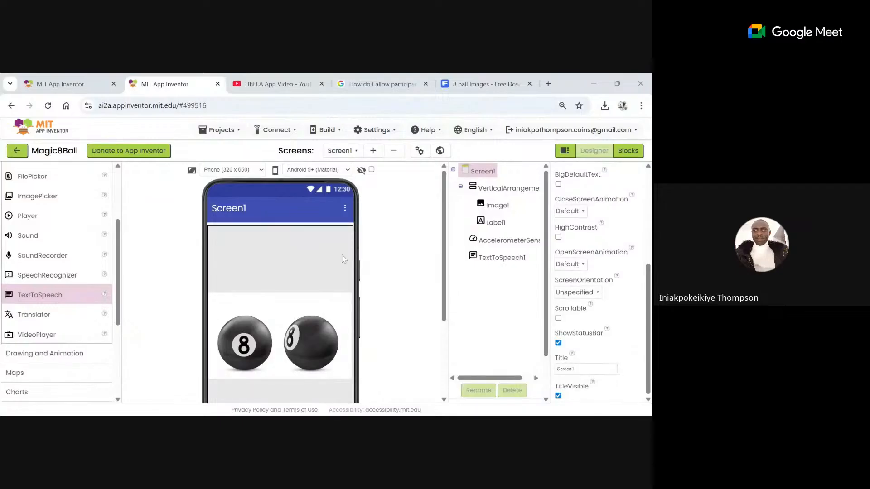
pyautogui.click(247, 208)
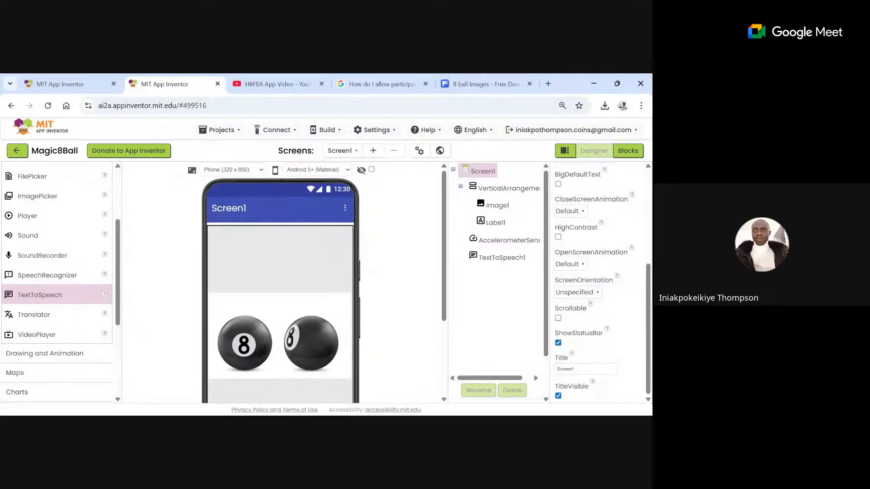
pyautogui.click(585, 368)
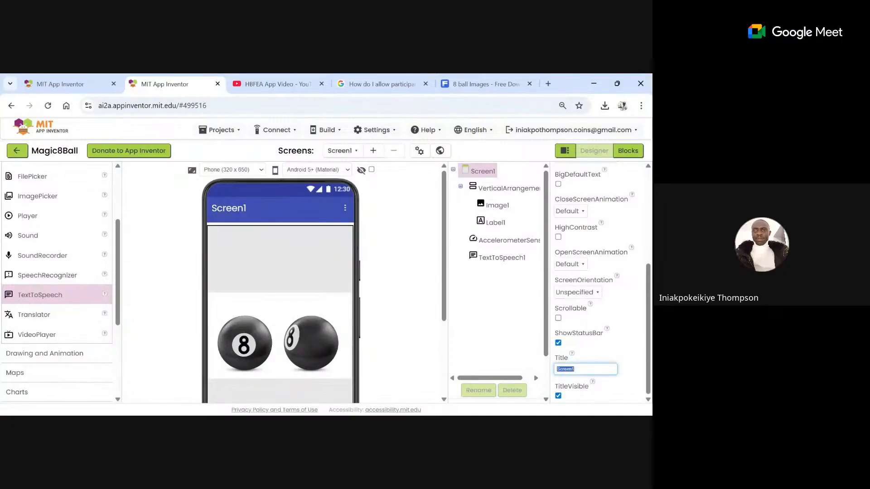
pyautogui.write('Magic8Ball')
pyautogui.press('Return')
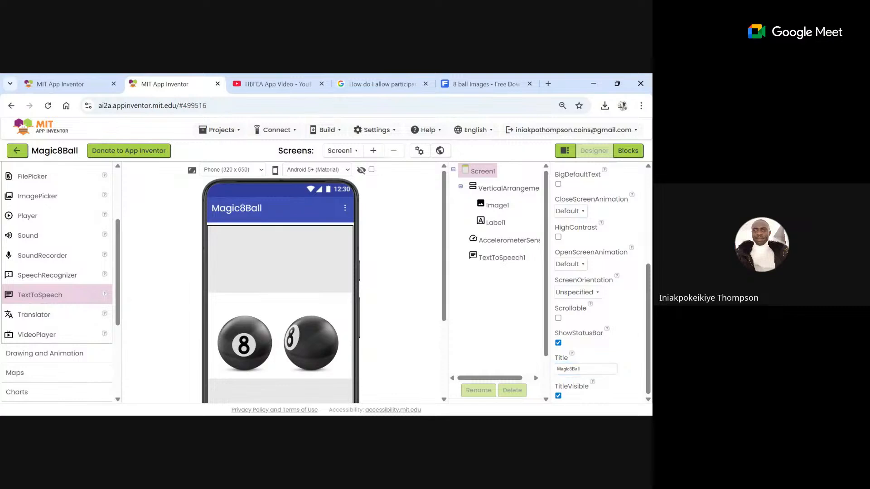
# - Examine the retitled screen's layout from the title bar through the 8-ball image to the question label and non-visible components
pyautogui.scroll(-3, 226, 263)
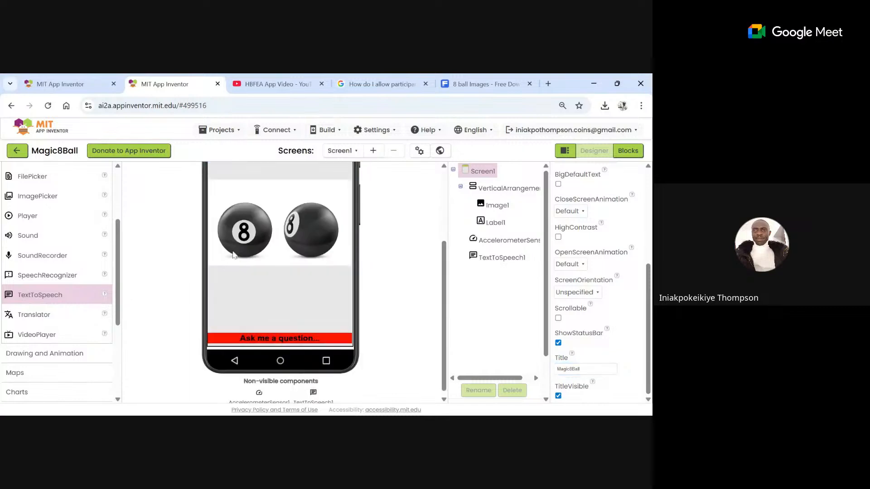
pyautogui.scroll(3, 233, 252)
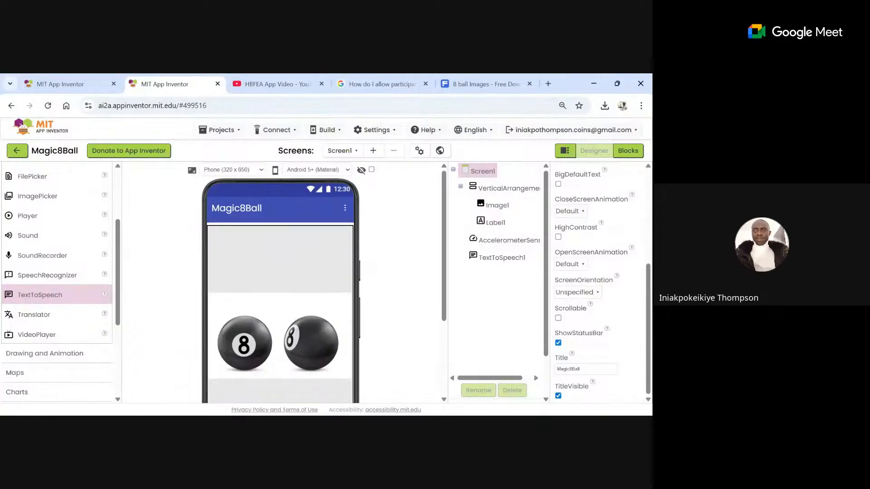
pyautogui.scroll(-2, 285, 283)
pyautogui.scroll(1, 284, 283)
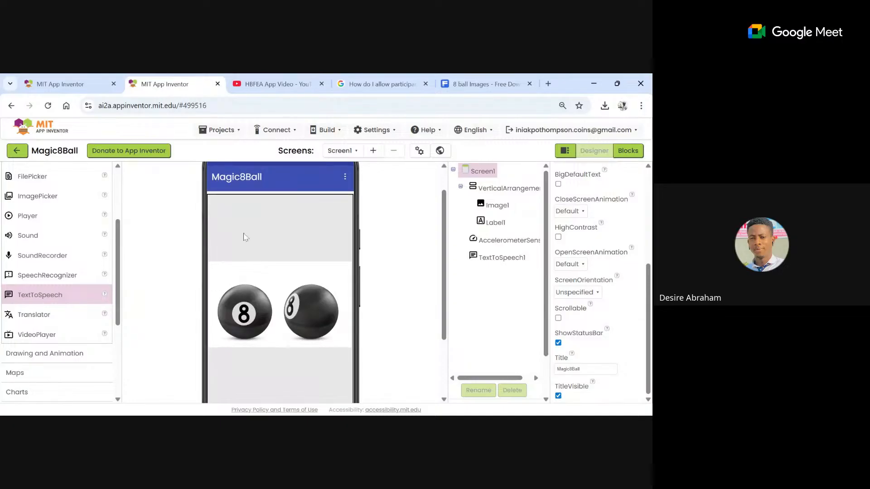
pyautogui.scroll(-1, 269, 292)
pyautogui.scroll(-2, 269, 294)
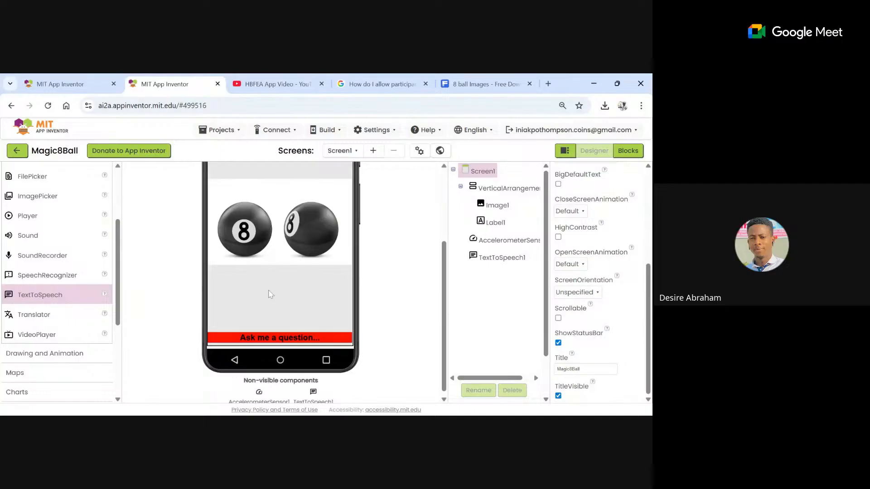
pyautogui.scroll(-1, 269, 294)
pyautogui.scroll(3, 280, 281)
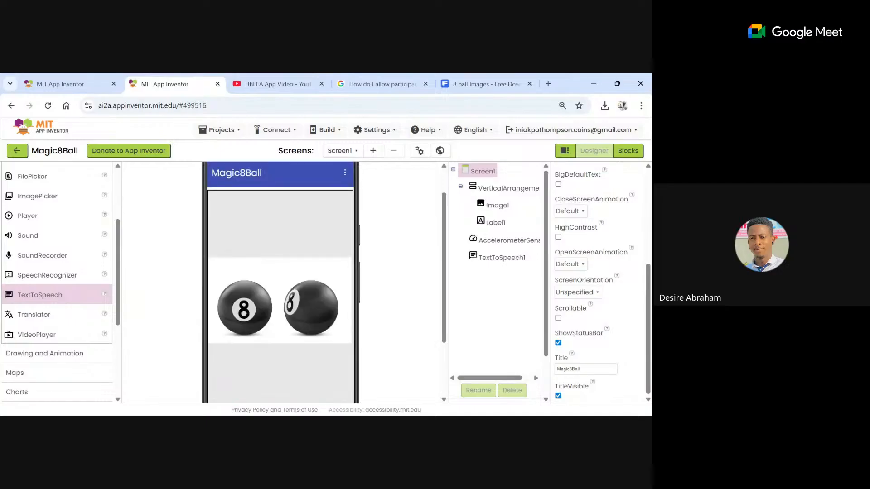
pyautogui.scroll(-2, 280, 281)
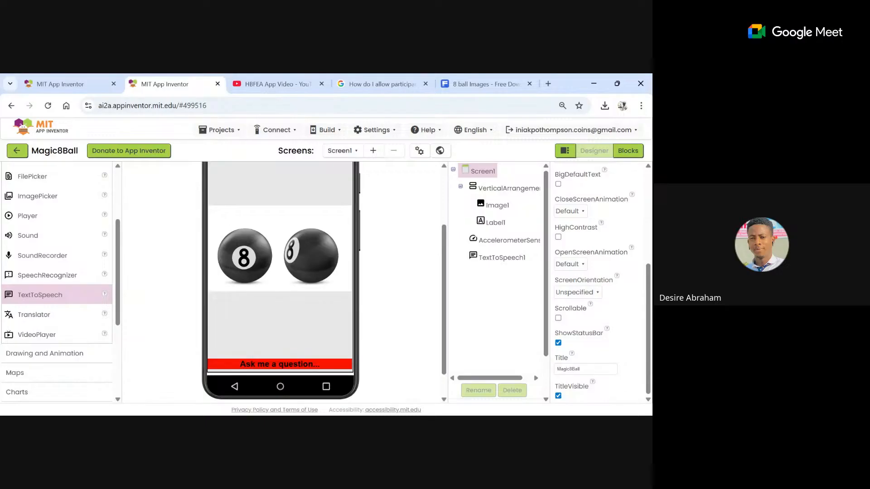
pyautogui.scroll(3, 280, 281)
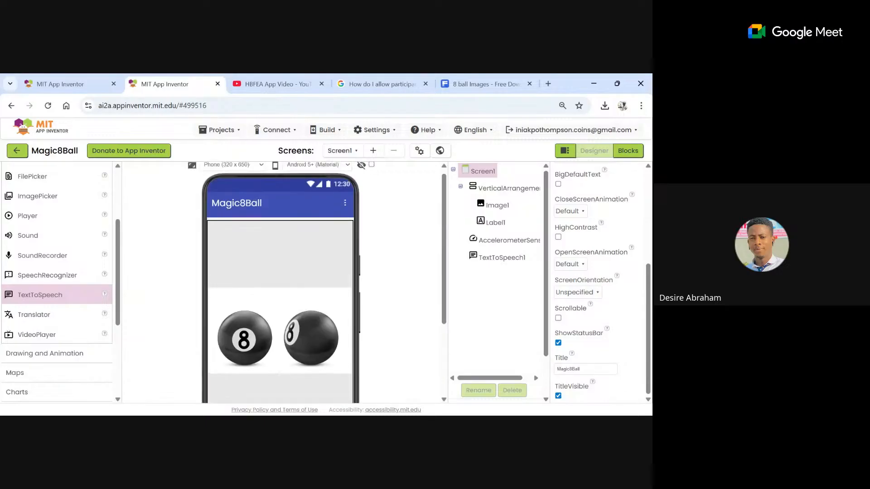
pyautogui.scroll(1, 280, 281)
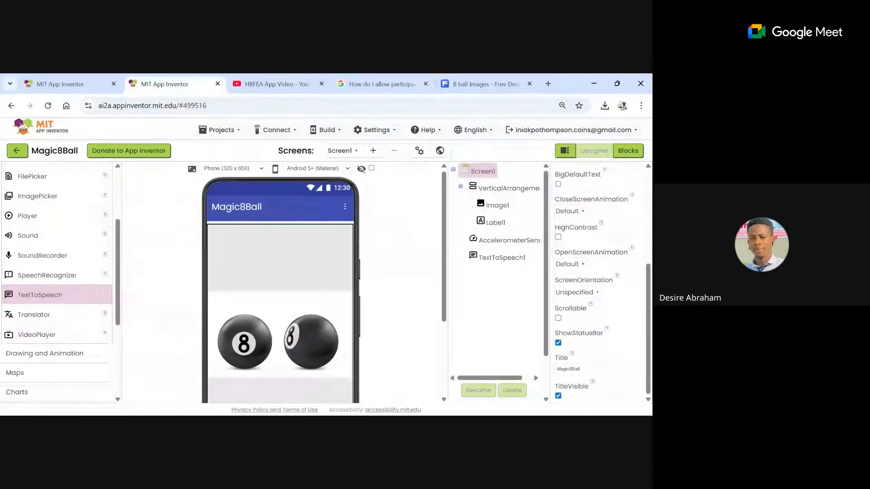
pyautogui.scroll(-2, 280, 280)
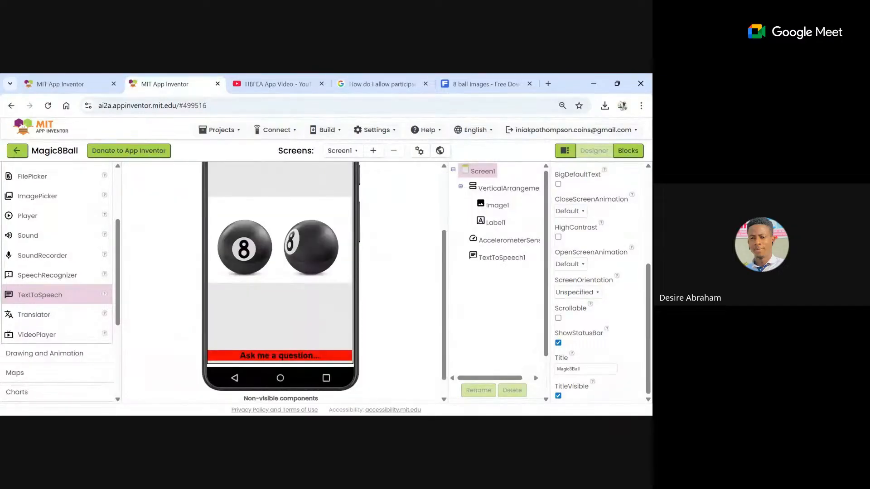